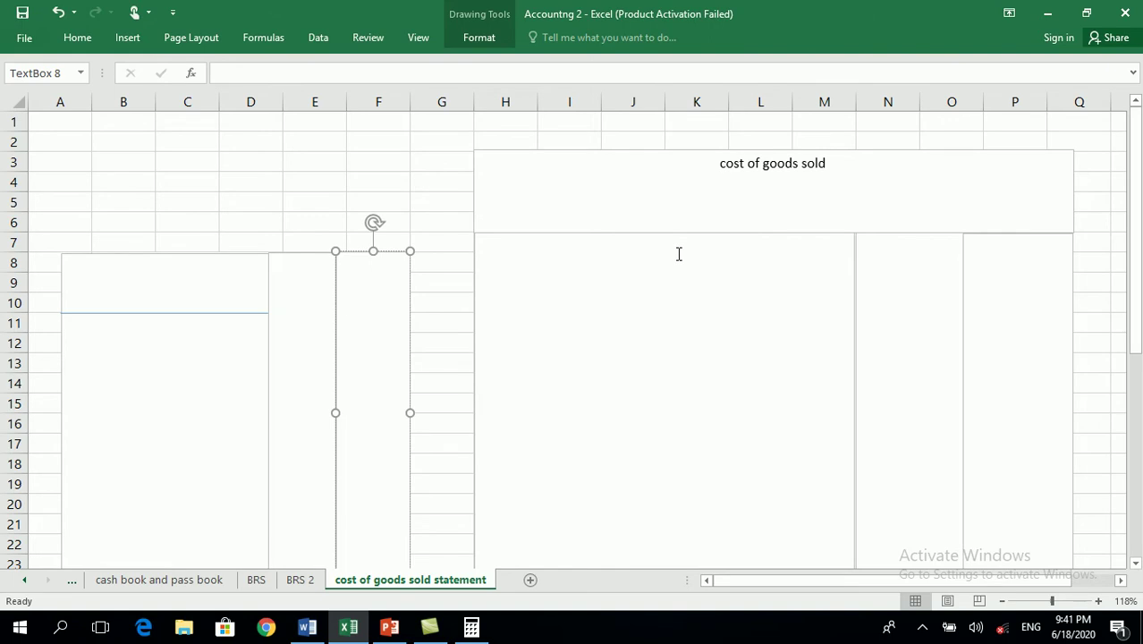
# Replace the "cost of goods sold" heading above the large statement with "prime cost"
pyautogui.moveTo(848, 170); pyautogui.dragTo(673, 161)
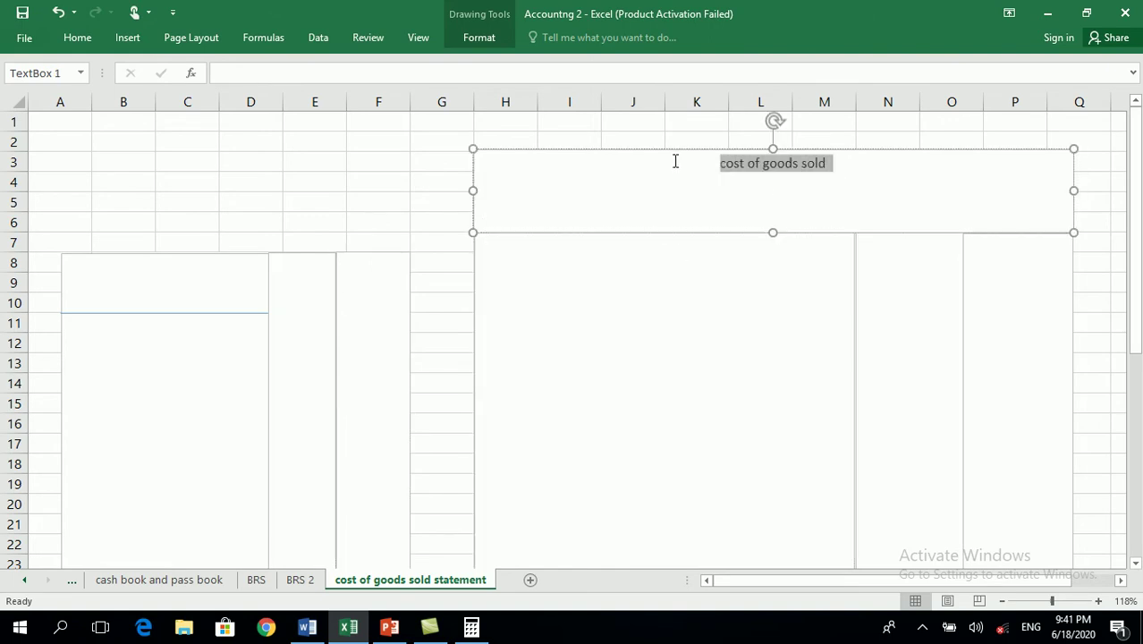
pyautogui.write('fpm')
pyautogui.press('BackSpace')
pyautogui.press('BackSpace')
pyautogui.press('BackSpace')
pyautogui.write('pm')
pyautogui.press('BackSpace')
pyautogui.write('rime cost')
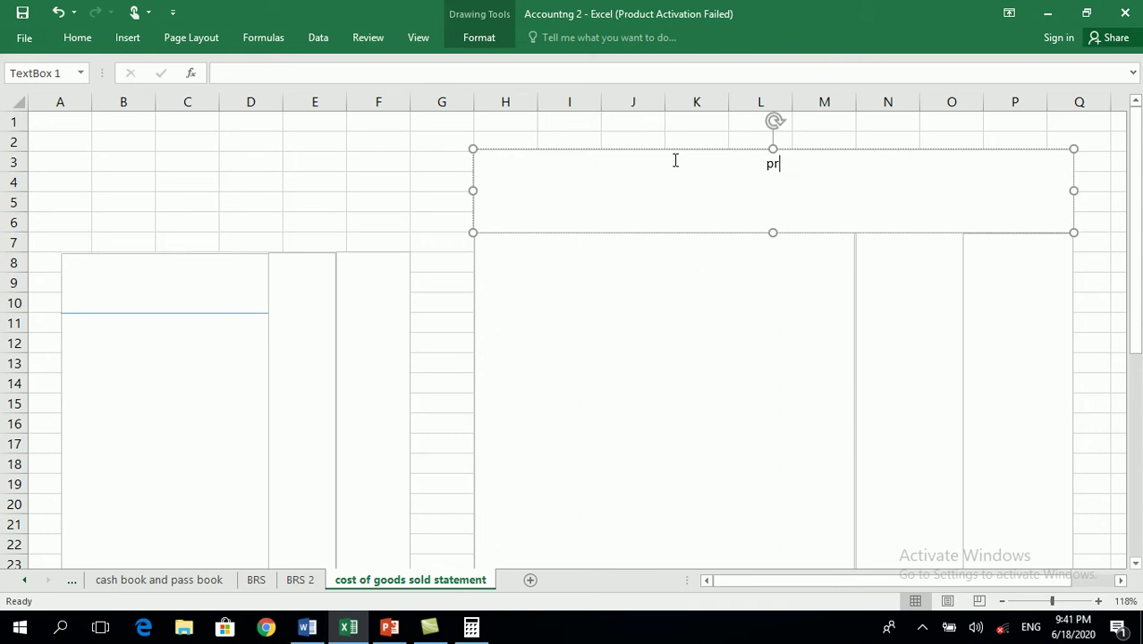
# Enter "Raw materail opeinig inventory" as the first line of the large statement's description box
pyautogui.click(590, 247)
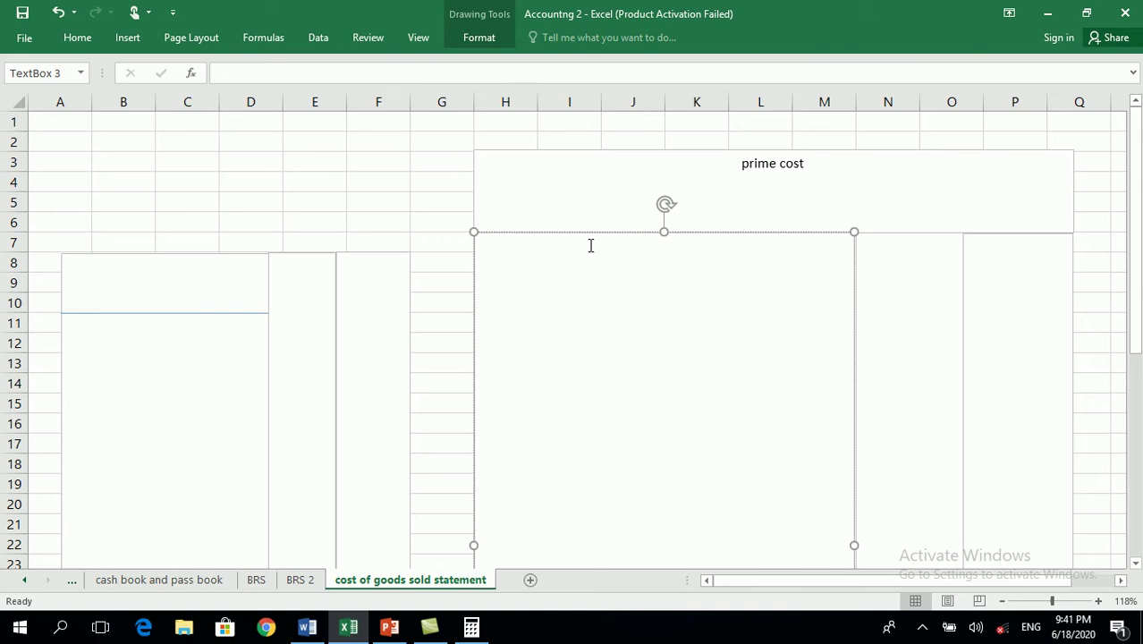
pyautogui.write('m')
pyautogui.press('BackSpace')
pyautogui.write('Raw')
pyautogui.write(' materai')
pyautogui.write('l op')
pyautogui.press('BackSpace')
pyautogui.write('opeinig inve')
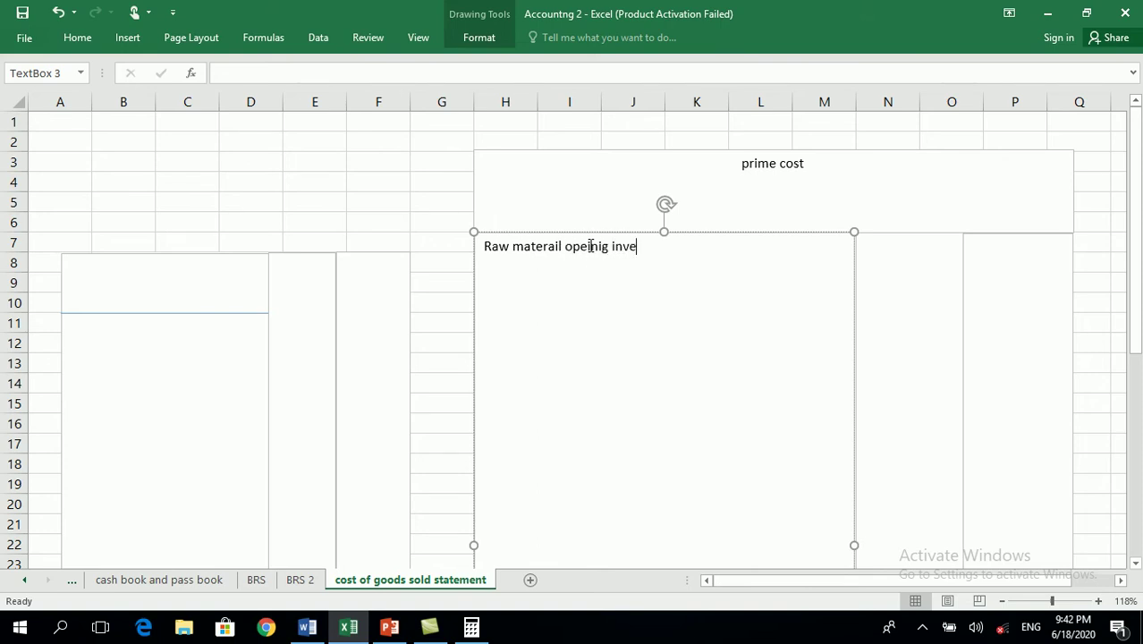
pyautogui.write('ntory')
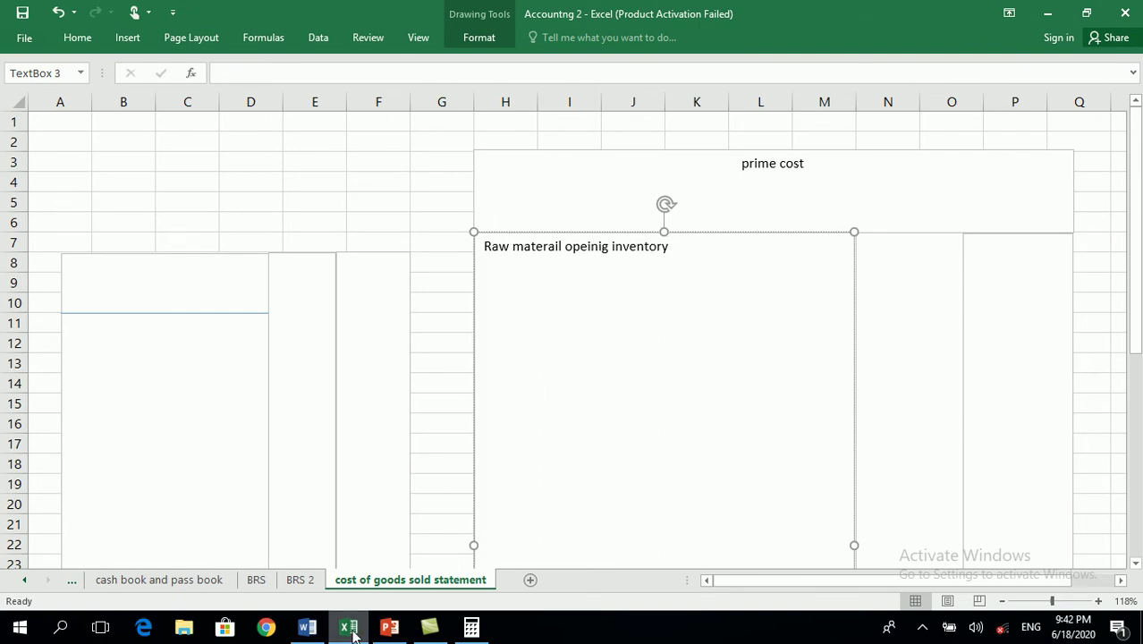
# Check the October 1 material inventory on the PowerPoint problem slide and enter 24000 in the Excel statement's outer amount column
pyautogui.click(384, 630)
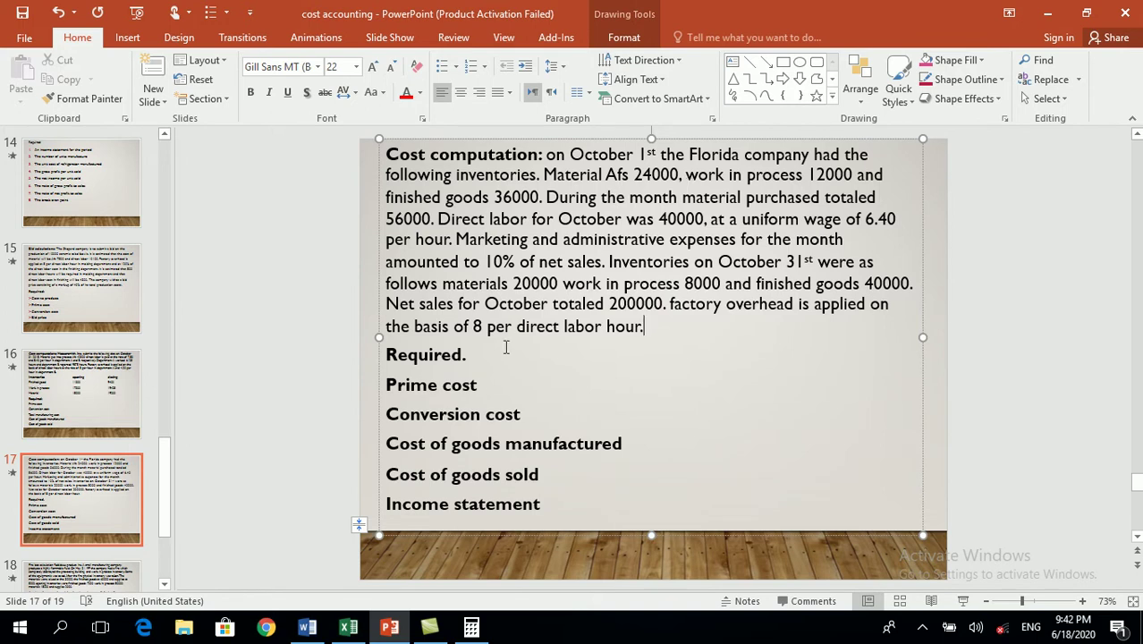
pyautogui.click(391, 631)
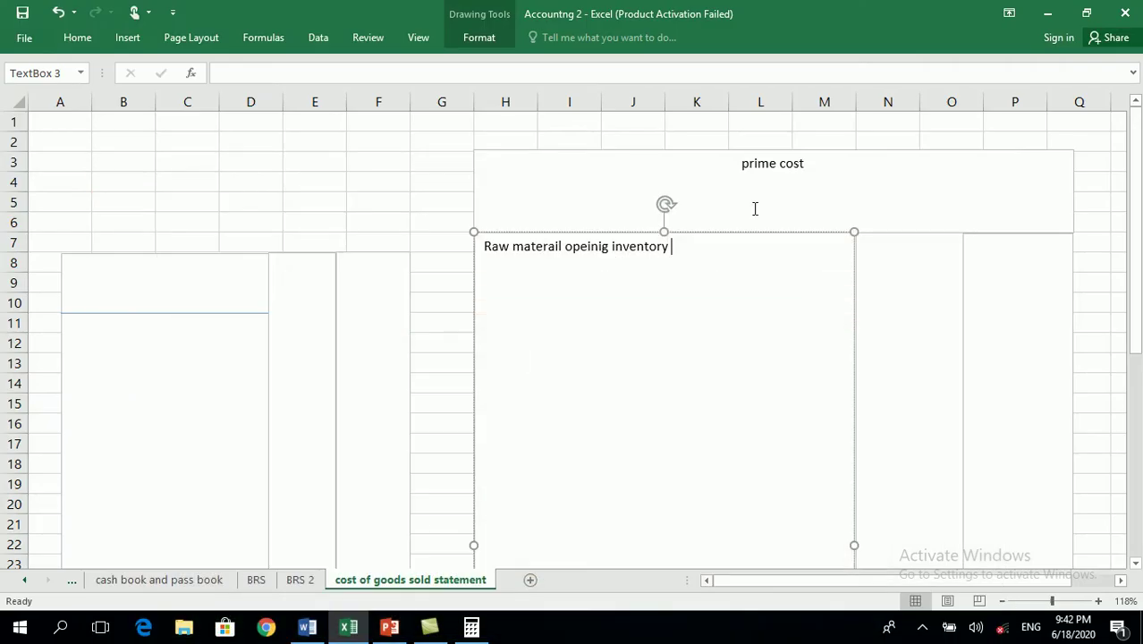
pyautogui.click(1005, 274)
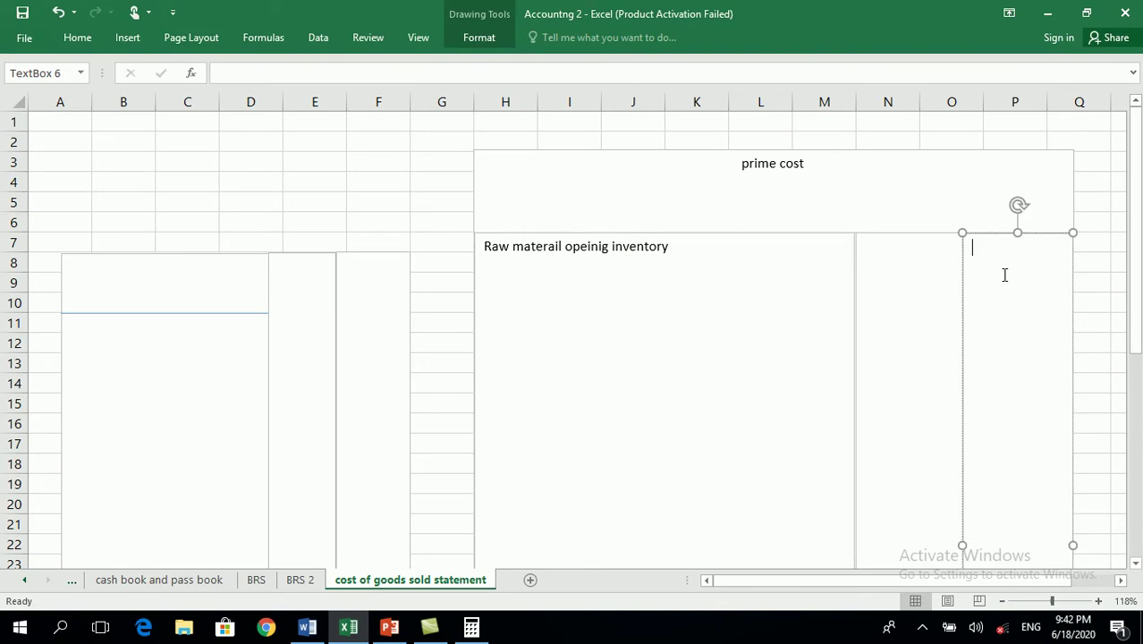
pyautogui.write('24000')
# Add the line "Add: net purchases" below the opening inventory description
pyautogui.click(696, 253)
pyautogui.press('Return')
pyautogui.write('A')
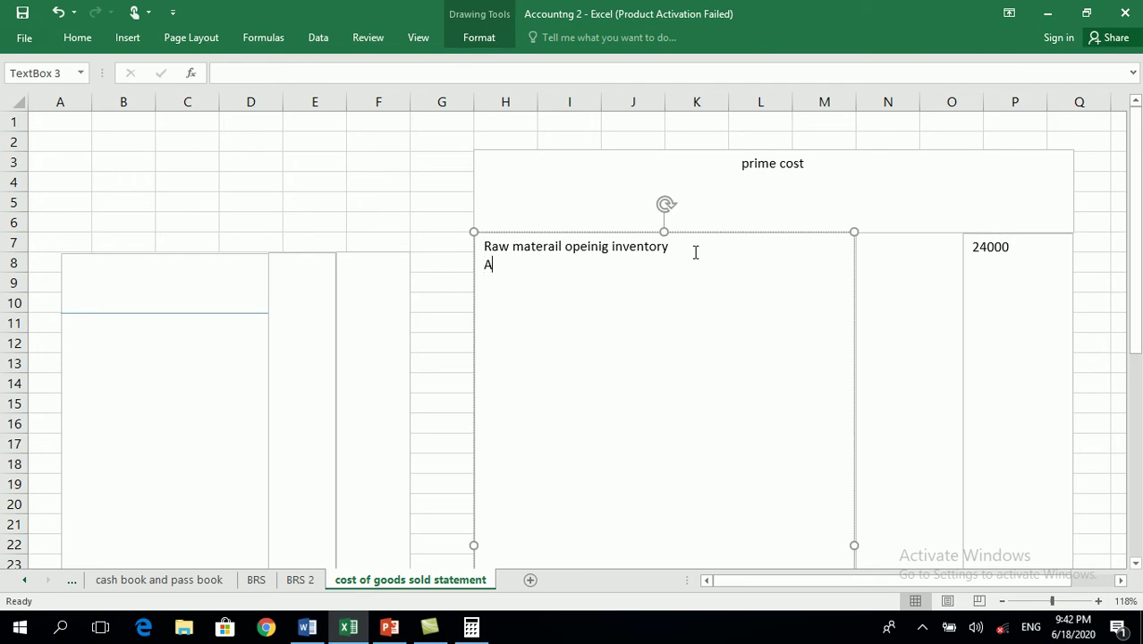
pyautogui.write('dd: net purchases')
pyautogui.press('Return')
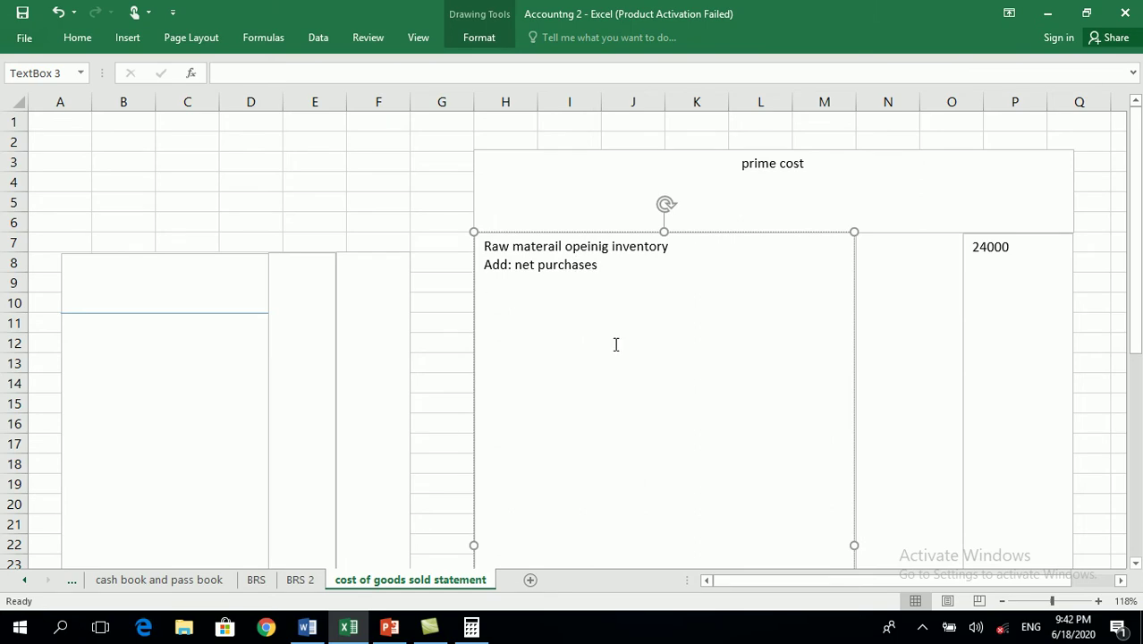
# Check the material purchases on the PowerPoint slide and enter 56000 below 24000 in the Excel statement's amount column
pyautogui.click(389, 626)
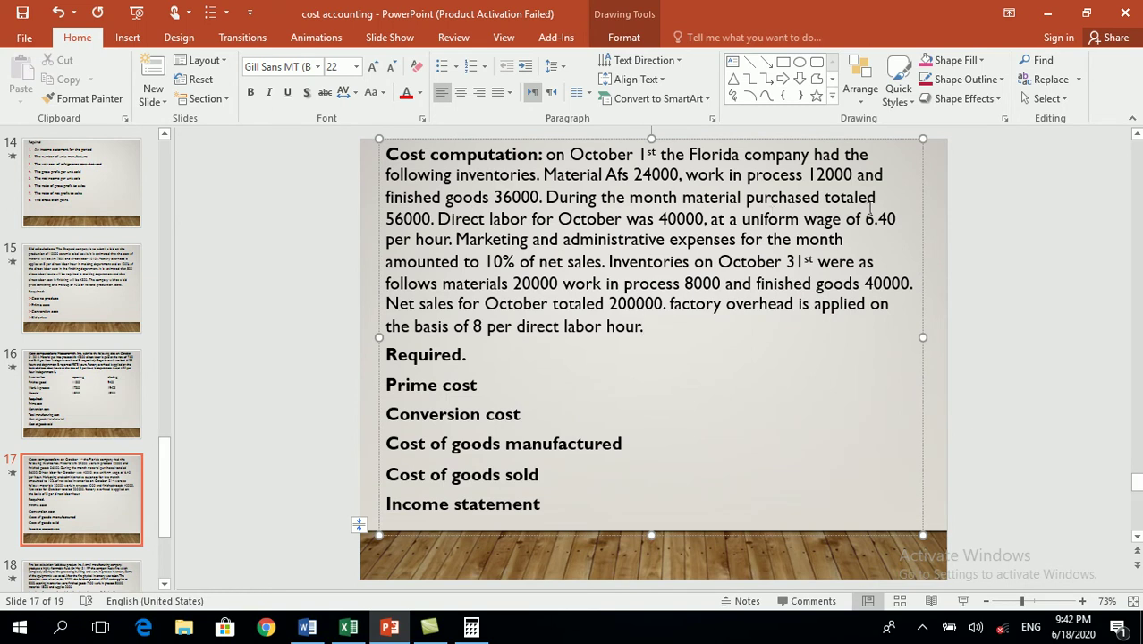
pyautogui.click(391, 629)
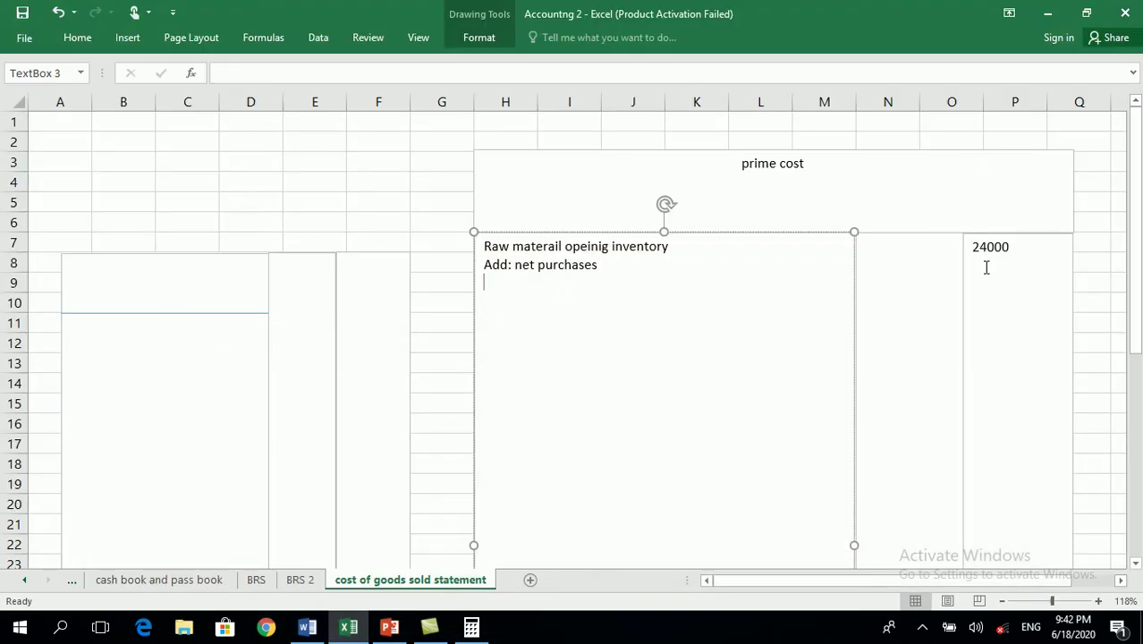
pyautogui.click(990, 273)
pyautogui.press('Left')
pyautogui.press('Left')
pyautogui.press('Left')
pyautogui.press('Return')
pyautogui.press('BackSpace')
pyautogui.press('BackSpace')
pyautogui.press('Return')
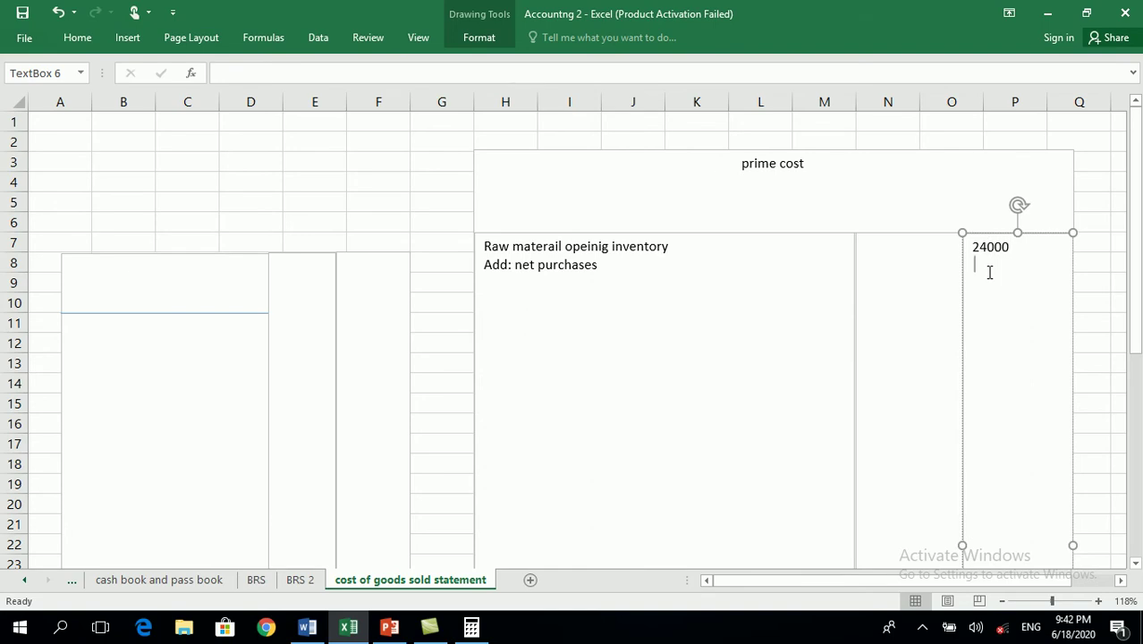
pyautogui.write('56000')
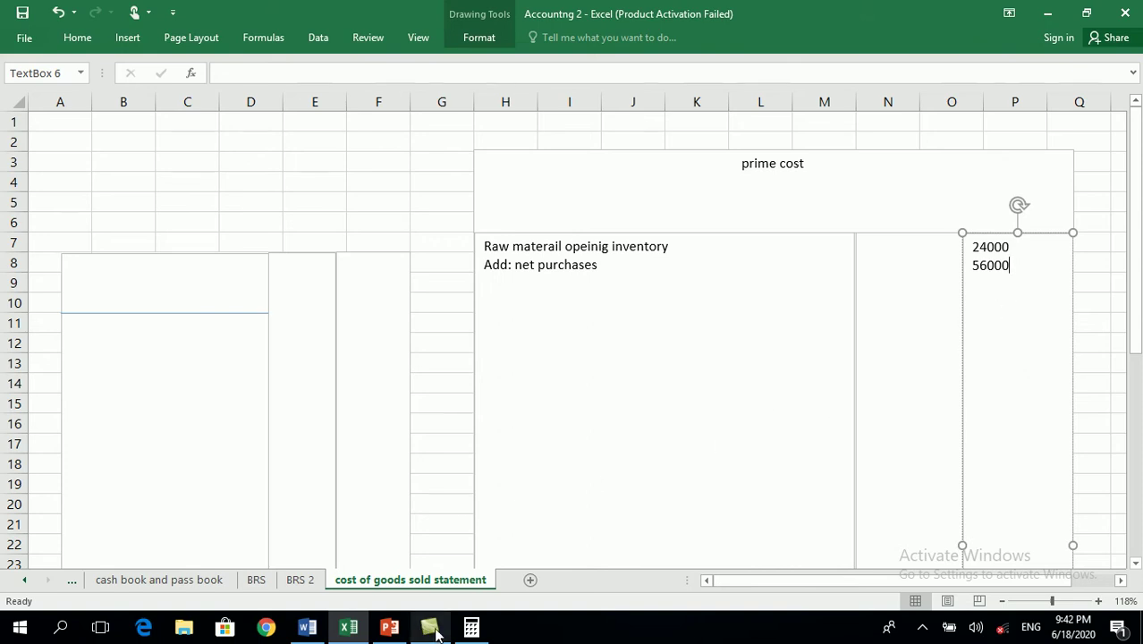
# Add 24000 and 56000 in Calculator and enter 80000 in the Excel amount column, leaving a blank line below the purchases amount
pyautogui.click(468, 630)
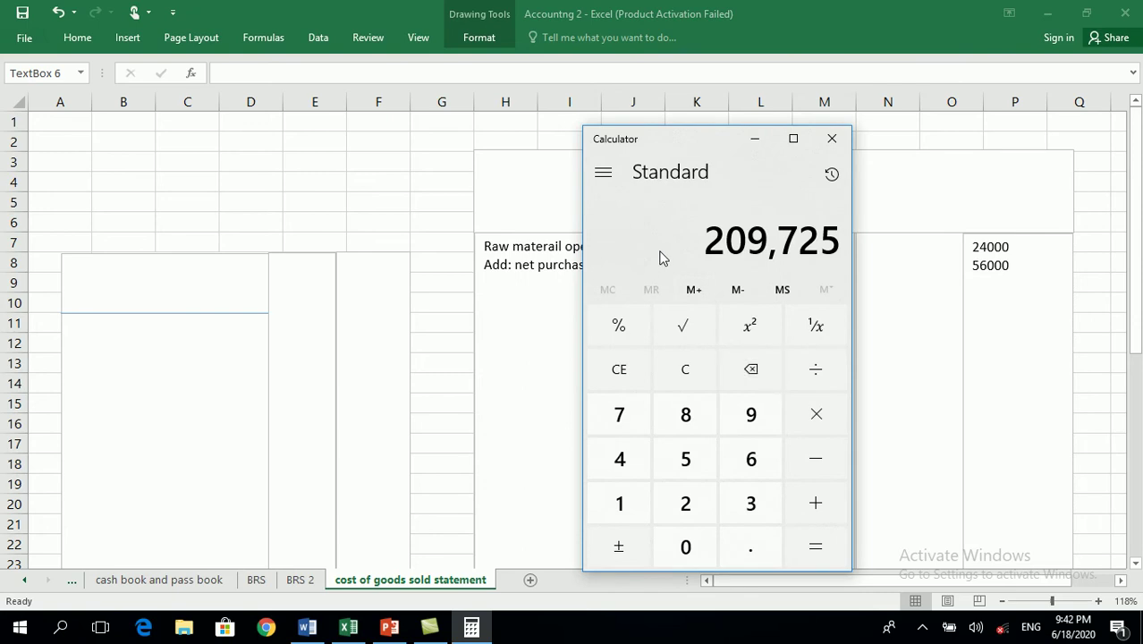
pyautogui.press('Escape')
pyautogui.write('240000')
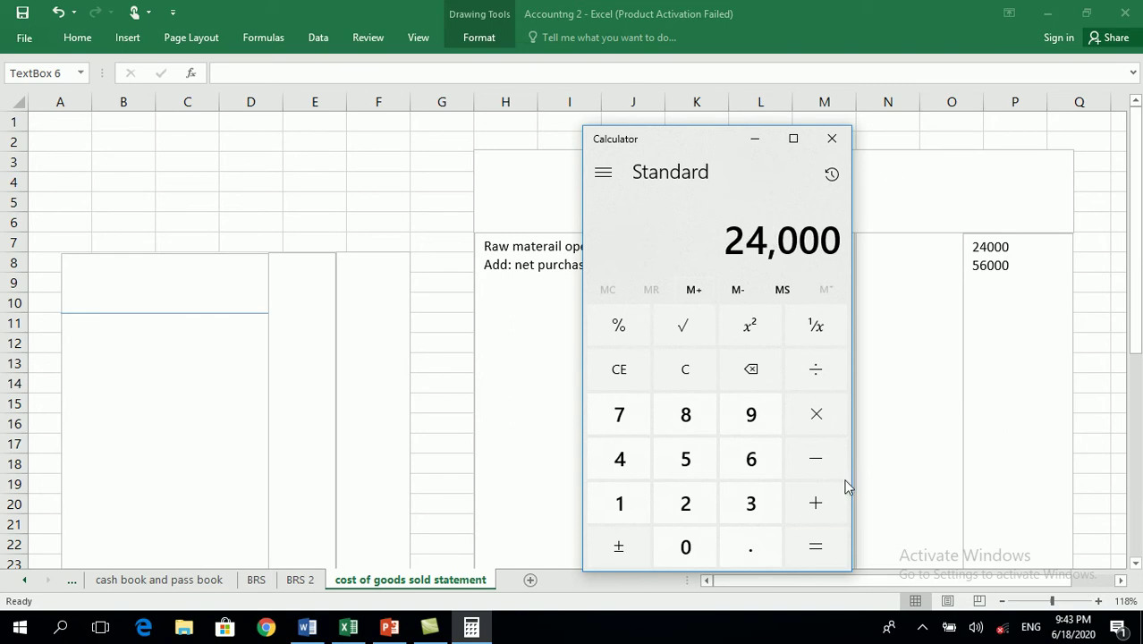
pyautogui.click(821, 501)
pyautogui.write('56000')
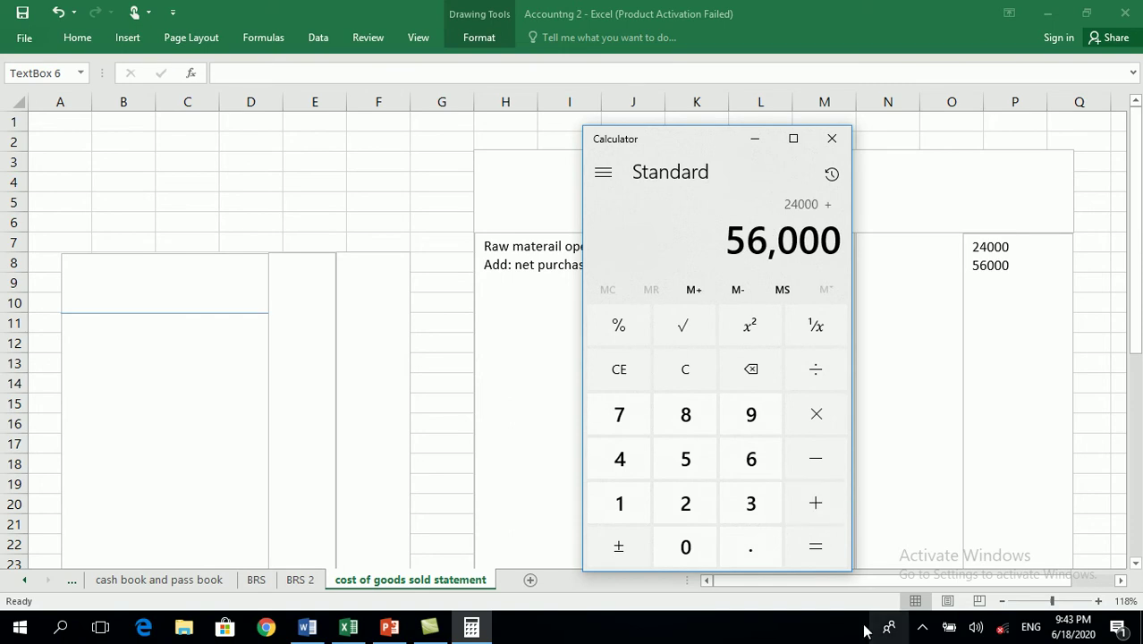
pyautogui.click(824, 553)
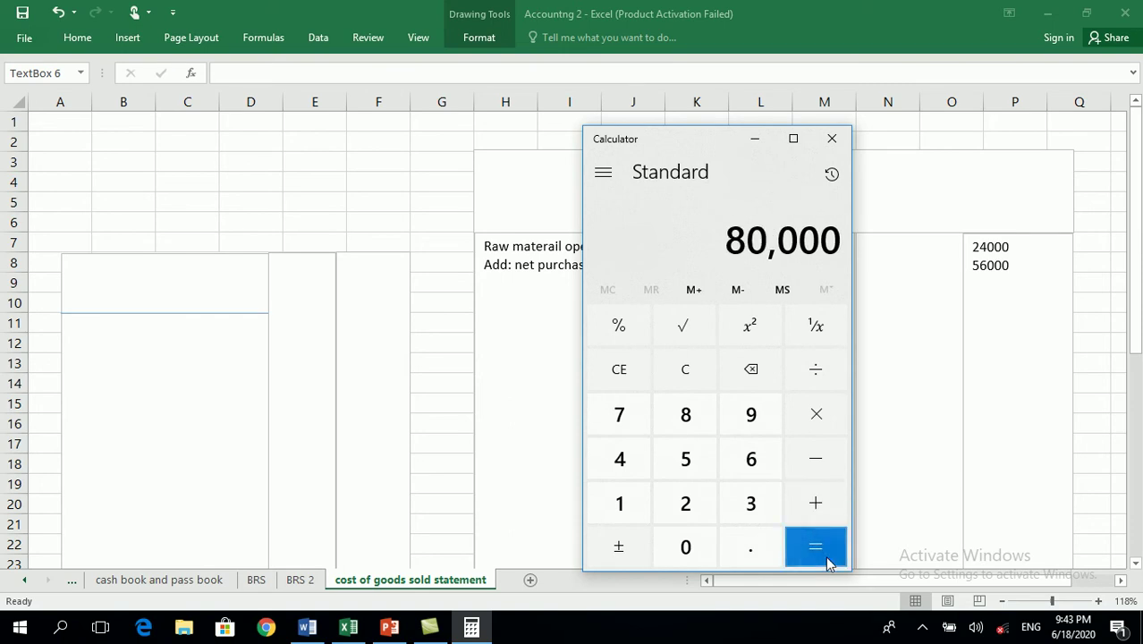
pyautogui.click(1036, 283)
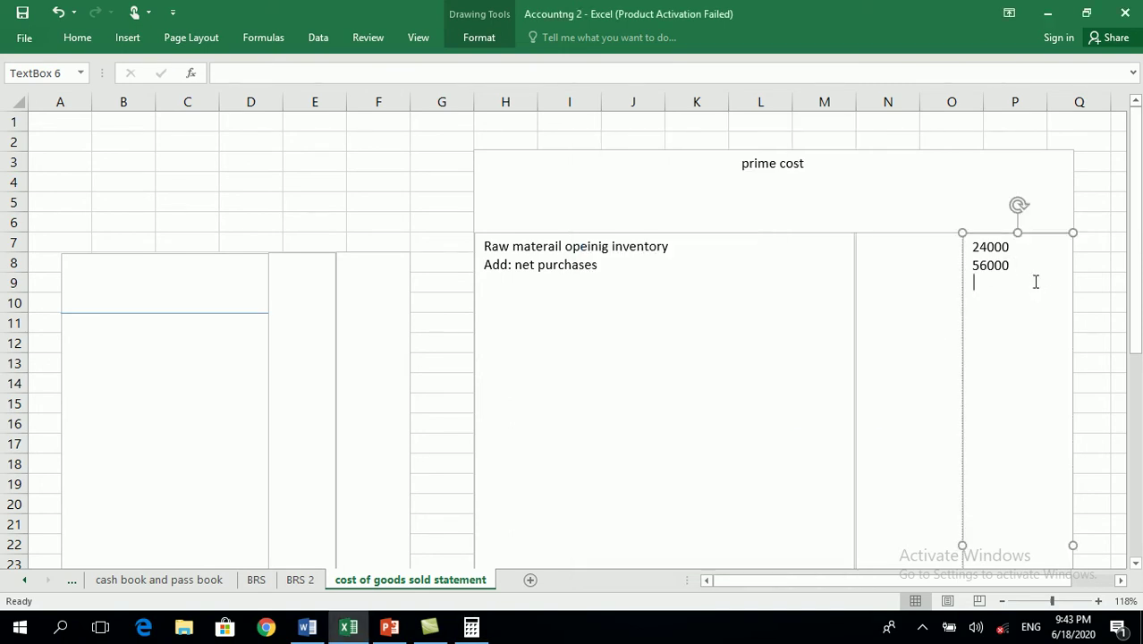
pyautogui.write('80000')
# Enter the description "Raw materail avaiable for use" level with the 80000 amount
pyautogui.click(630, 282)
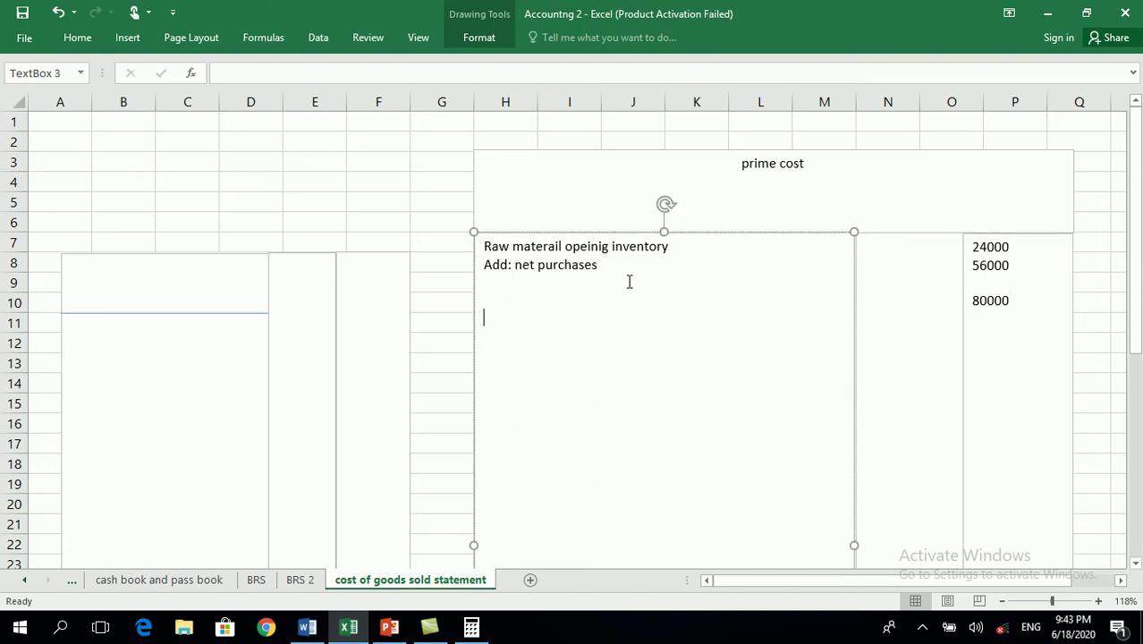
pyautogui.press('BackSpace')
pyautogui.write('Raw materail o')
pyautogui.press('BackSpace')
pyautogui.write('avaiable for use')
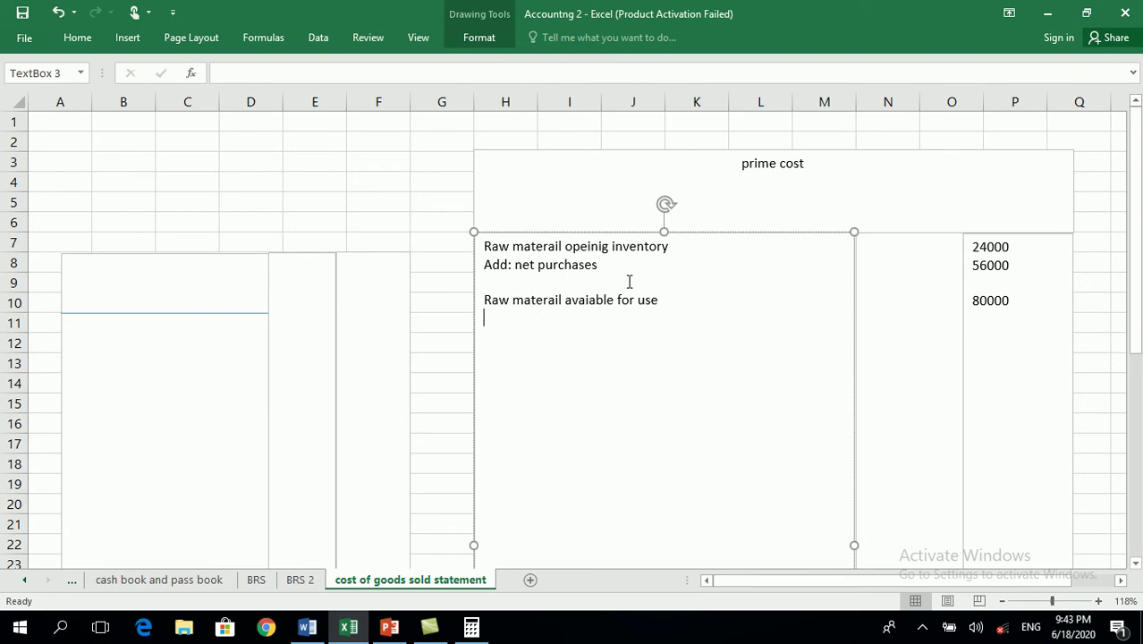
# Add the description "Less: Raw material ending inventory" below the materials available line, separated by a blank line
pyautogui.press('Return')
pyautogui.write('Less: Raw ar')
pyautogui.press('BackSpace')
pyautogui.press('BackSpace')
pyautogui.write('material ')
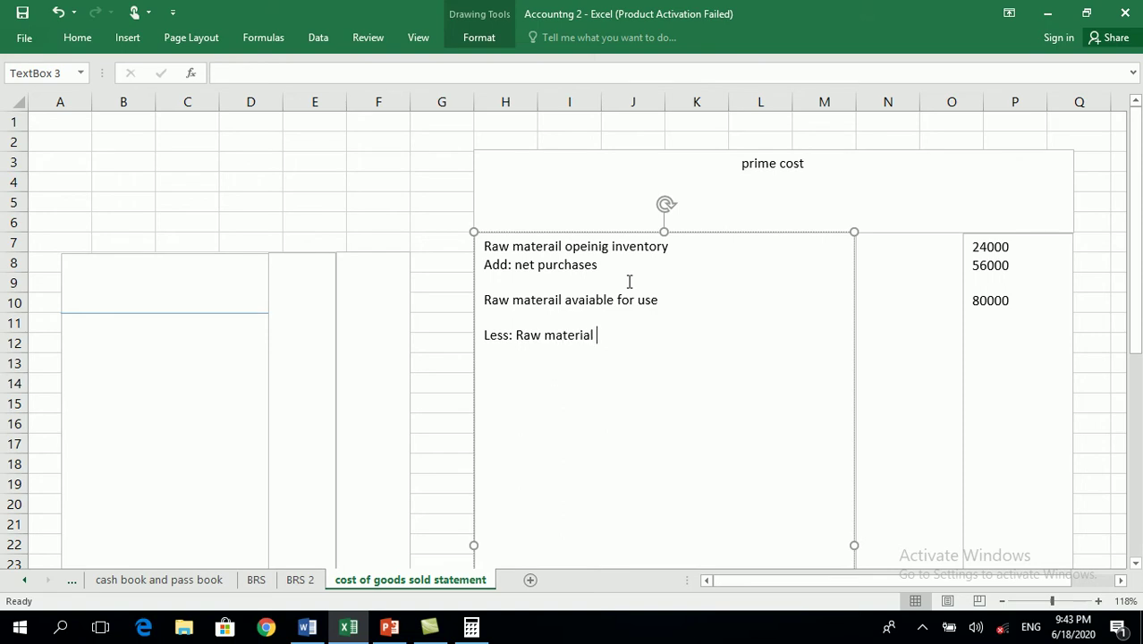
pyautogui.write('ending inventory')
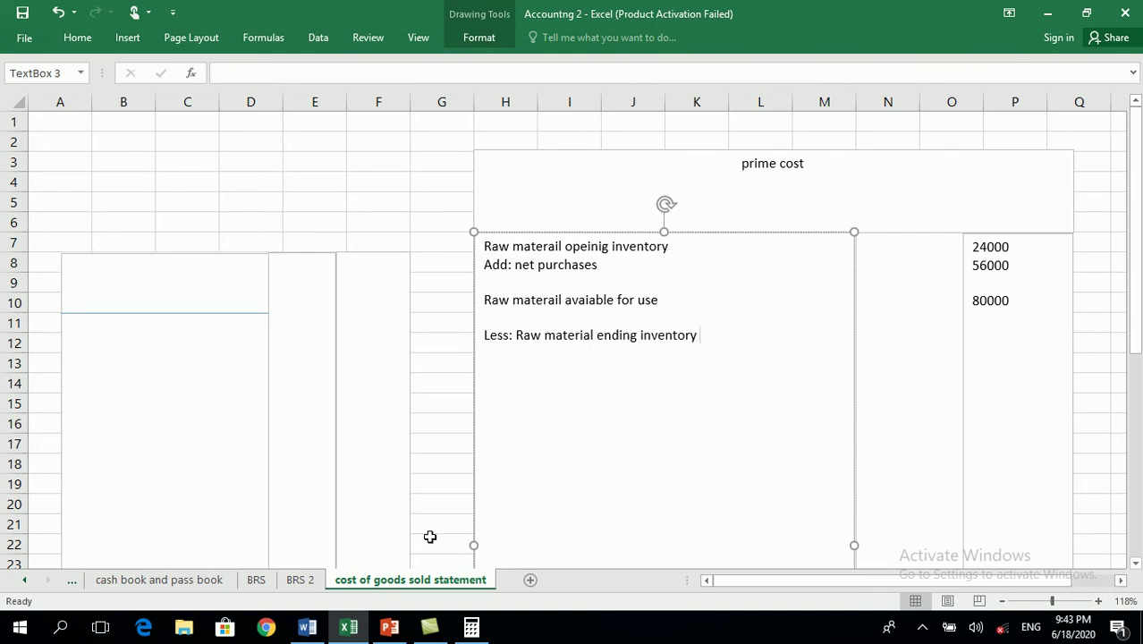
# Check the October 31 materials inventory on the PowerPoint slide and enter 20000 and the remainder 60000 in the Excel amount column
pyautogui.click(389, 629)
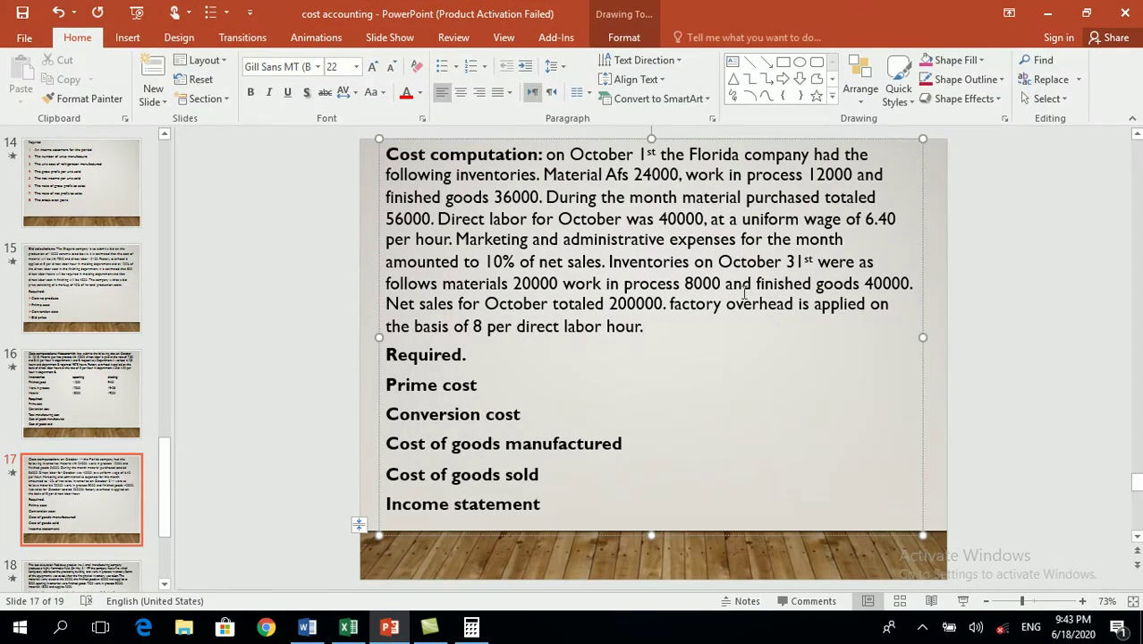
pyautogui.click(473, 629)
pyautogui.click(475, 628)
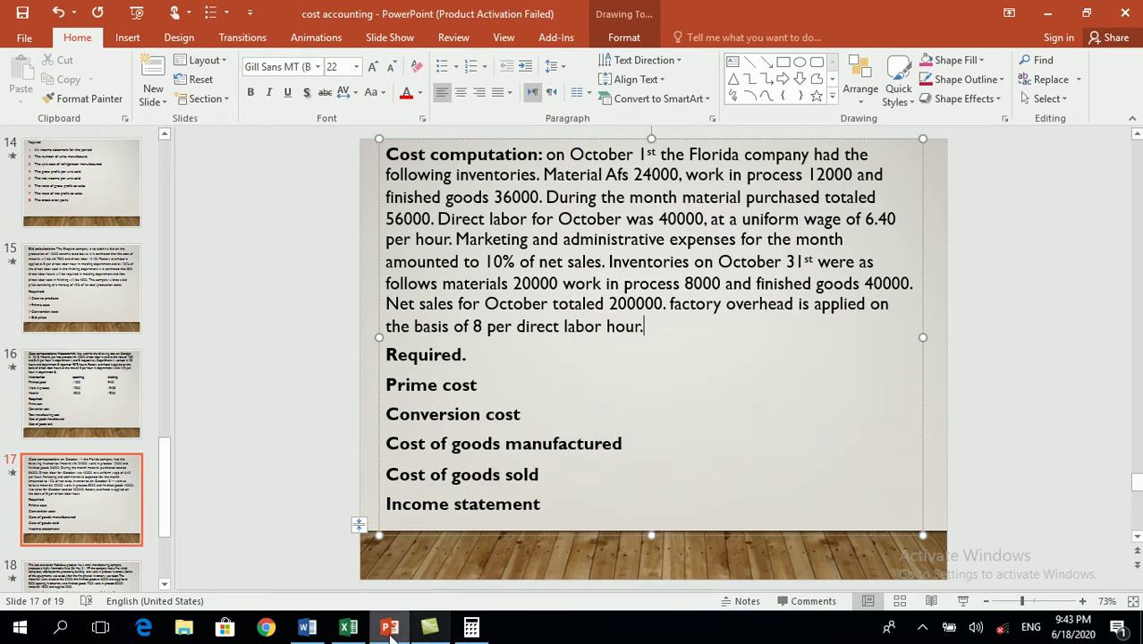
pyautogui.click(390, 628)
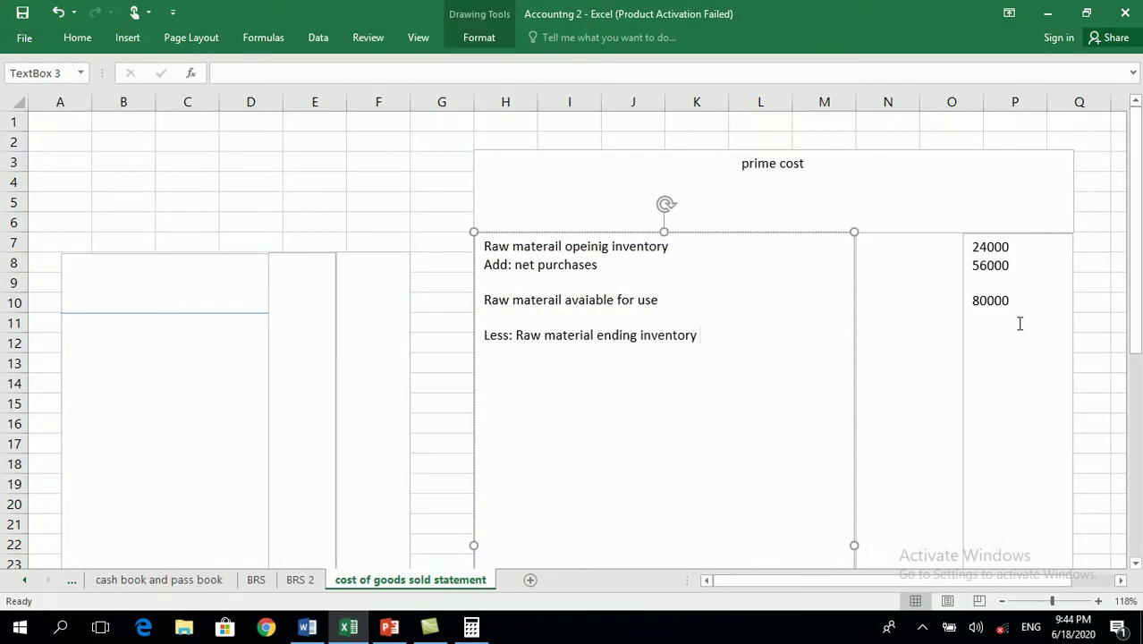
pyautogui.click(1027, 313)
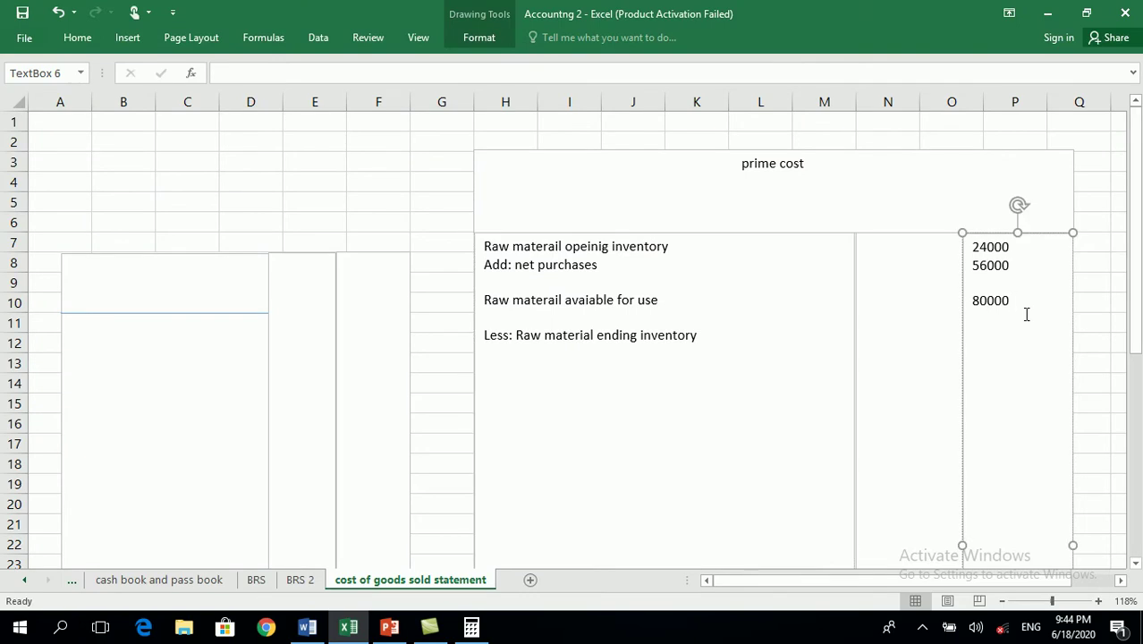
pyautogui.write('2000')
pyautogui.write('0  ')
pyautogui.write('6-')
pyautogui.press('BackSpace')
pyautogui.write('0000')
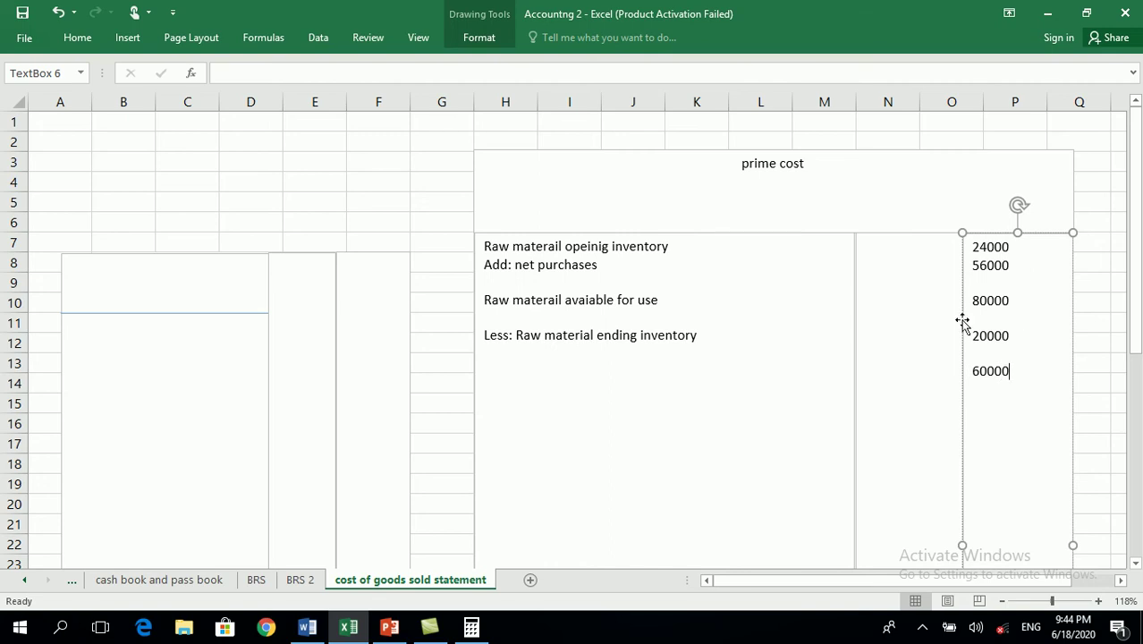
# Enter the description "Raw materail used" level with the 60000 amount
pyautogui.click(742, 333)
pyautogui.press('Return')
pyautogui.press('Return')
pyautogui.write('Raw')
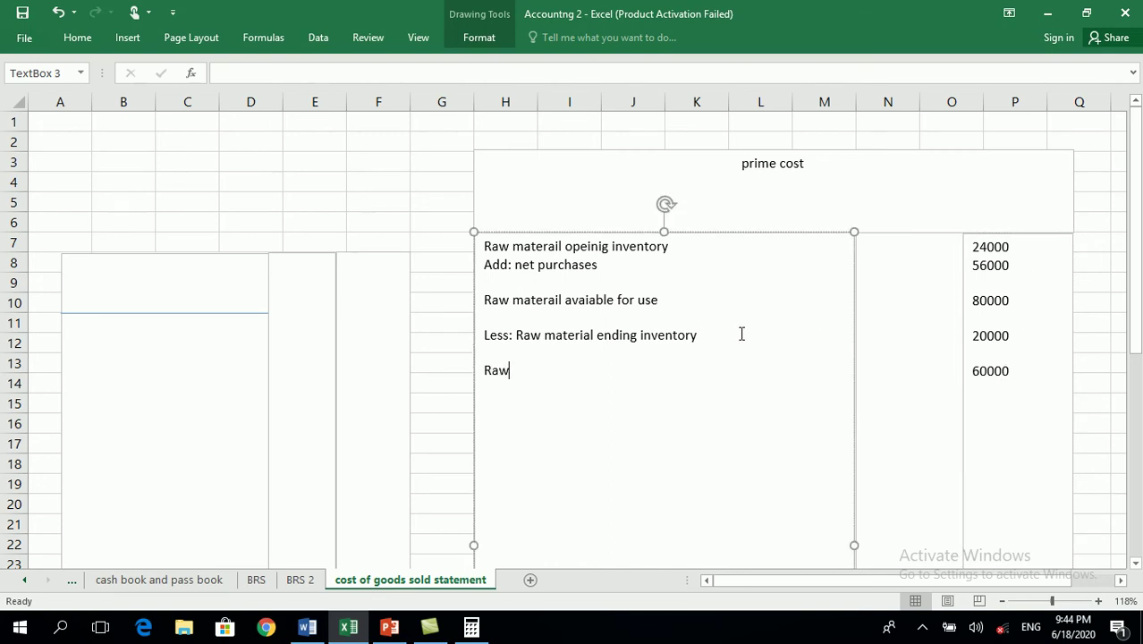
pyautogui.write(' materail used')
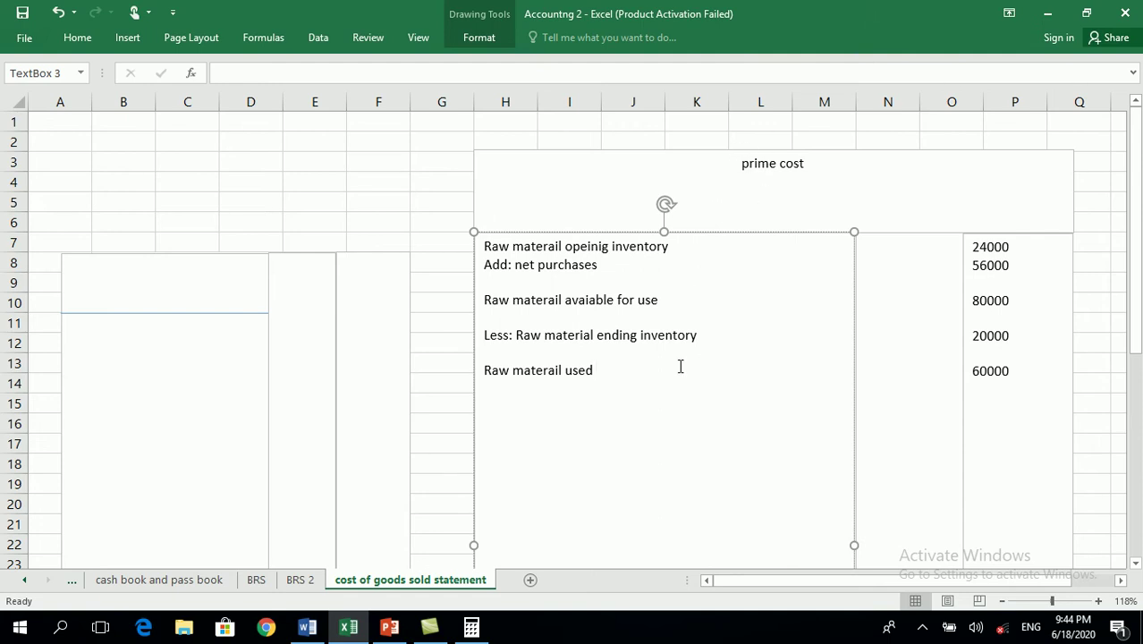
# Add the description "Add: Direct labor cost" below the raw material used line, leaving blank lines between them
pyautogui.press('Return')
pyautogui.press('Return')
pyautogui.write('Add: Direct labor cost')
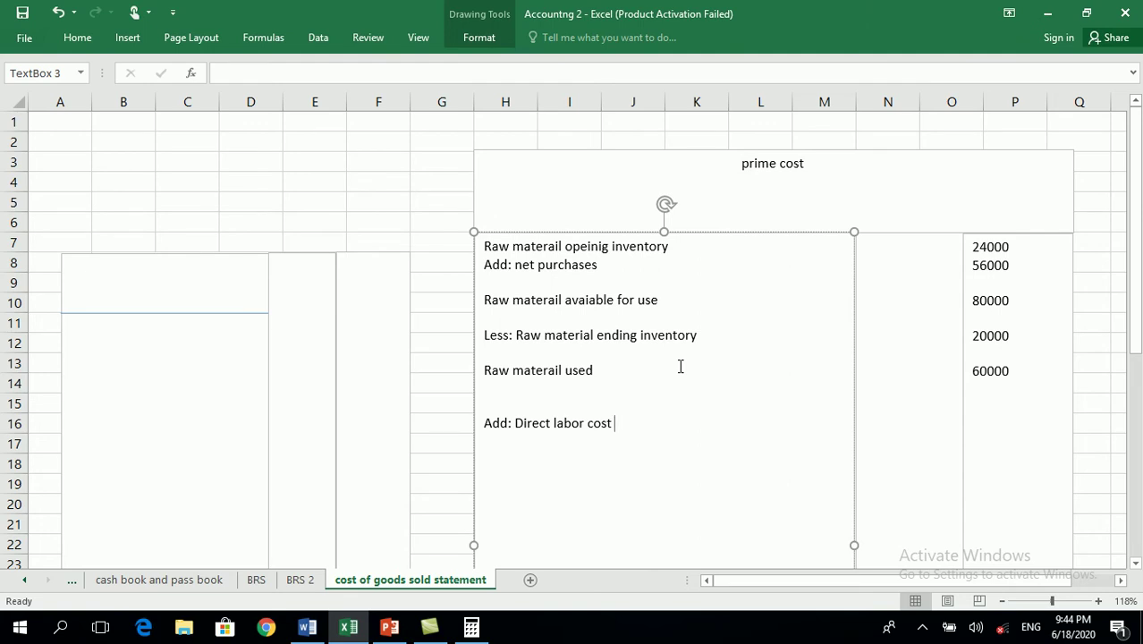
# Check October's direct labor on the PowerPoint slide, then enter 40000 and the prime cost total 100000 in the Excel amount column
pyautogui.click(389, 628)
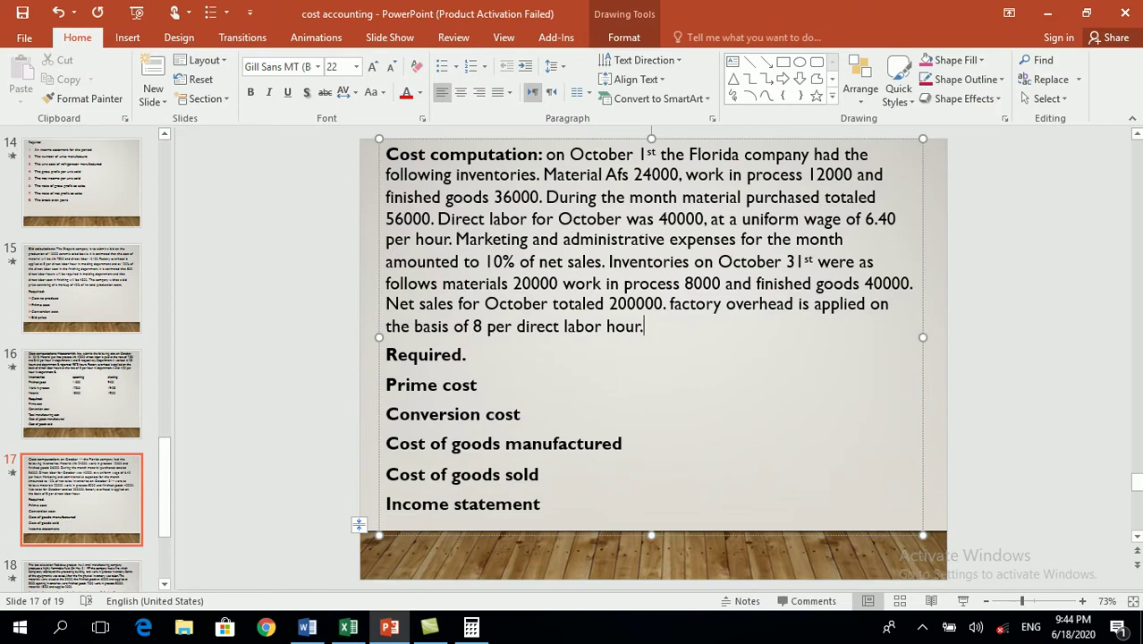
pyautogui.click(389, 628)
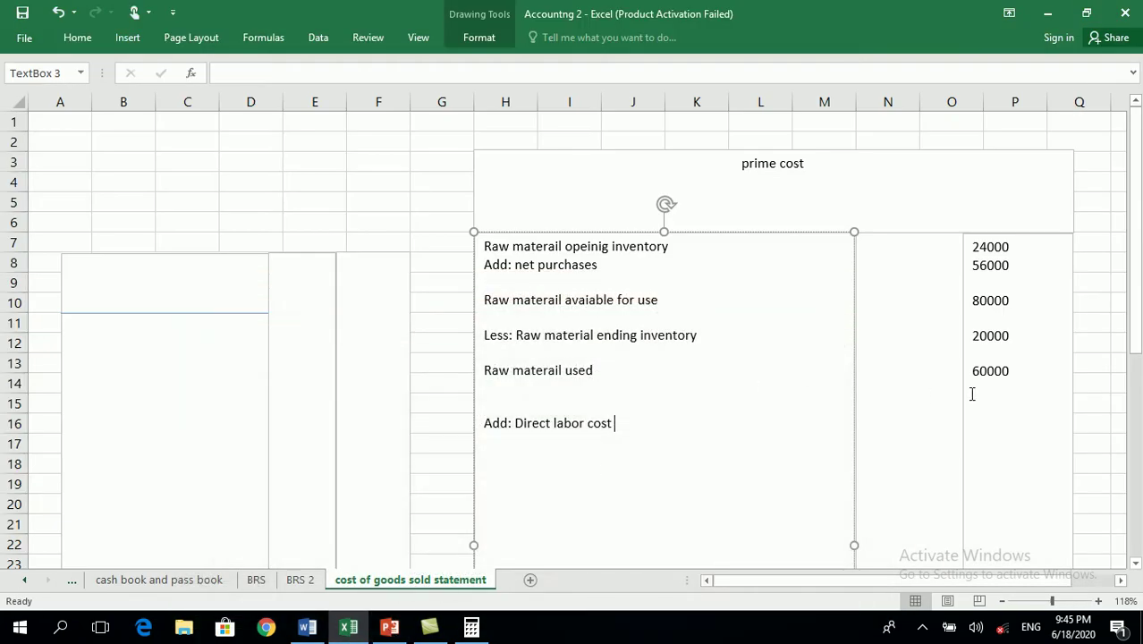
pyautogui.click(1015, 388)
pyautogui.press('Left')
pyautogui.press('Left')
pyautogui.press('Left')
pyautogui.press('Return')
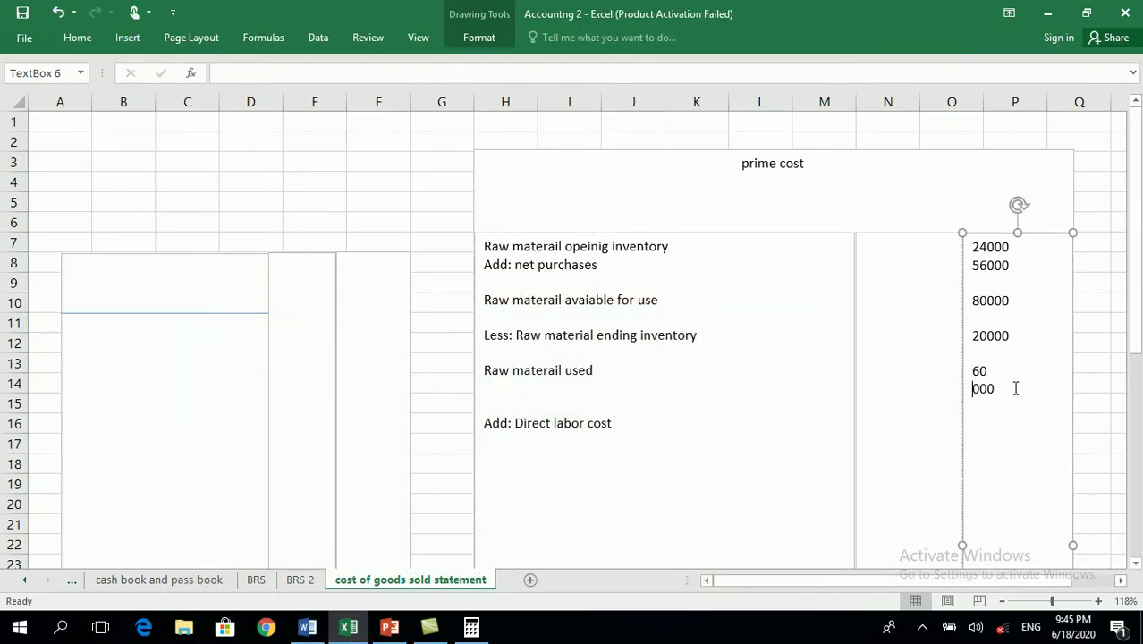
pyautogui.press('BackSpace')
pyautogui.press('End')
pyautogui.press('Return')
pyautogui.press('Return')
pyautogui.press('Return')
pyautogui.write('40000')
pyautogui.press('Return')
pyautogui.write('100000-')
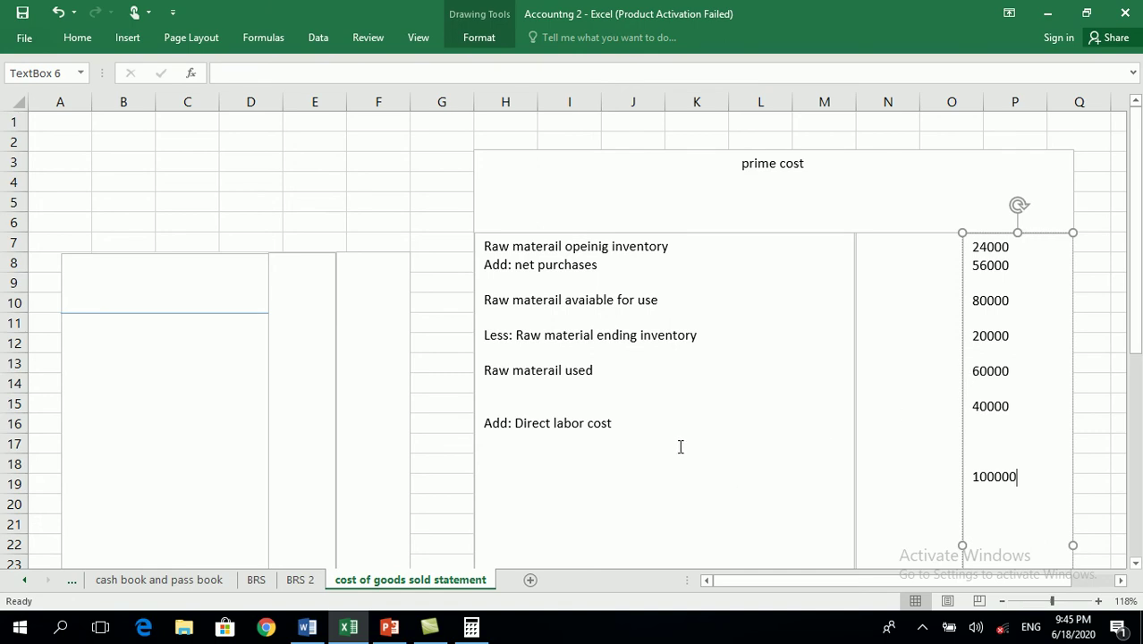
# Add the description "prime cost" below the direct labor cost line, level with the 100000 amount
pyautogui.click(662, 424)
pyautogui.press('Return')
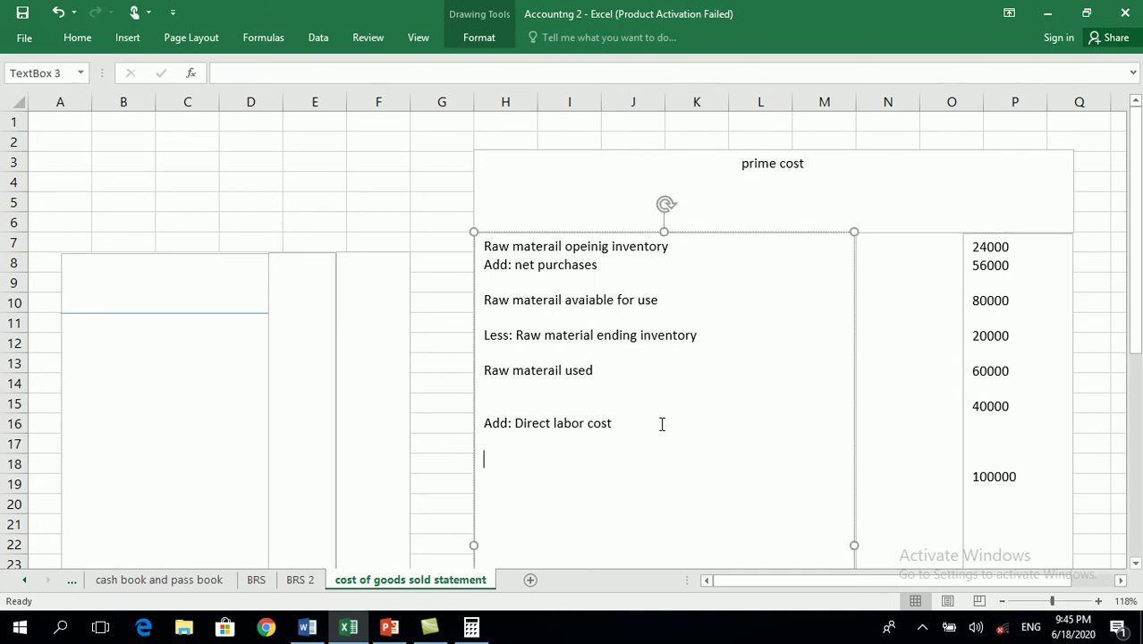
pyautogui.write('prime cost')
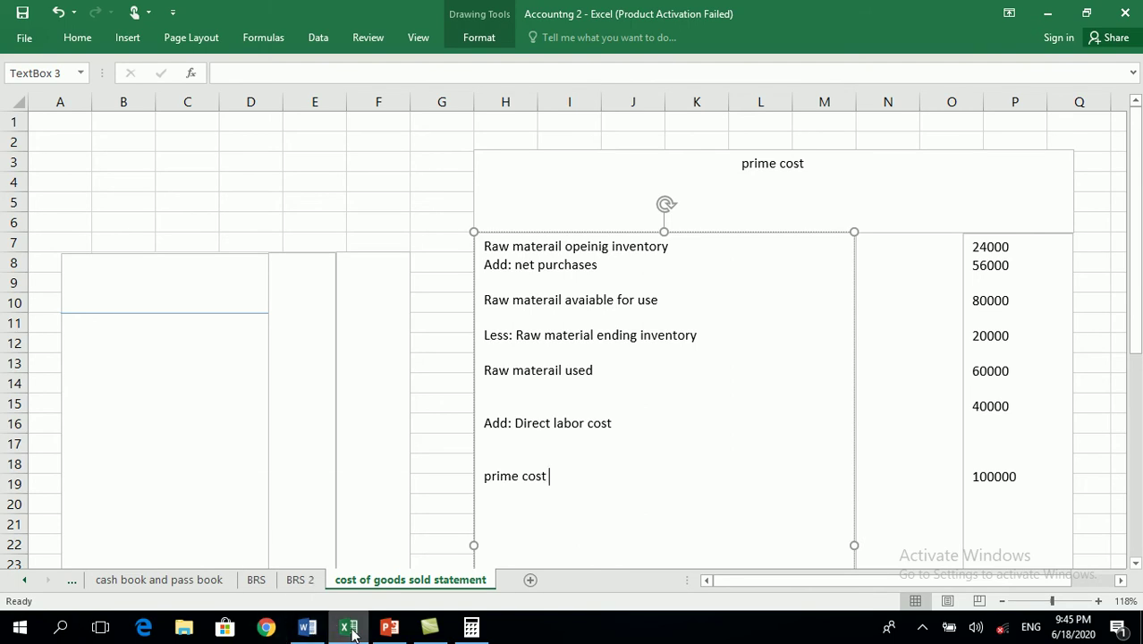
# Check the next required item on the PowerPoint slide and head the empty Excel description text box "conversion cost"
pyautogui.click(389, 629)
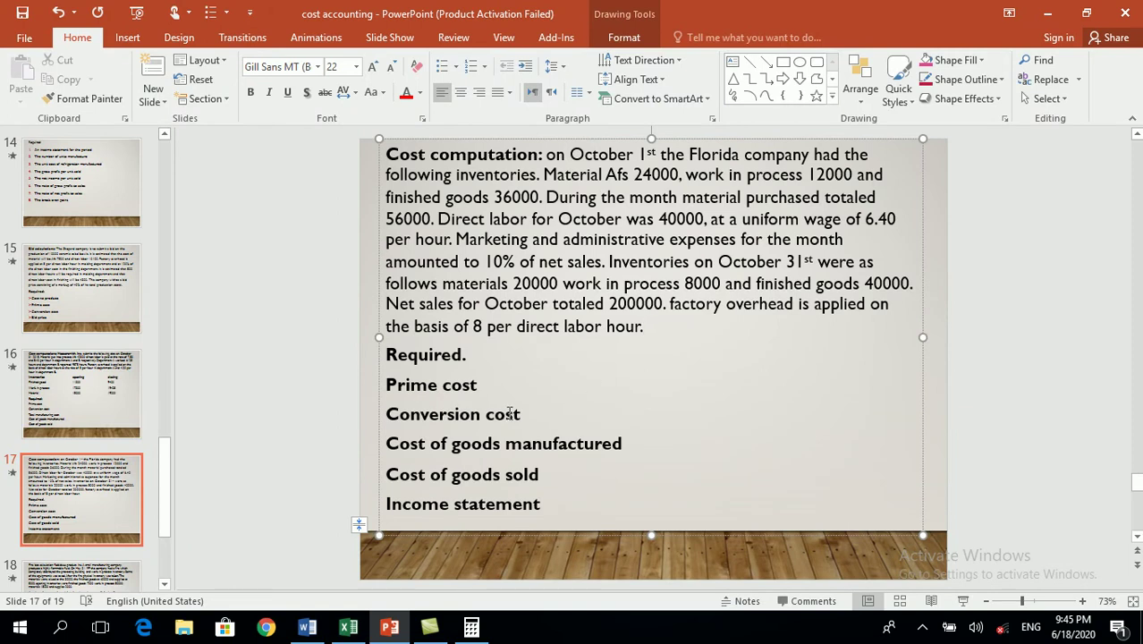
pyautogui.click(348, 629)
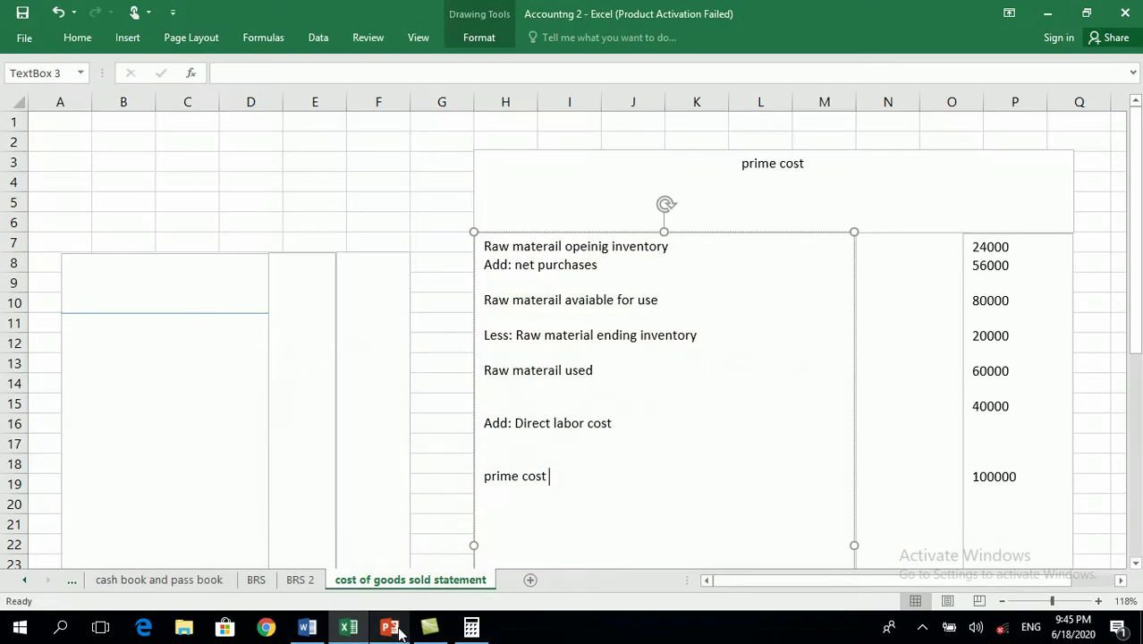
pyautogui.click(188, 284)
pyautogui.write('convdr')
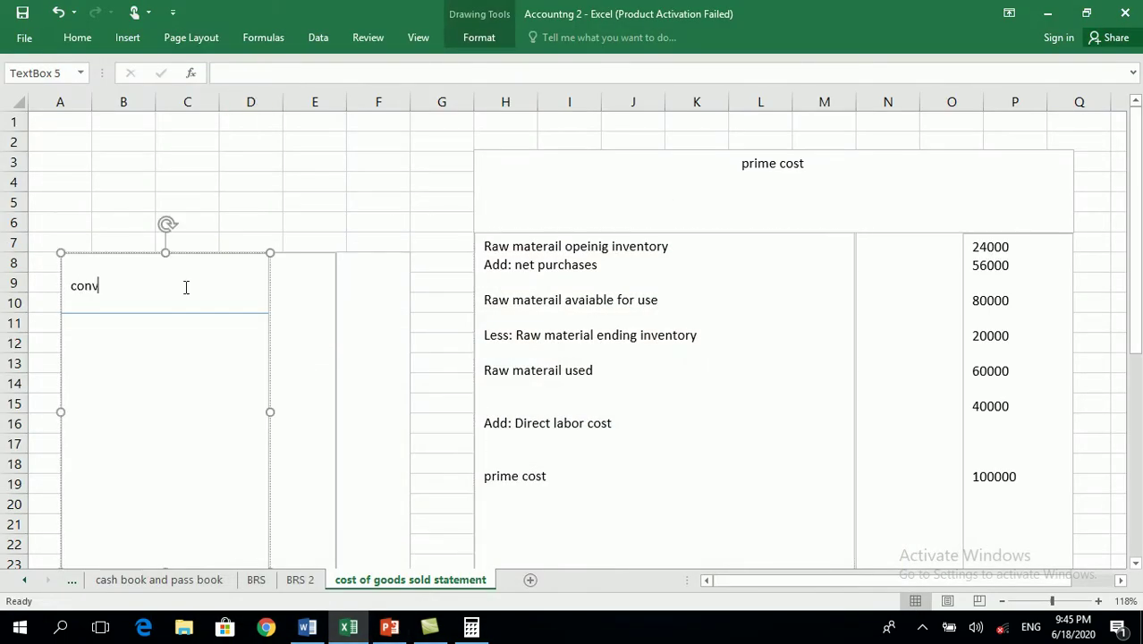
pyautogui.press('BackSpace')
pyautogui.write('ersio')
pyautogui.press('BackSpace')
pyautogui.write('ion cost')
pyautogui.press('Return')
pyautogui.press('Return')
# Add the descriptions "labor cost" and "factroy over head cost" below the conversion cost heading, separated by blank lines
pyautogui.write('labor ocst -')
pyautogui.press('BackSpace')
pyautogui.press('BackSpace')
pyautogui.press('BackSpace')
pyautogui.press('BackSpace')
pyautogui.press('BackSpace')
pyautogui.press('BackSpace')
pyautogui.write('s')
pyautogui.press('BackSpace')
pyautogui.write('cost')
pyautogui.press('Return')
pyautogui.press('Return')
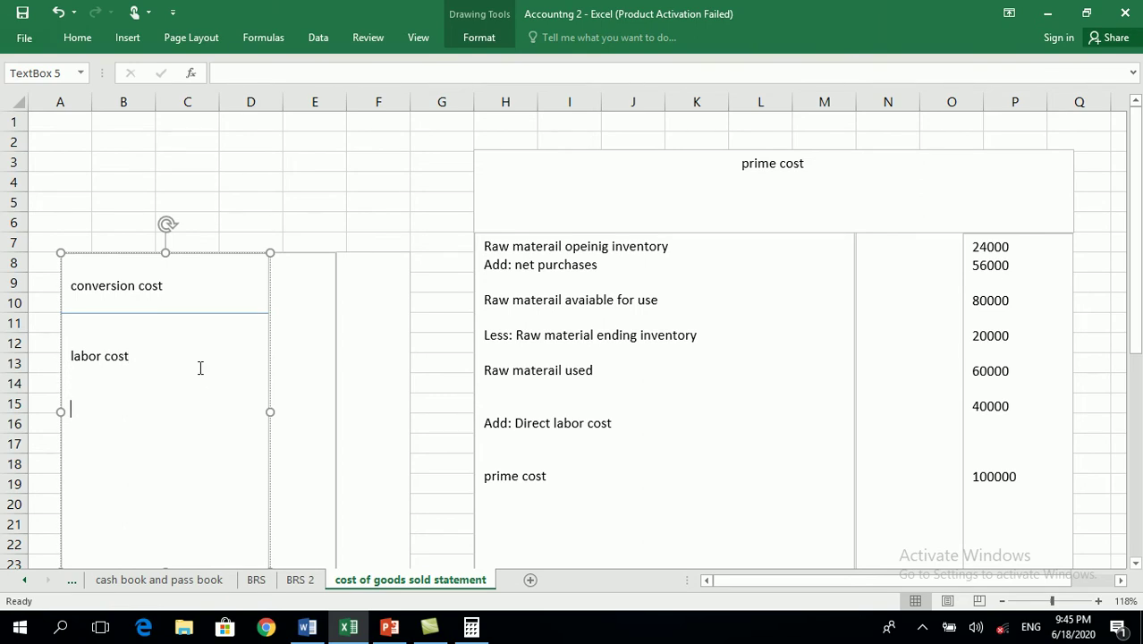
pyautogui.write('factroy over head cost')
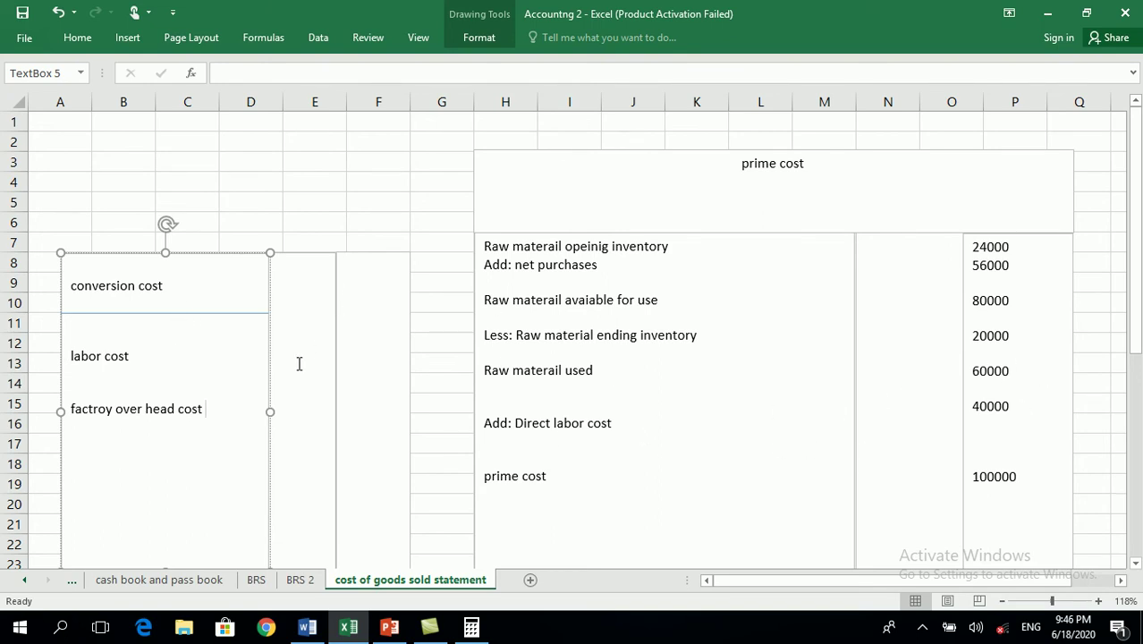
# Enter the labor cost 40000 in the conversion cost amount column and check the wage rate and overhead basis on the PowerPoint slide
pyautogui.click(356, 362)
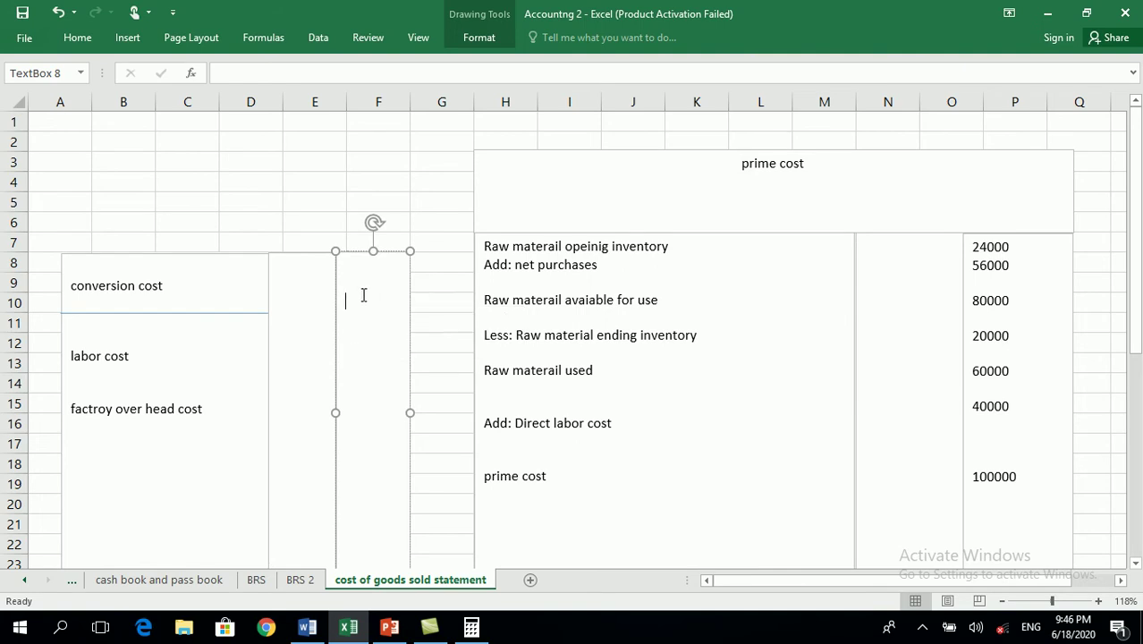
pyautogui.write('40000')
pyautogui.click(389, 628)
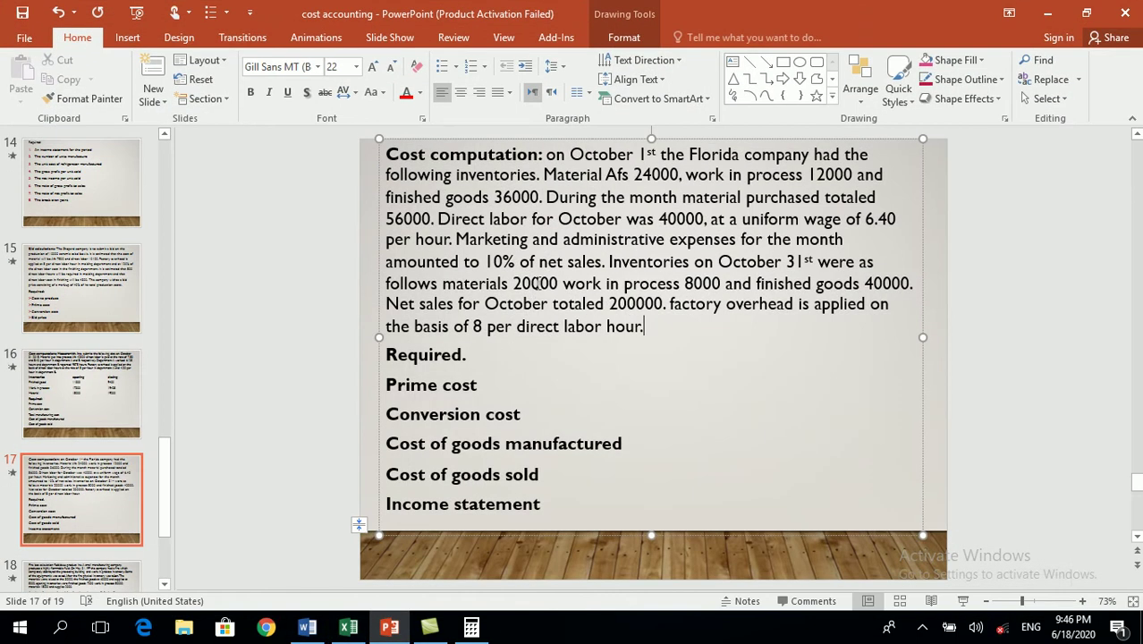
pyautogui.click(827, 336)
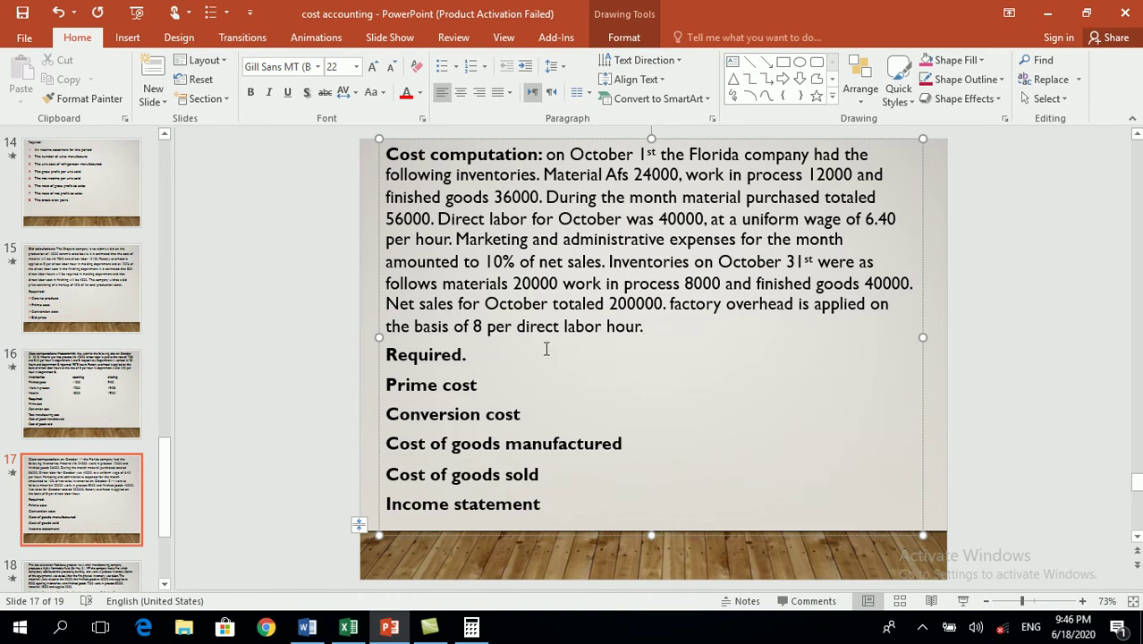
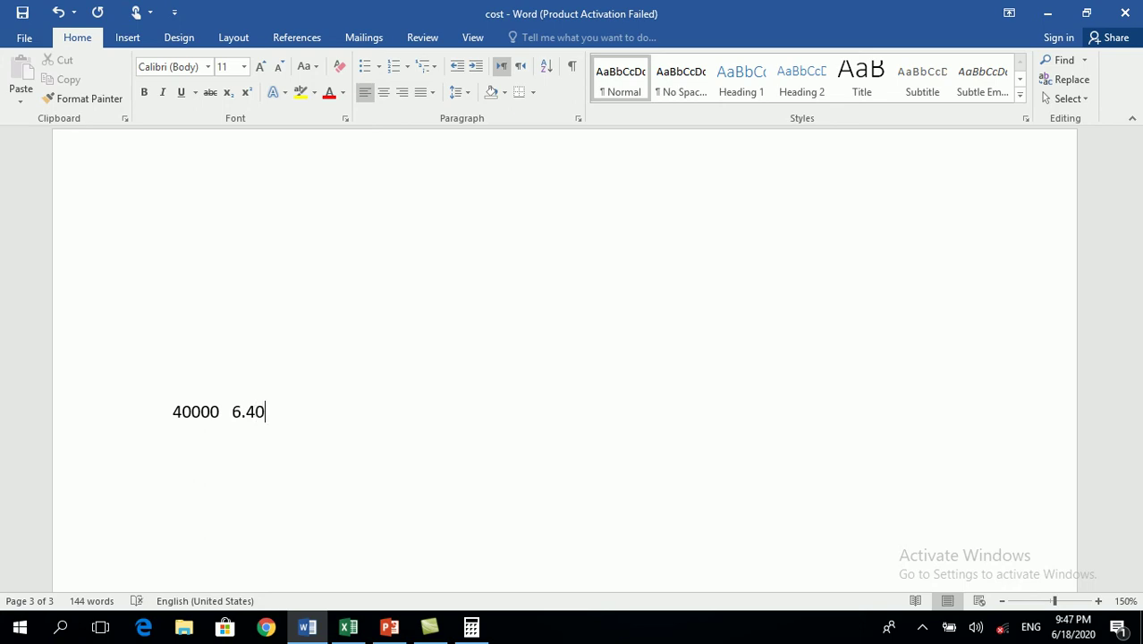
# Complete the Word calculation line so that it reads "40000 / 6.40 ="
pyautogui.click(224, 412)
pyautogui.write('/')
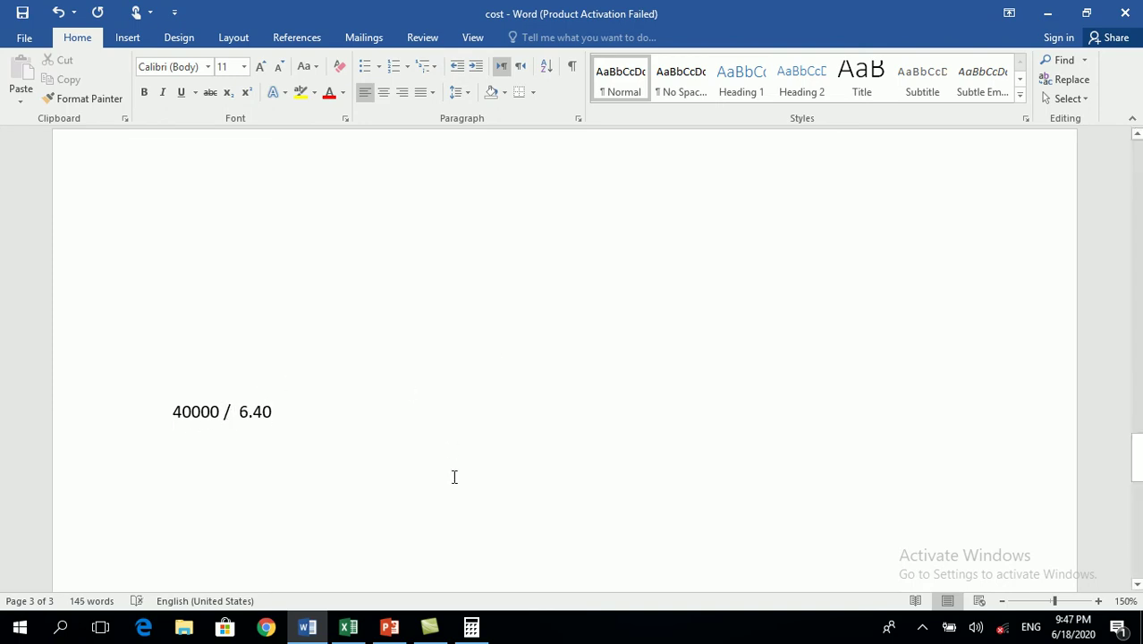
pyautogui.click(289, 414)
pyautogui.write('=')
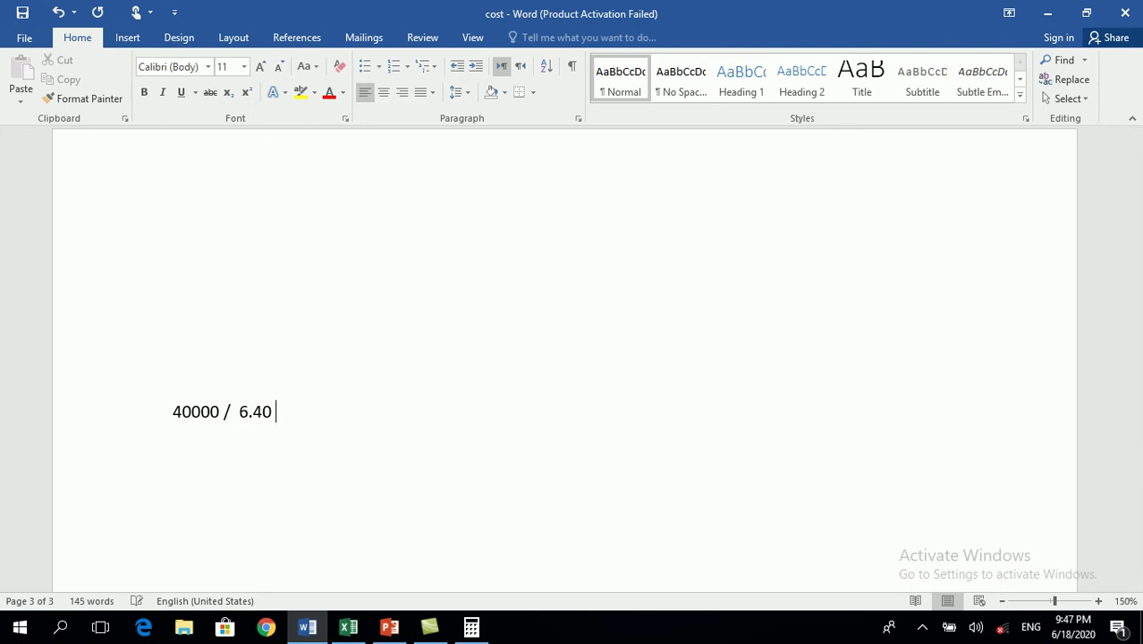
# Divide 40000 by 6.40 in Calculator and enter the result 6250 after the equals sign in the Word document
pyautogui.click(473, 629)
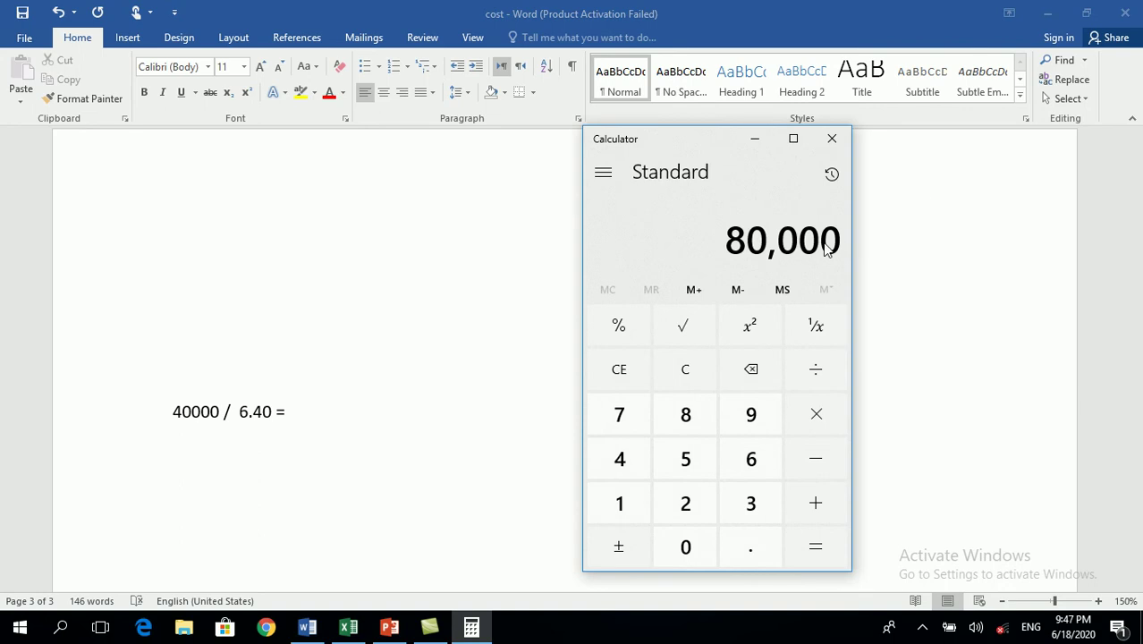
pyautogui.press('Delete')
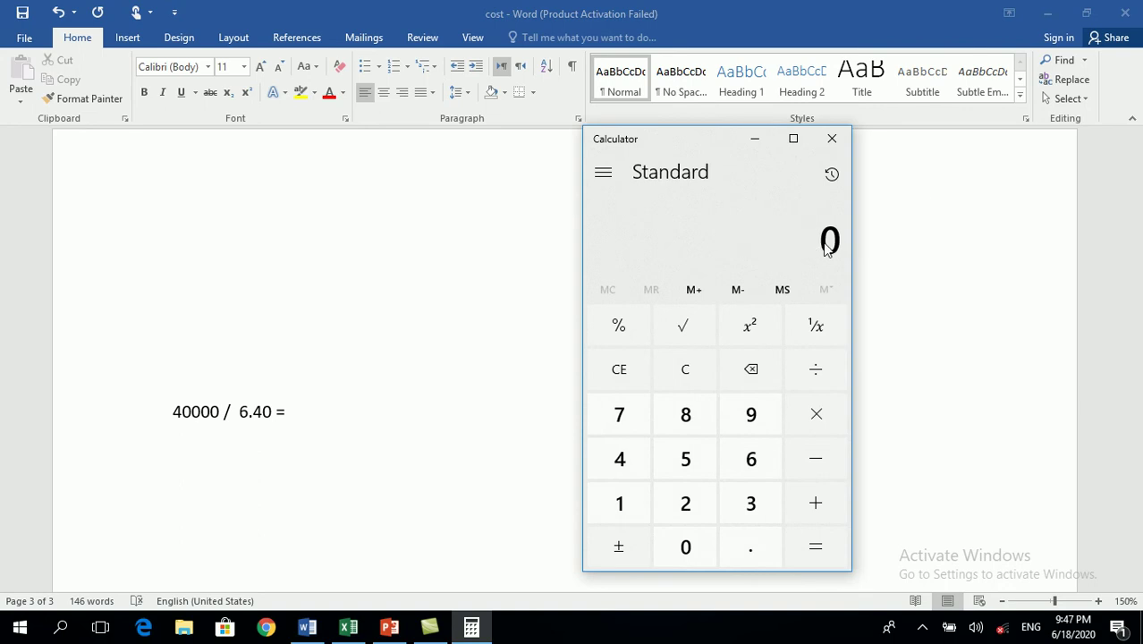
pyautogui.write('40,00')
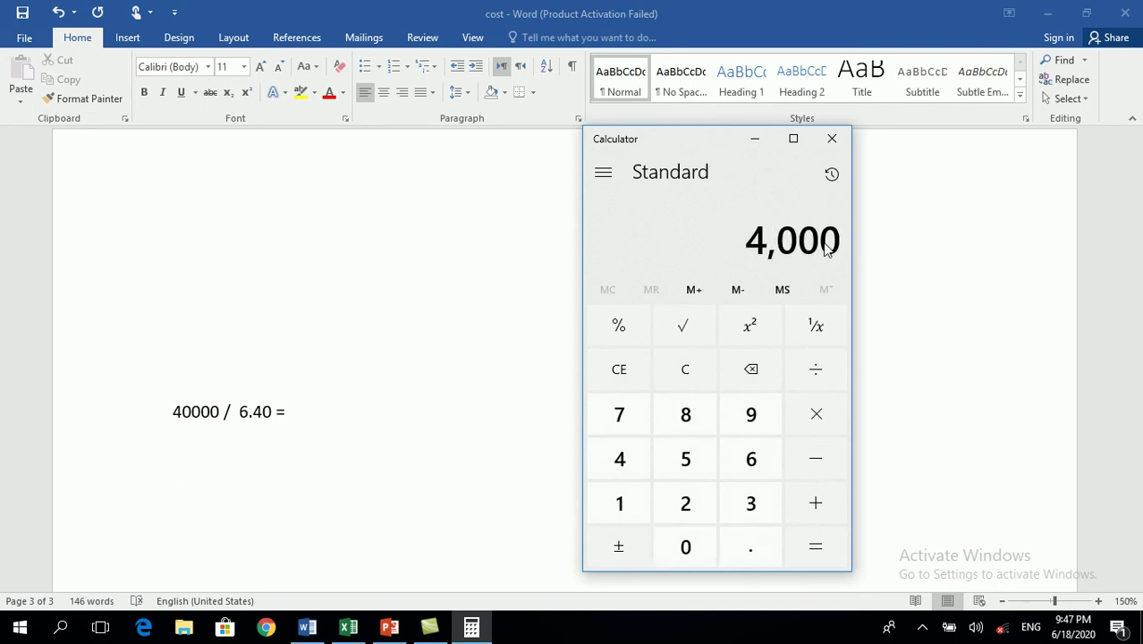
pyautogui.write('0')
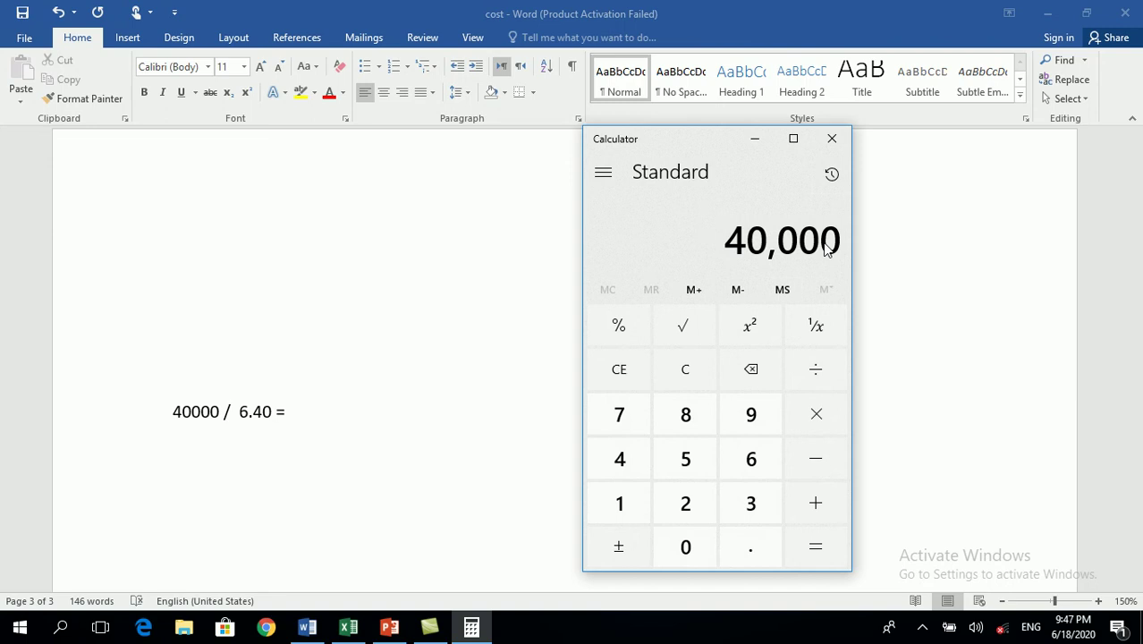
pyautogui.click(833, 372)
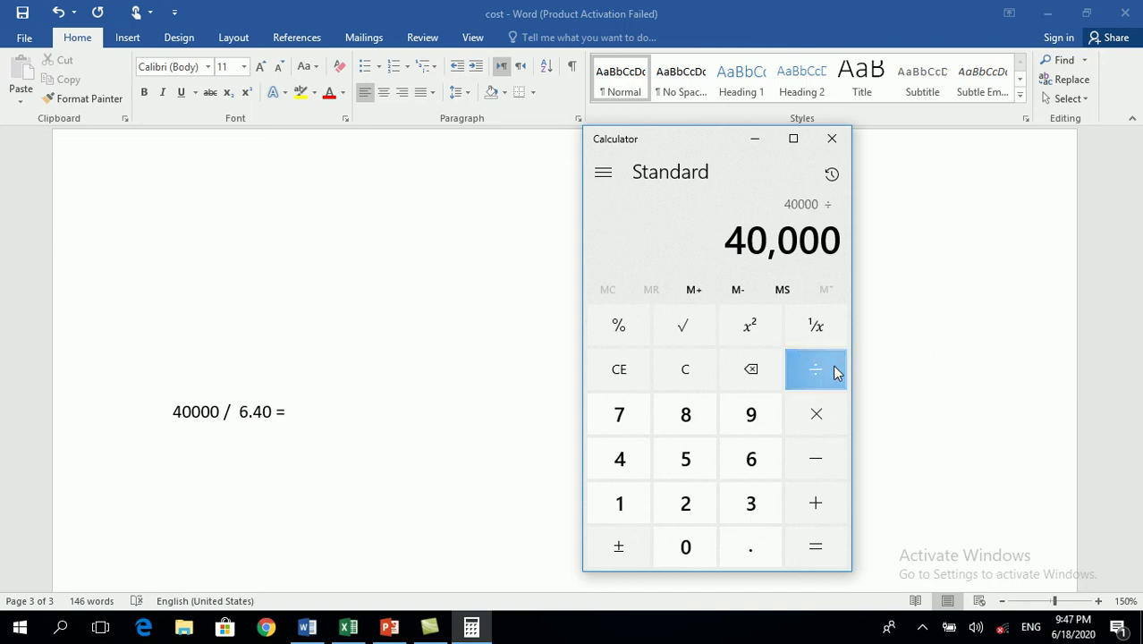
pyautogui.write('6.40')
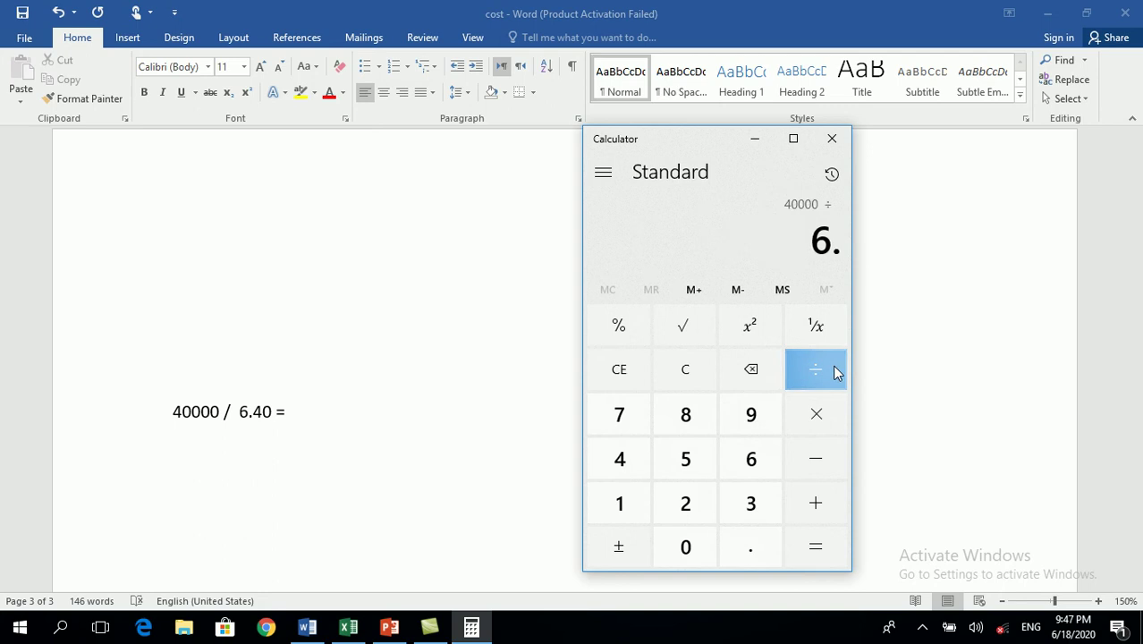
pyautogui.click(815, 547)
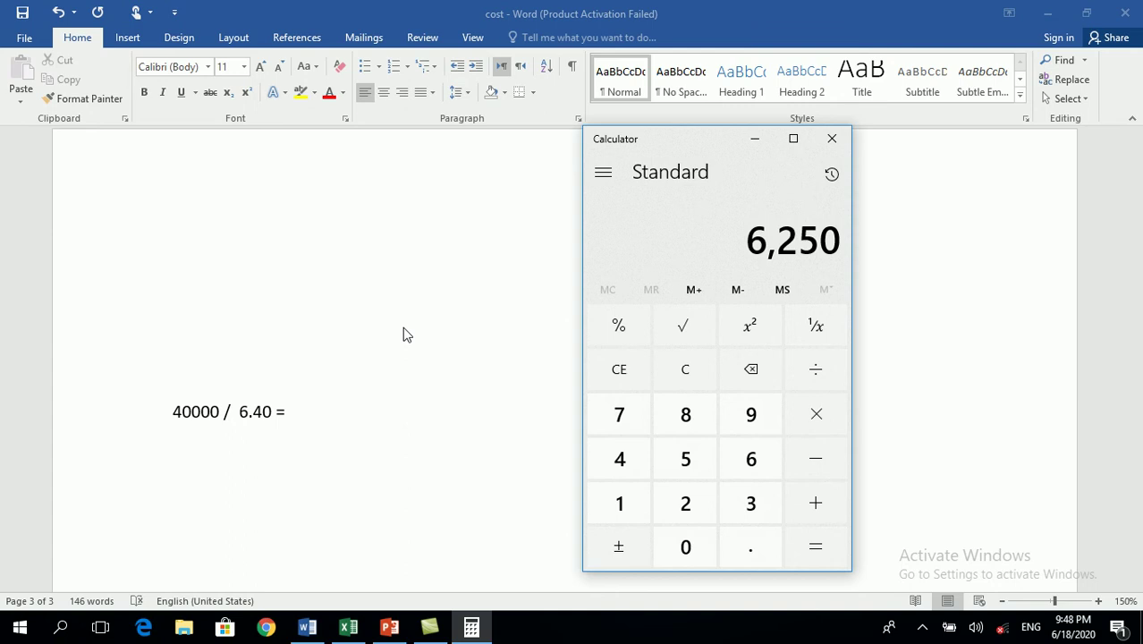
pyautogui.click(324, 427)
pyautogui.write('6')
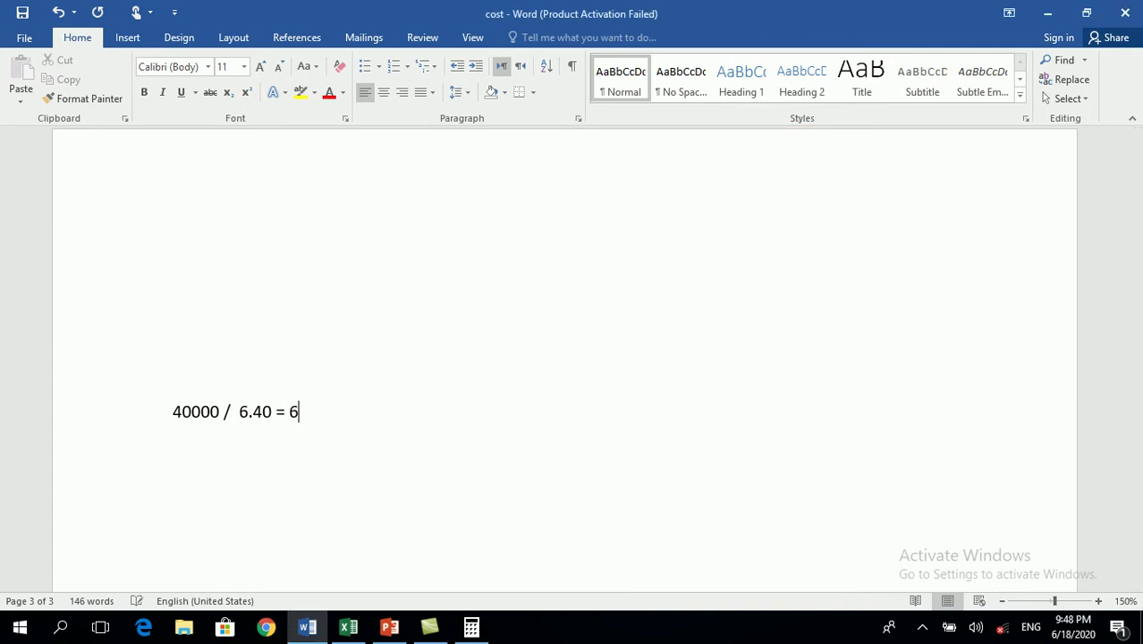
pyautogui.write('250')
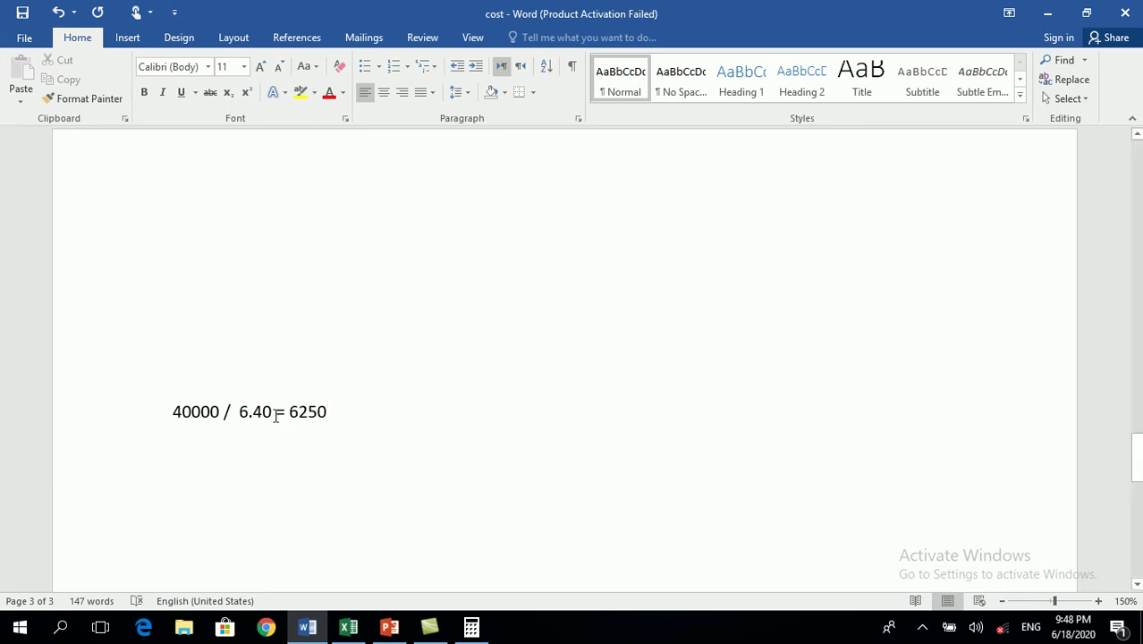
pyautogui.moveTo(274, 416); pyautogui.dragTo(246, 422)
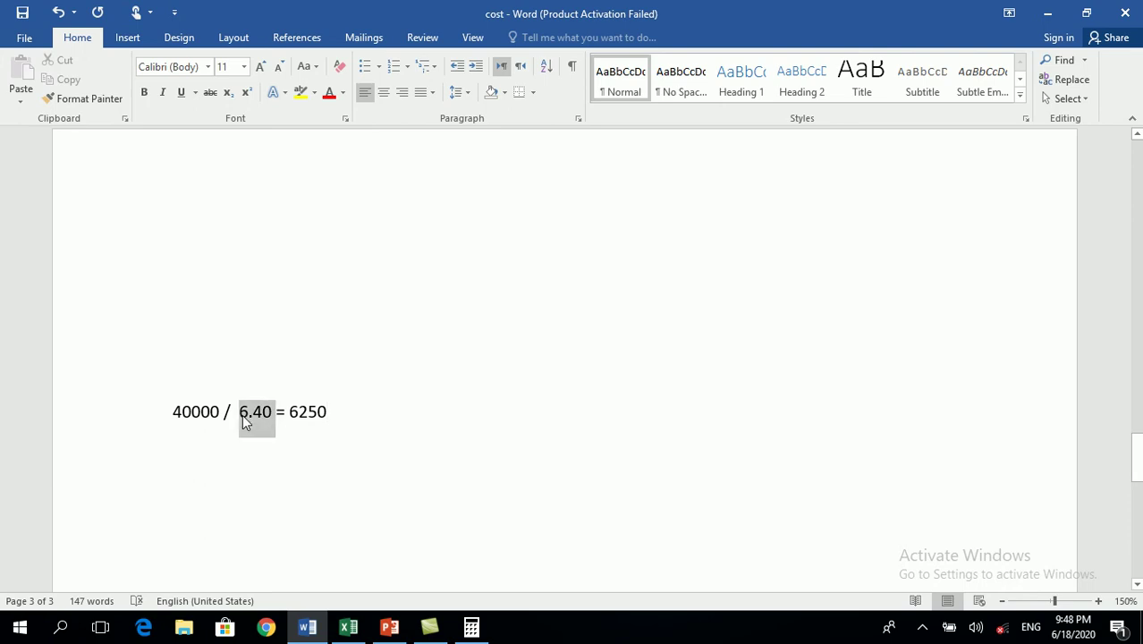
pyautogui.click(281, 494)
pyautogui.click(350, 416)
pyautogui.doubleClick(301, 418)
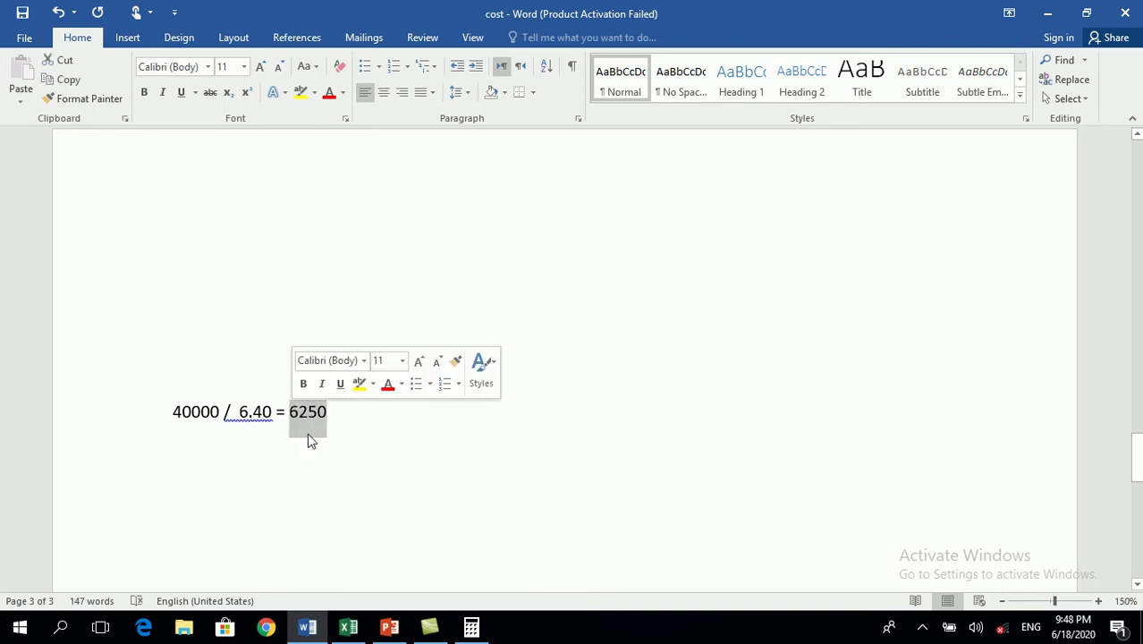
pyautogui.click(335, 453)
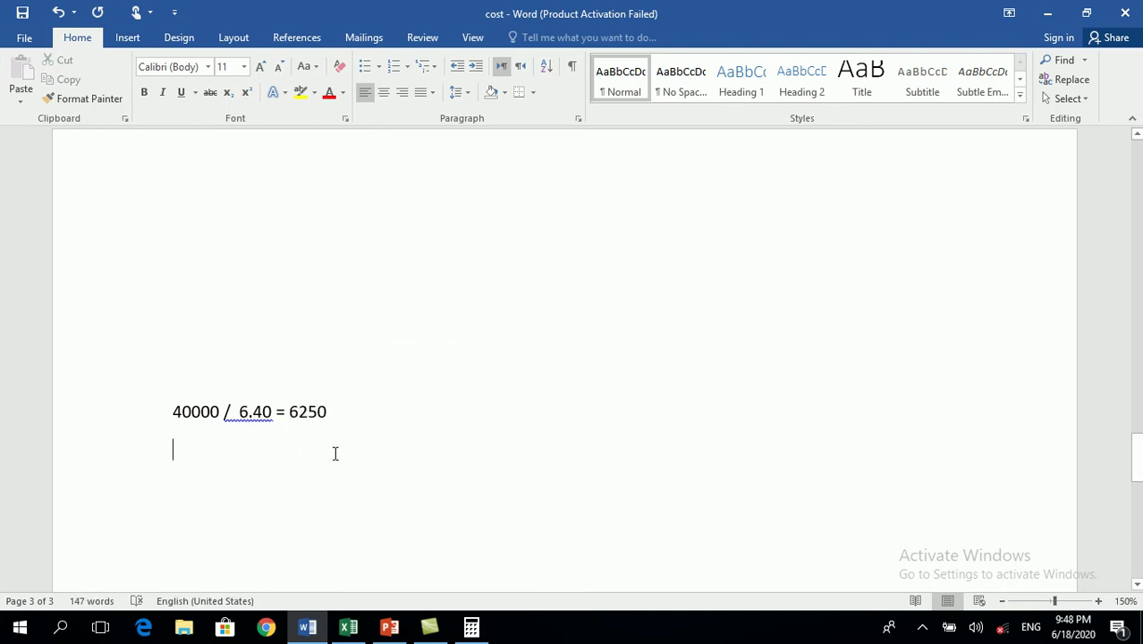
# Write "6250 * 8" below the factory overhead line in Excel, checking the overhead rate per direct labor hour on the PowerPoint slide
pyautogui.click(345, 628)
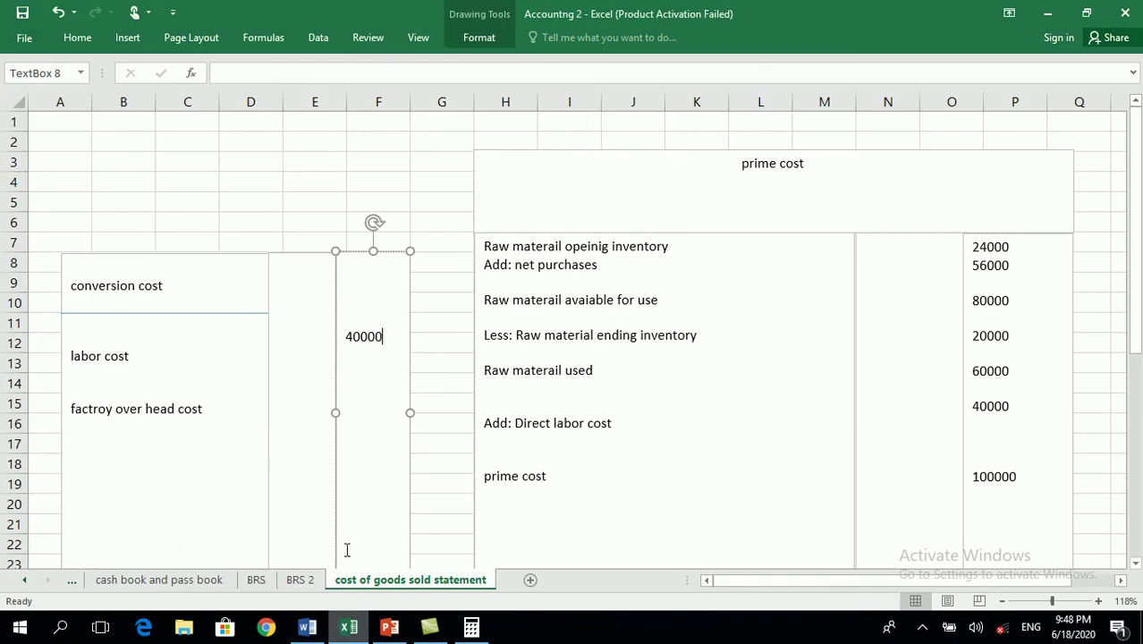
pyautogui.click(264, 417)
pyautogui.press('Return')
pyautogui.write('6250')
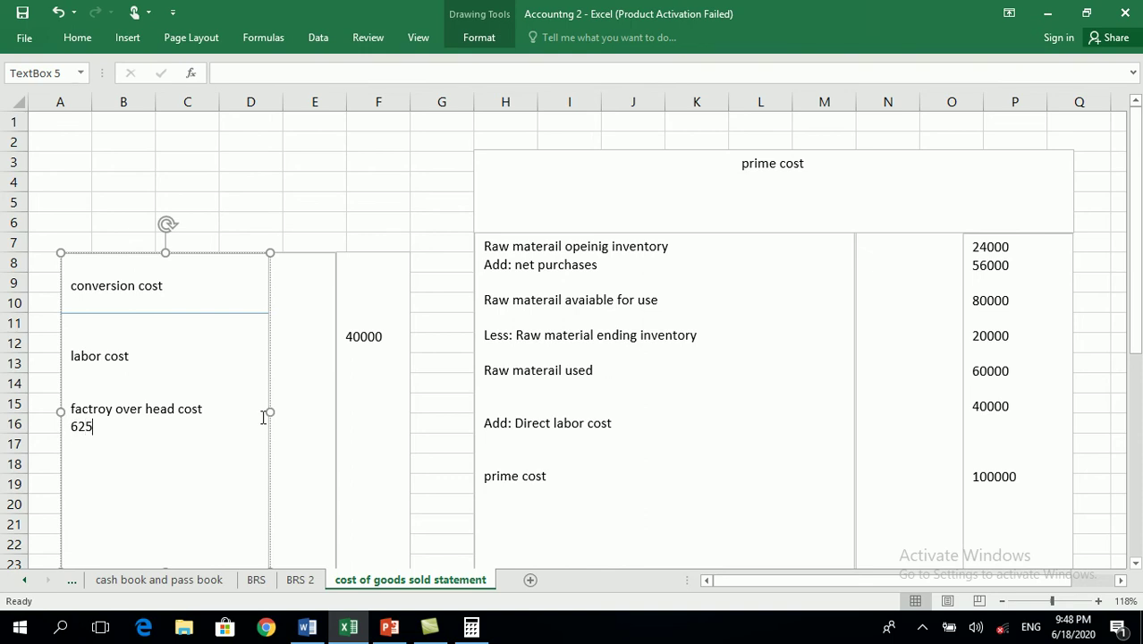
pyautogui.click(389, 626)
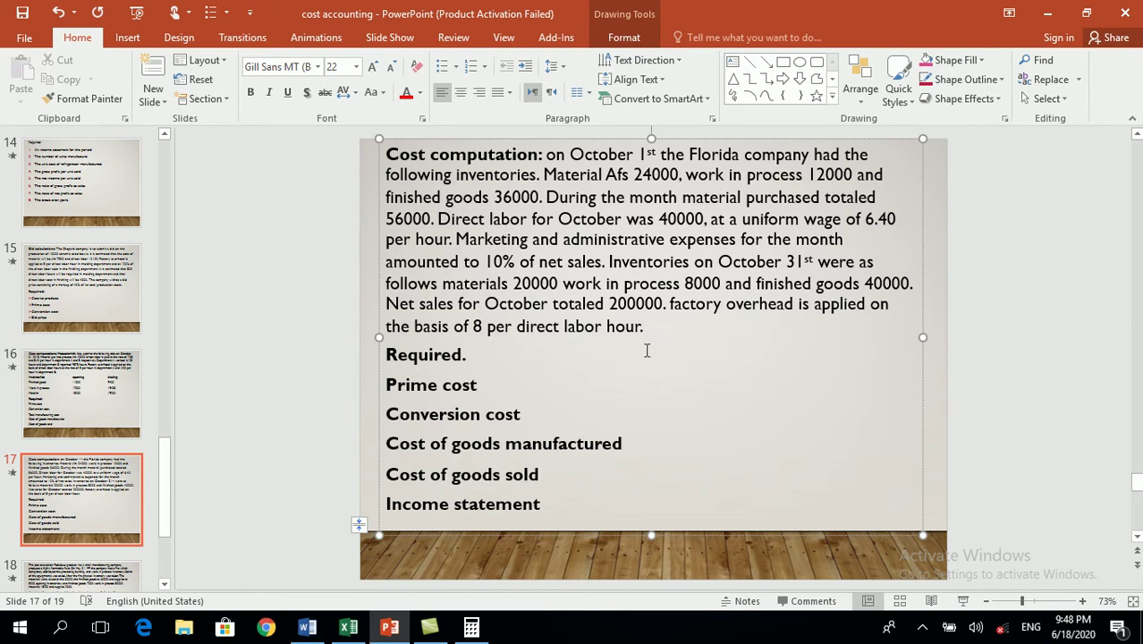
pyautogui.click(390, 623)
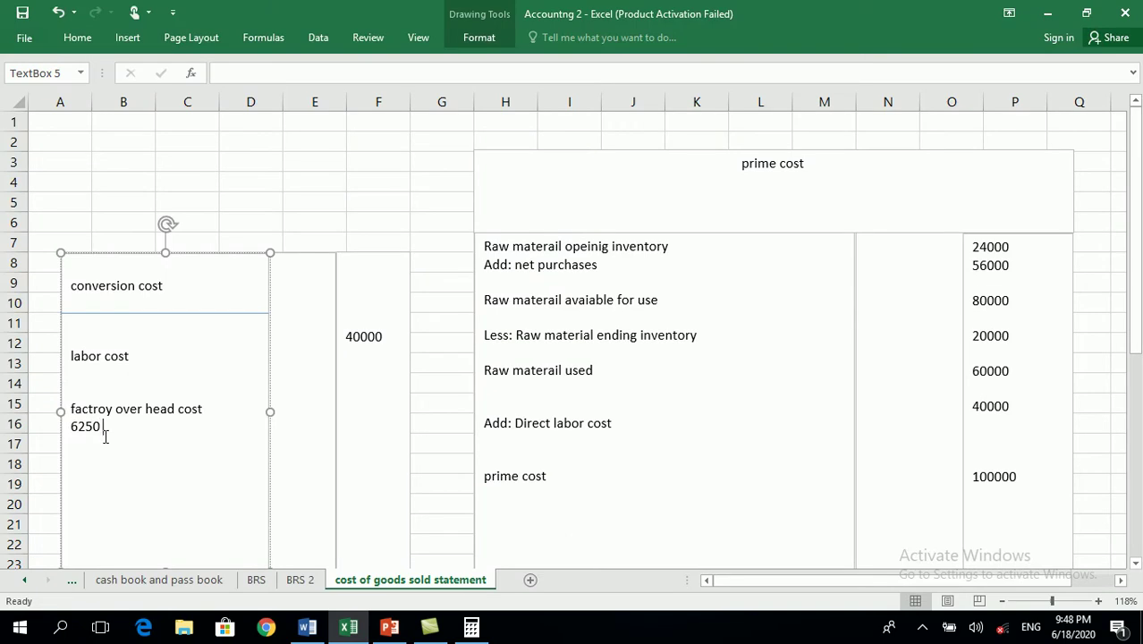
pyautogui.write('* 8')
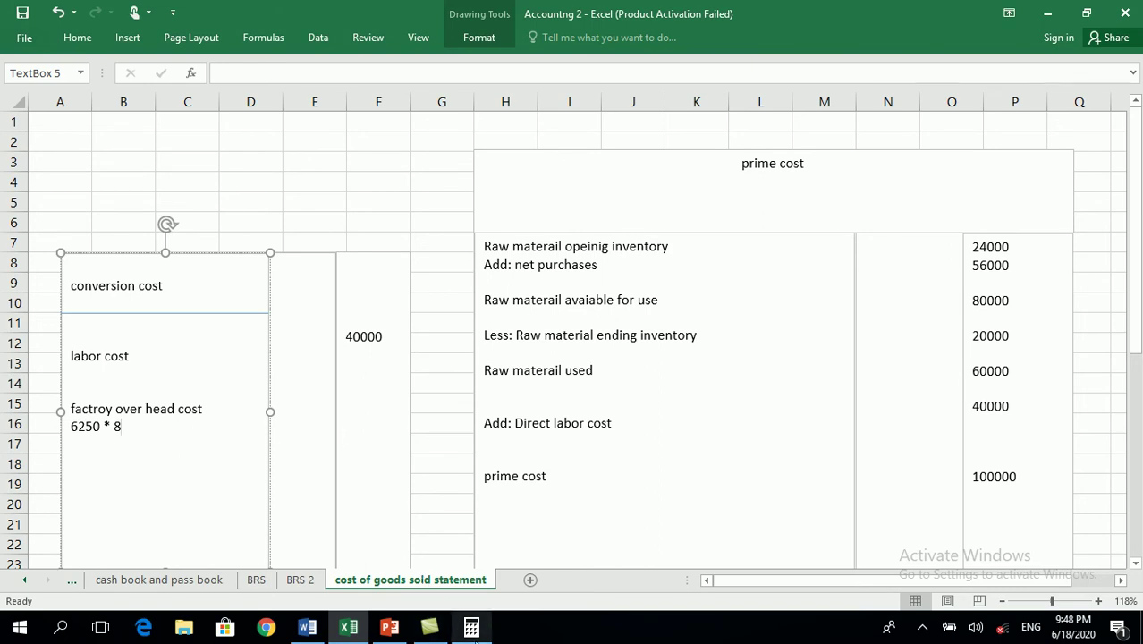
# Multiply the 6250 labor hours by the overhead rate of 8 in Calculator
pyautogui.click(473, 629)
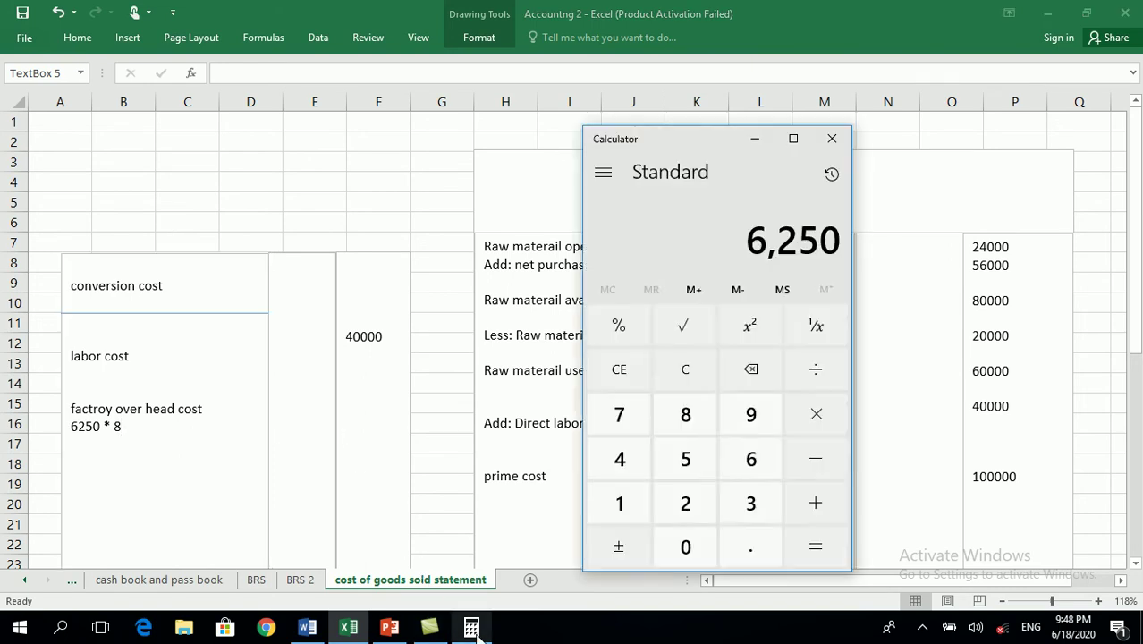
pyautogui.click(795, 408)
pyautogui.click(714, 415)
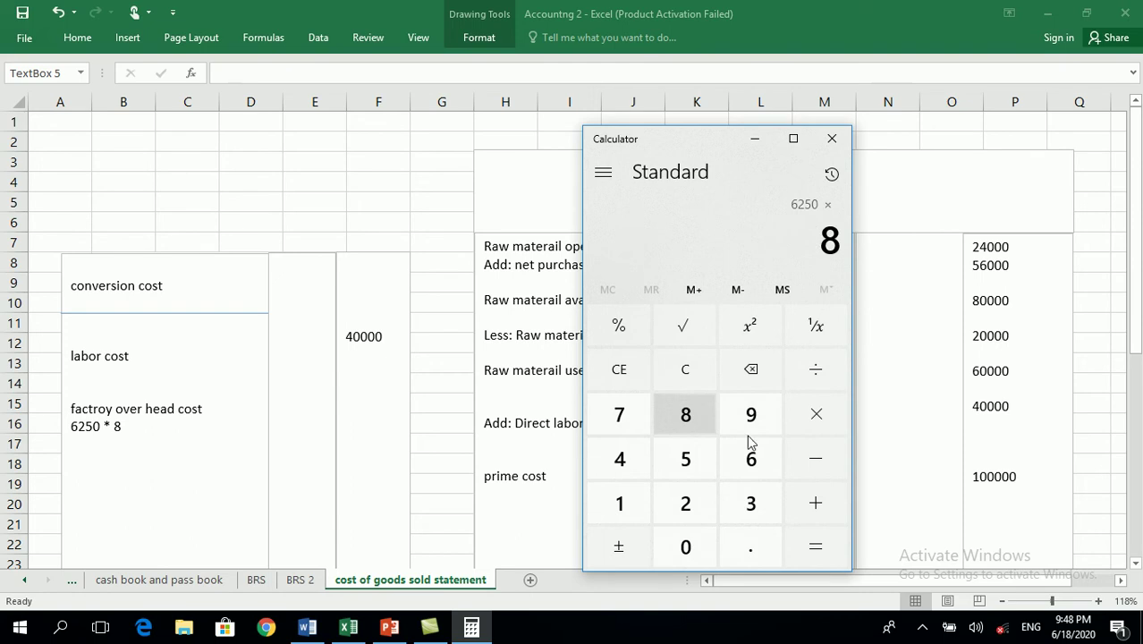
pyautogui.click(814, 546)
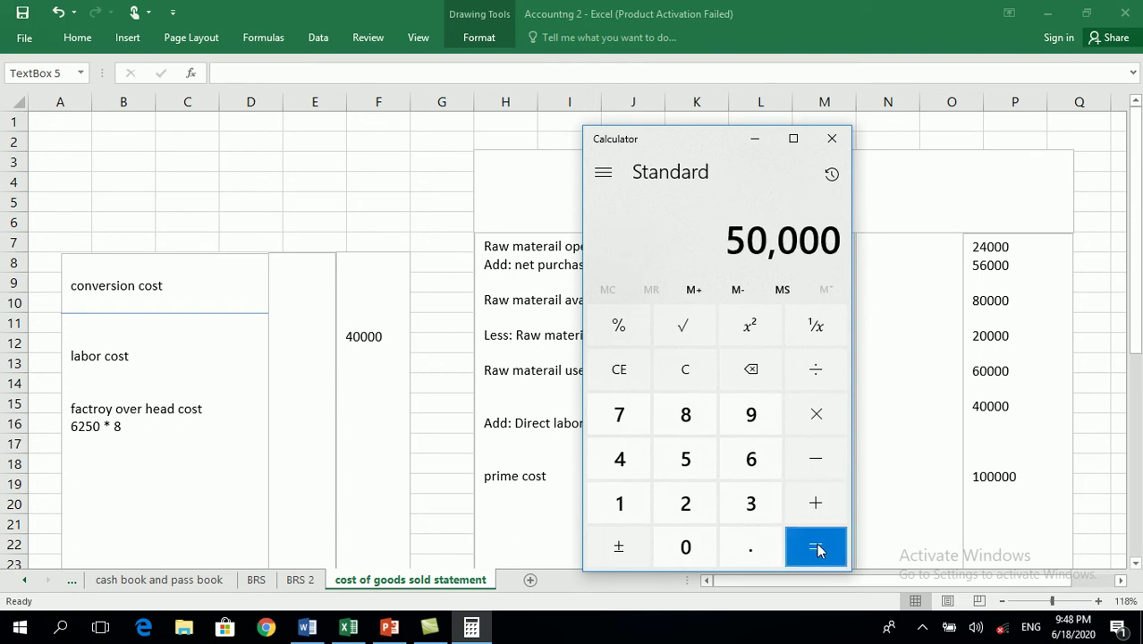
# Enter 50000 beside the factory overhead line in Excel and the total 90000 below it in the conversion cost amount column
pyautogui.click(380, 394)
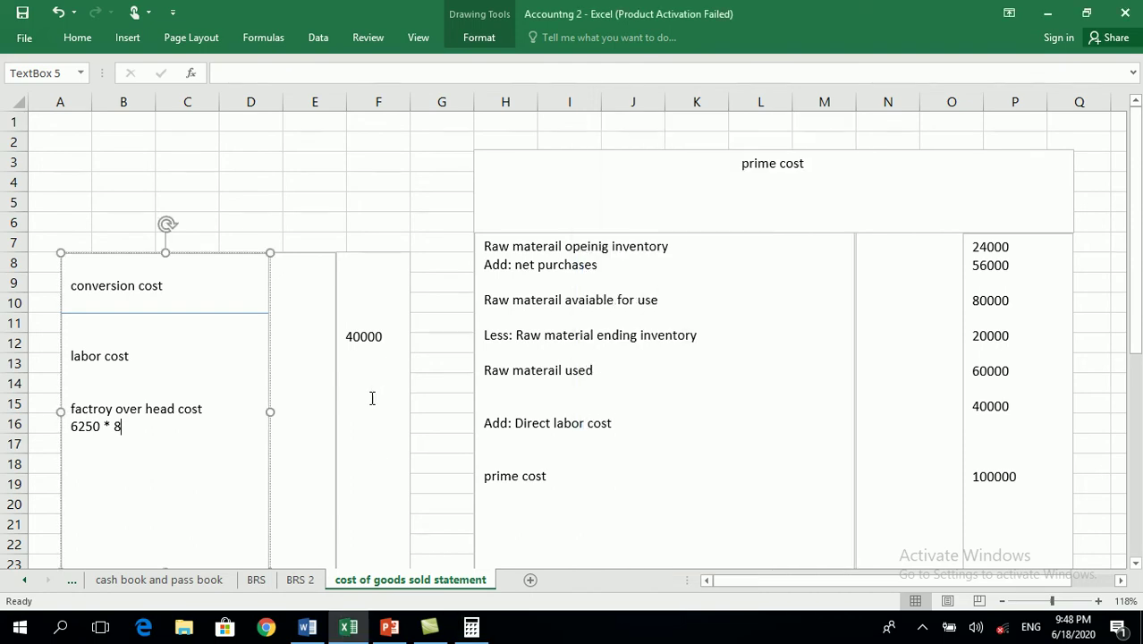
pyautogui.click(388, 337)
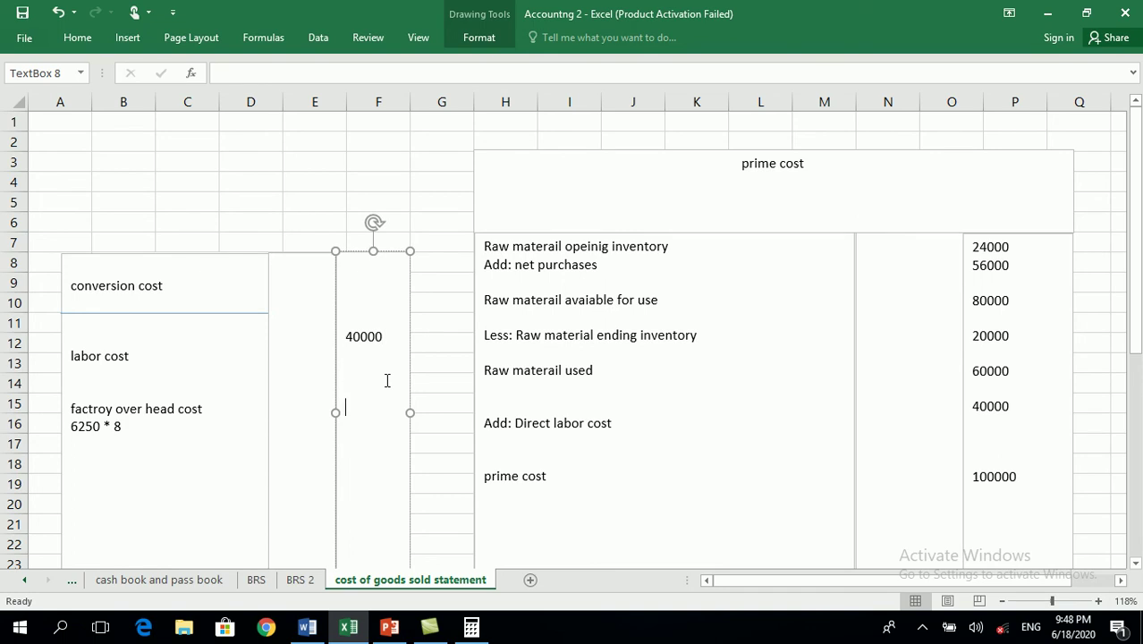
pyautogui.write('50000   ')
pyautogui.write('900000')
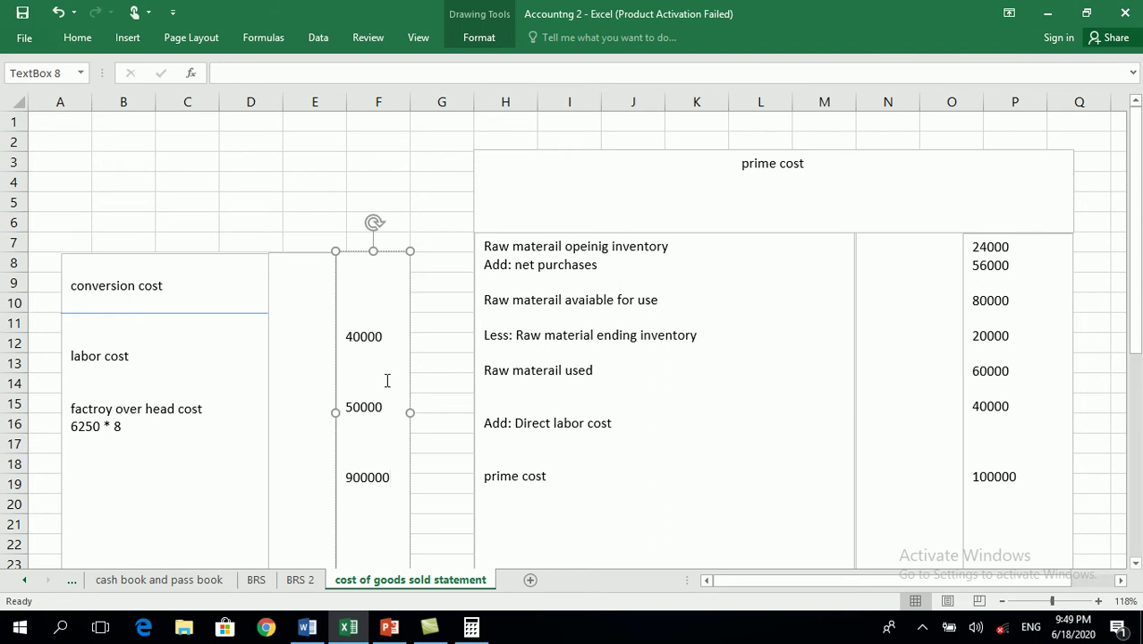
pyautogui.press('BackSpace')
# Add a "conversion cost" total label a few lines below "6250 * 8" in the conversion cost text box
pyautogui.click(228, 409)
pyautogui.press('Return')
pyautogui.press('Return')
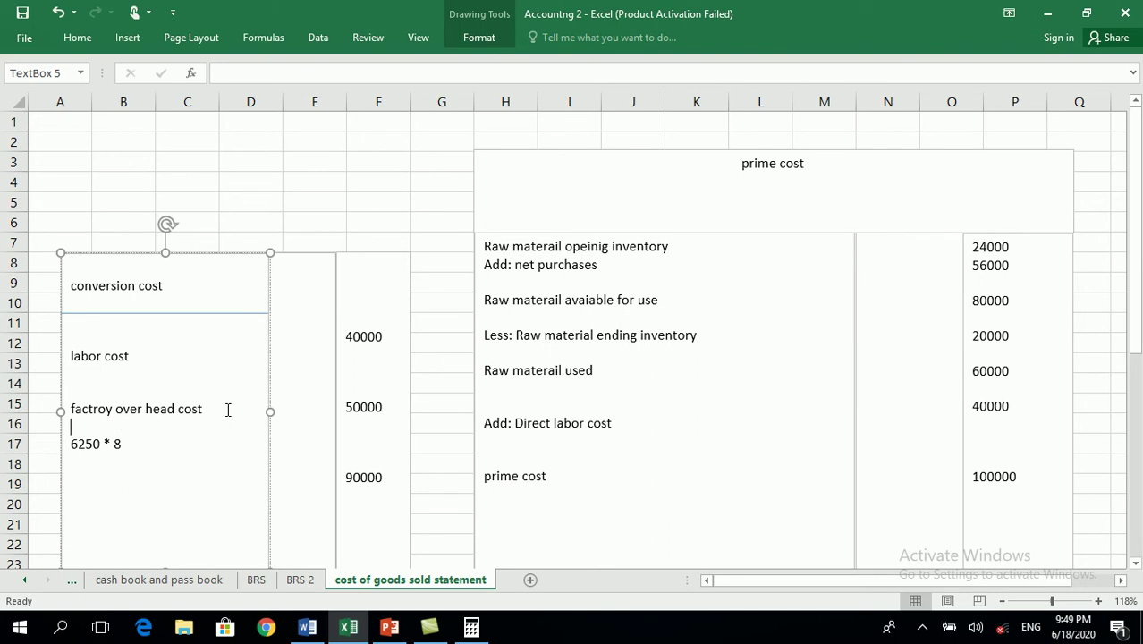
pyautogui.press('BackSpace')
pyautogui.press('BackSpace')
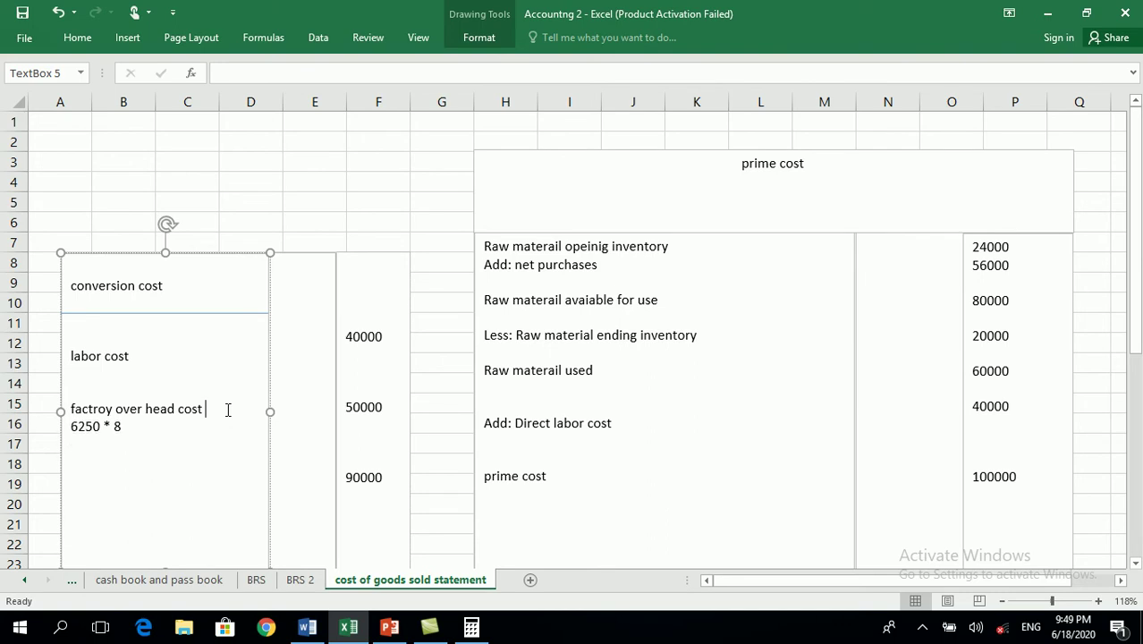
pyautogui.press('Return')
pyautogui.press('Return')
pyautogui.press('Return')
pyautogui.press('Return')
pyautogui.write('conc')
pyautogui.press('BackSpace')
pyautogui.write('be')
pyautogui.press('BackSpace')
pyautogui.press('BackSpace')
pyautogui.write('version cost')
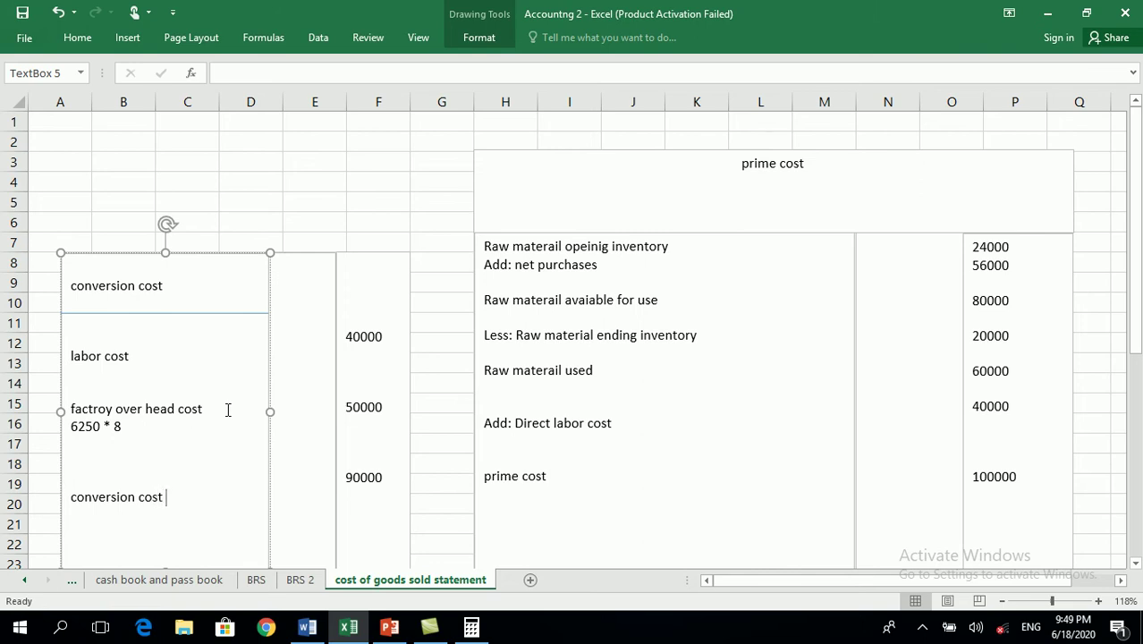
# Move the 90000 total down one line to align it with the conversion cost label
pyautogui.click(345, 475)
pyautogui.press('Return')
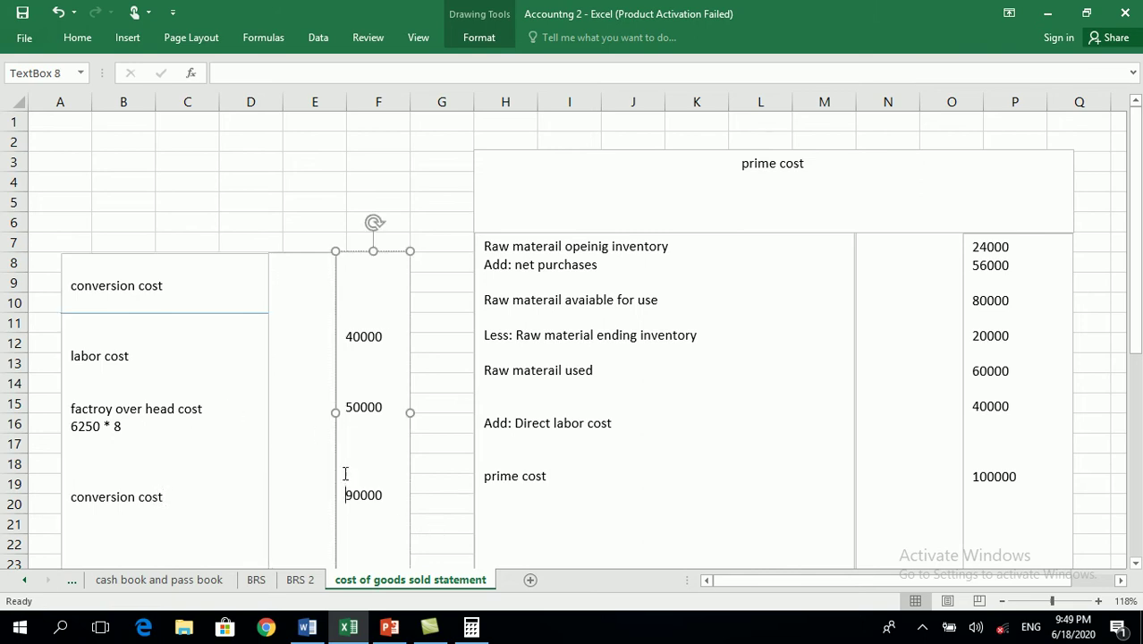
pyautogui.click(240, 525)
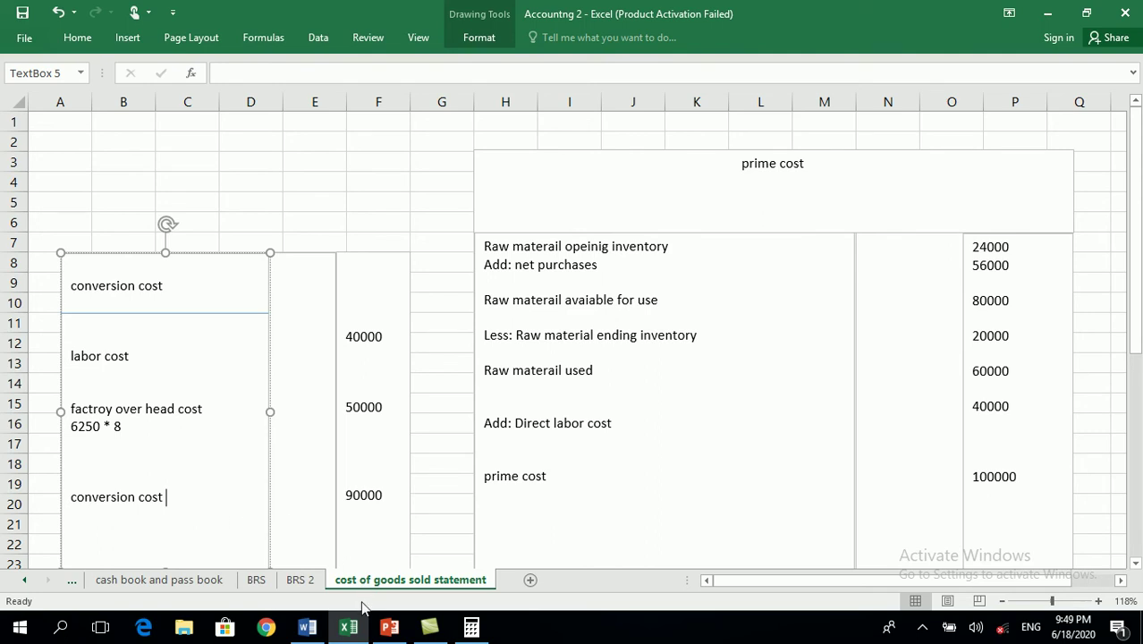
# Review the remaining requirements of the Florida company problem on the PowerPoint slide and return to Excel
pyautogui.moveTo(356, 631)
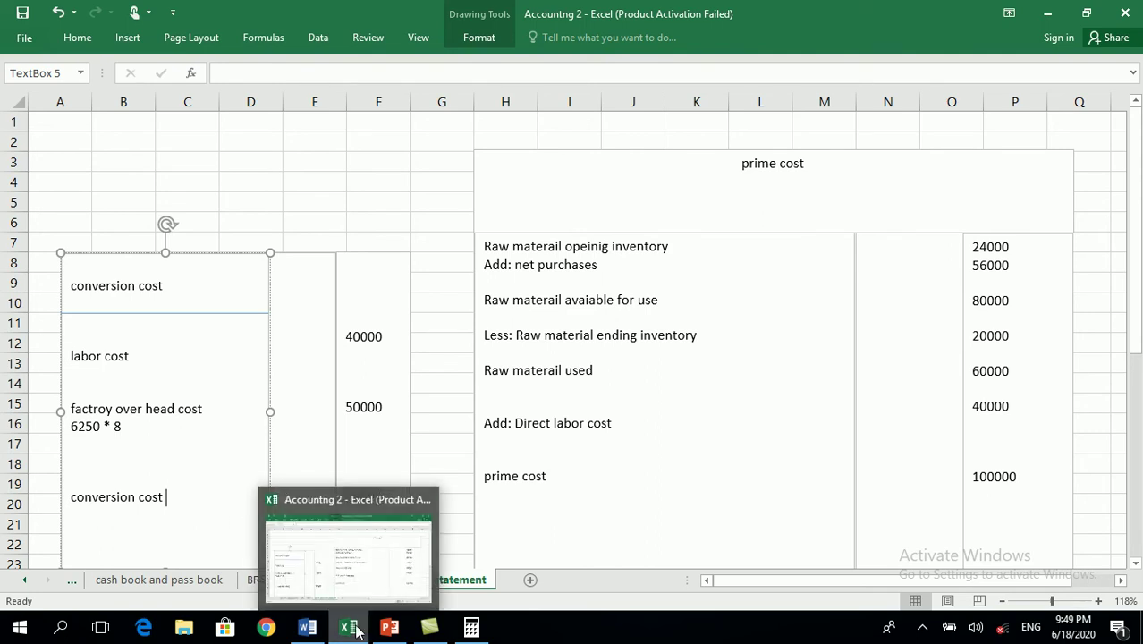
pyautogui.click(385, 630)
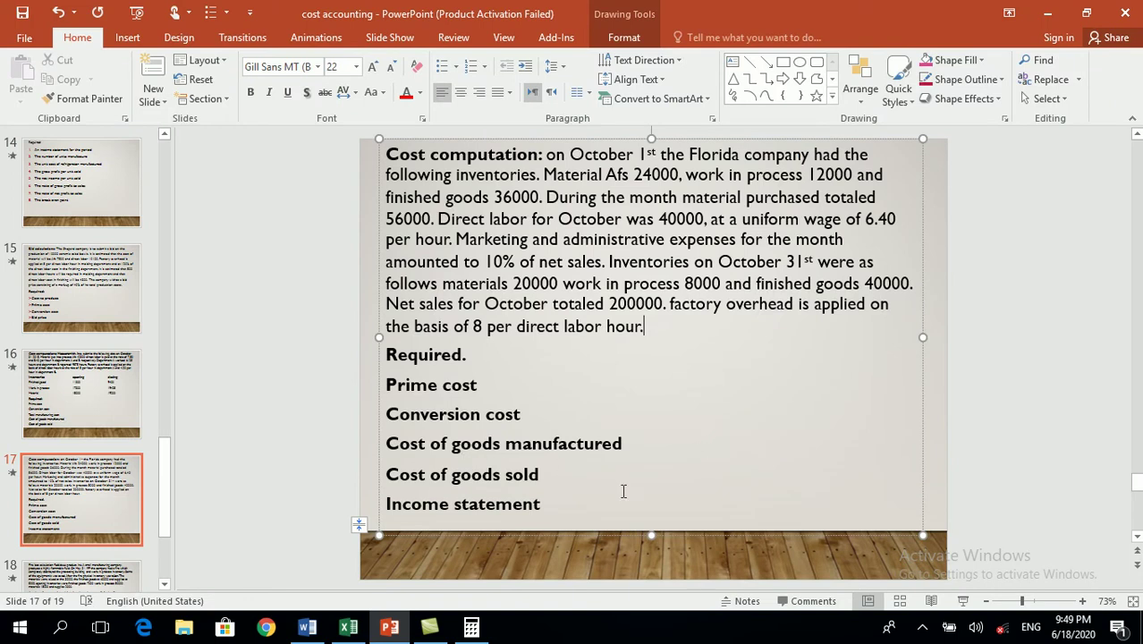
pyautogui.click(391, 630)
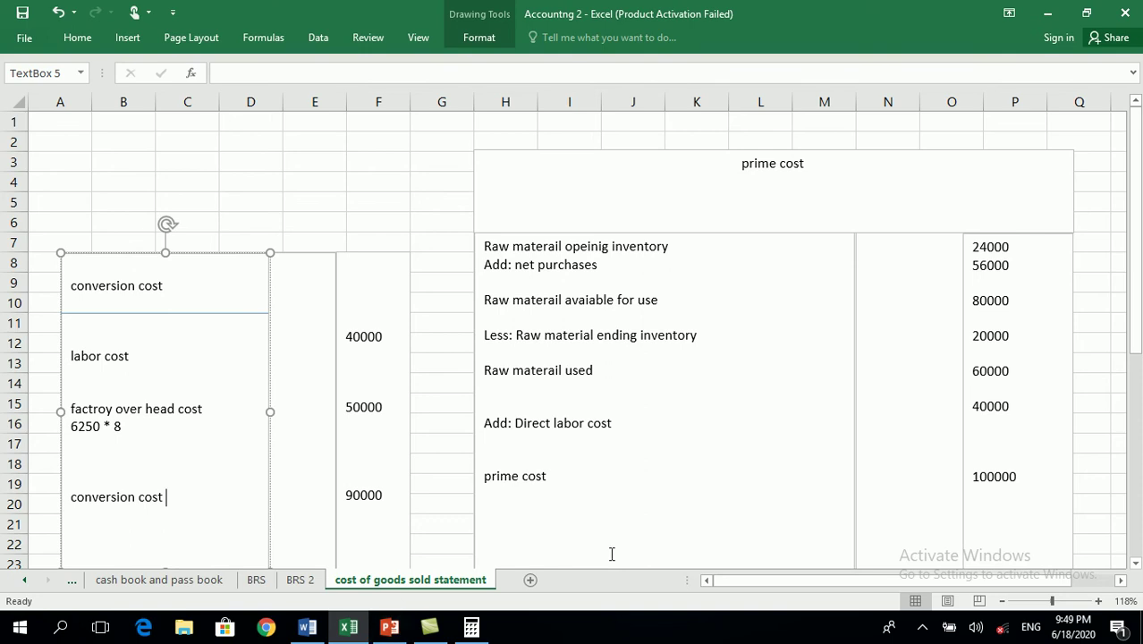
pyautogui.click(924, 631)
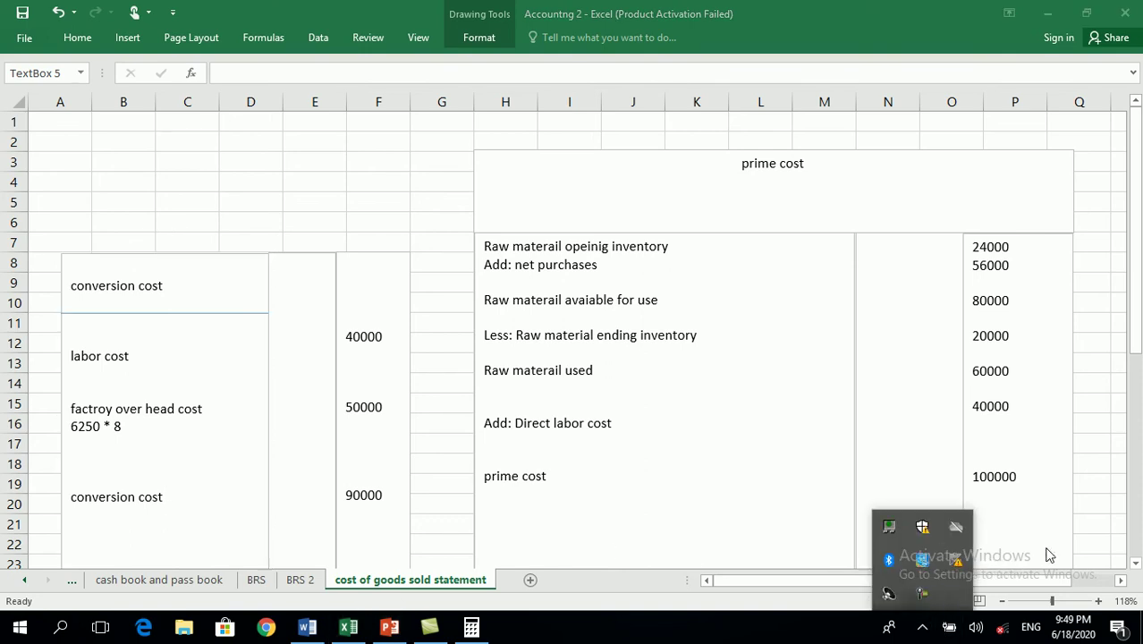
pyautogui.click(924, 596)
pyautogui.click(1067, 548)
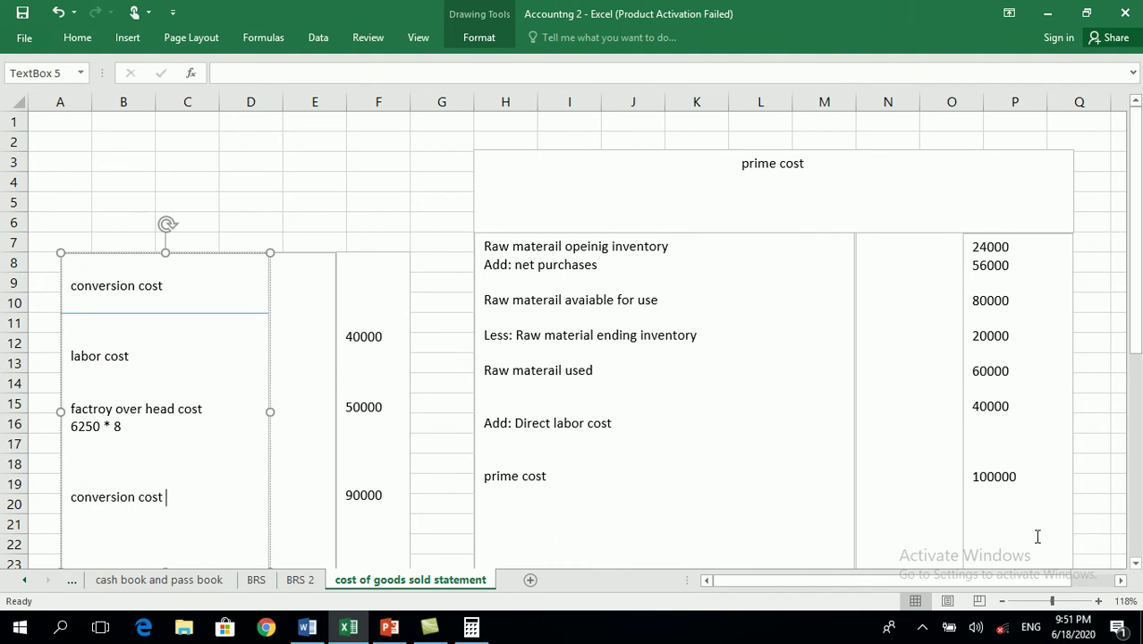
# Recheck the problem on the PowerPoint slide, then delete the lines above prime cost and their amounts, aligning 100000 with prime cost
pyautogui.click(385, 630)
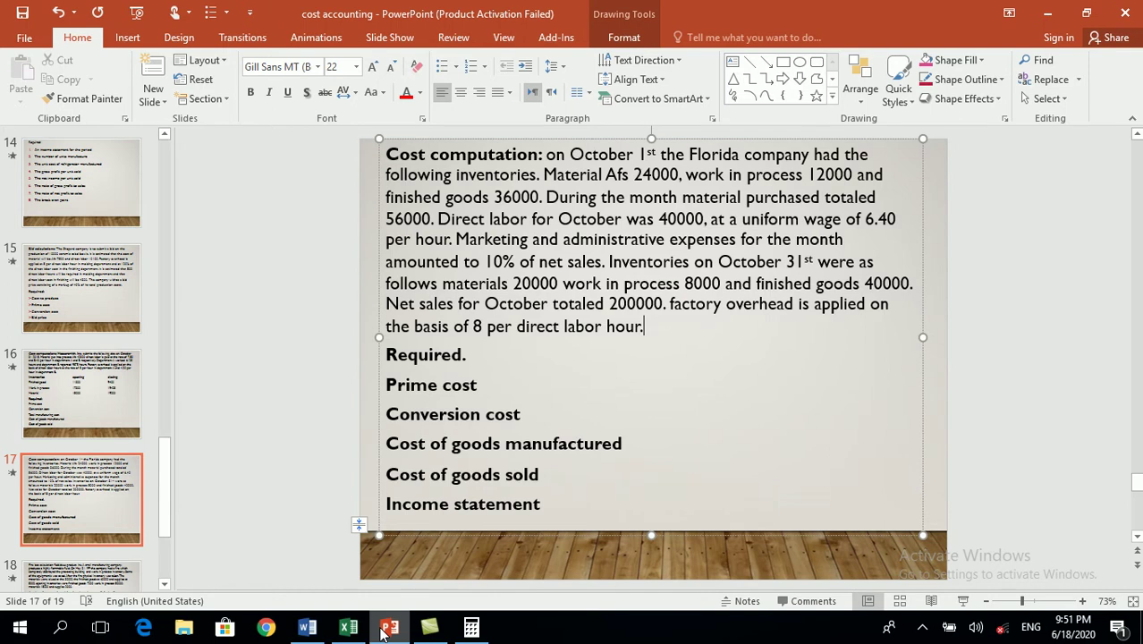
pyautogui.click(385, 629)
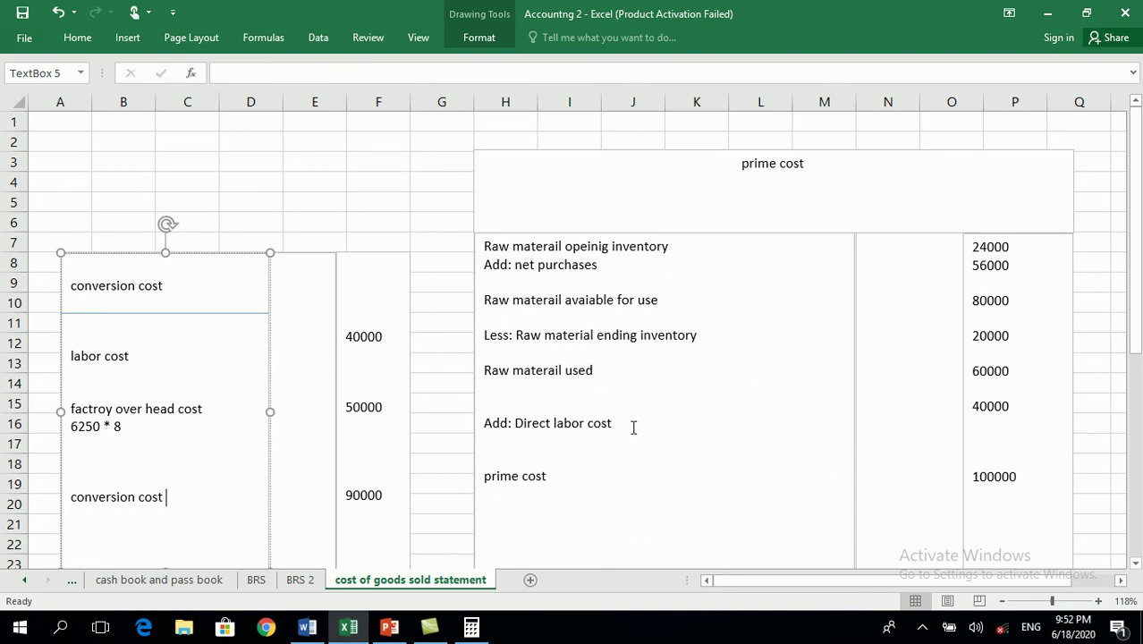
pyautogui.moveTo(622, 434); pyautogui.dragTo(488, 258)
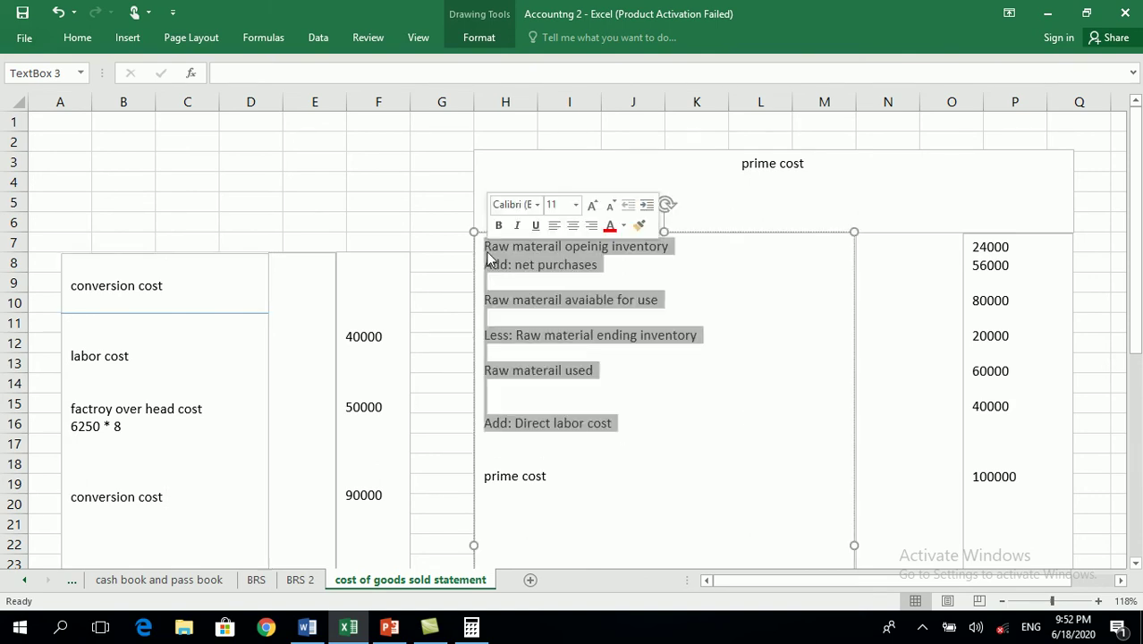
pyautogui.press('BackSpace')
pyautogui.moveTo(1024, 402); pyautogui.dragTo(981, 240)
pyautogui.press('BackSpace')
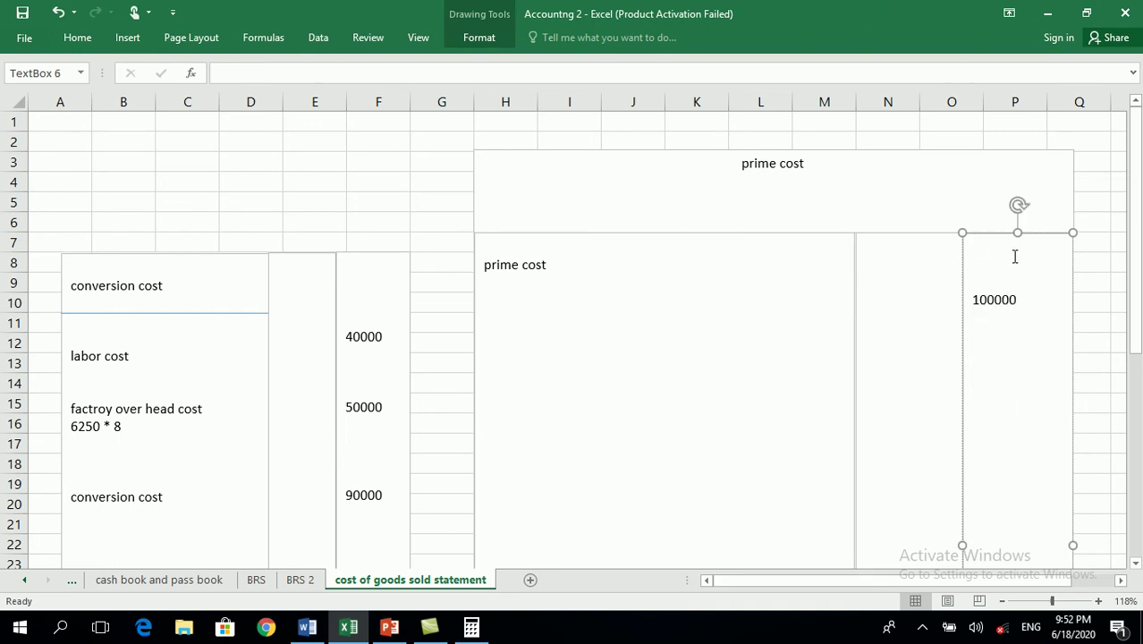
pyautogui.press('BackSpace')
pyautogui.press('BackSpace')
# Add the line "Add: factory overhead cost" below prime cost in the statement
pyautogui.click(625, 288)
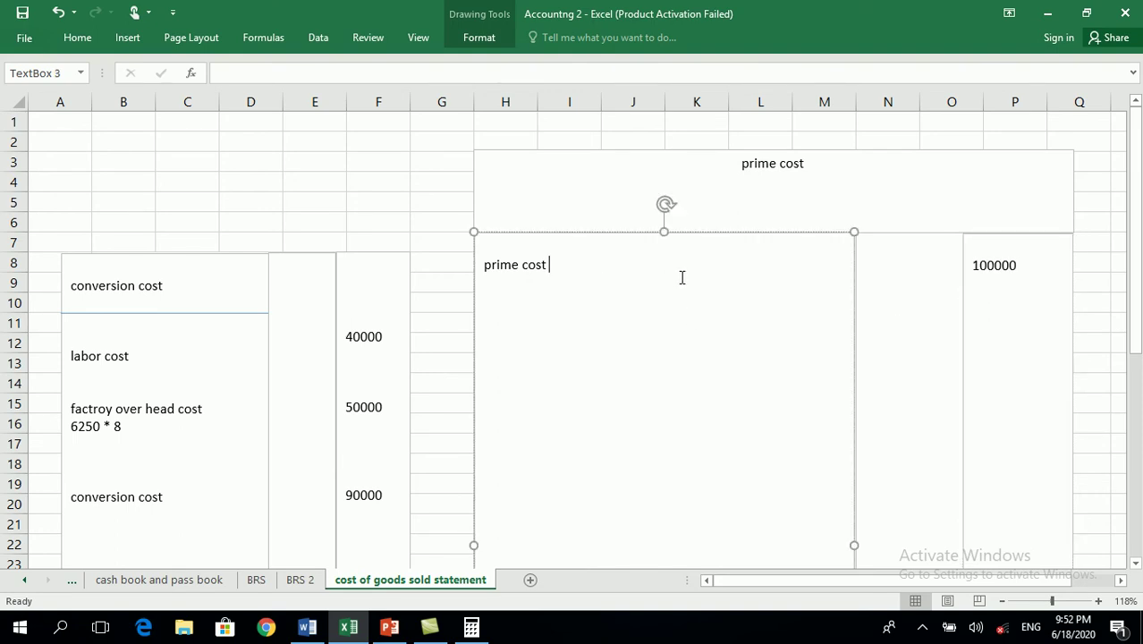
pyautogui.press('Return')
pyautogui.write('Add: factory overhead')
pyautogui.press('BackSpace')
pyautogui.press('BackSpace')
pyautogui.press('BackSpace')
pyautogui.write('ead cost')
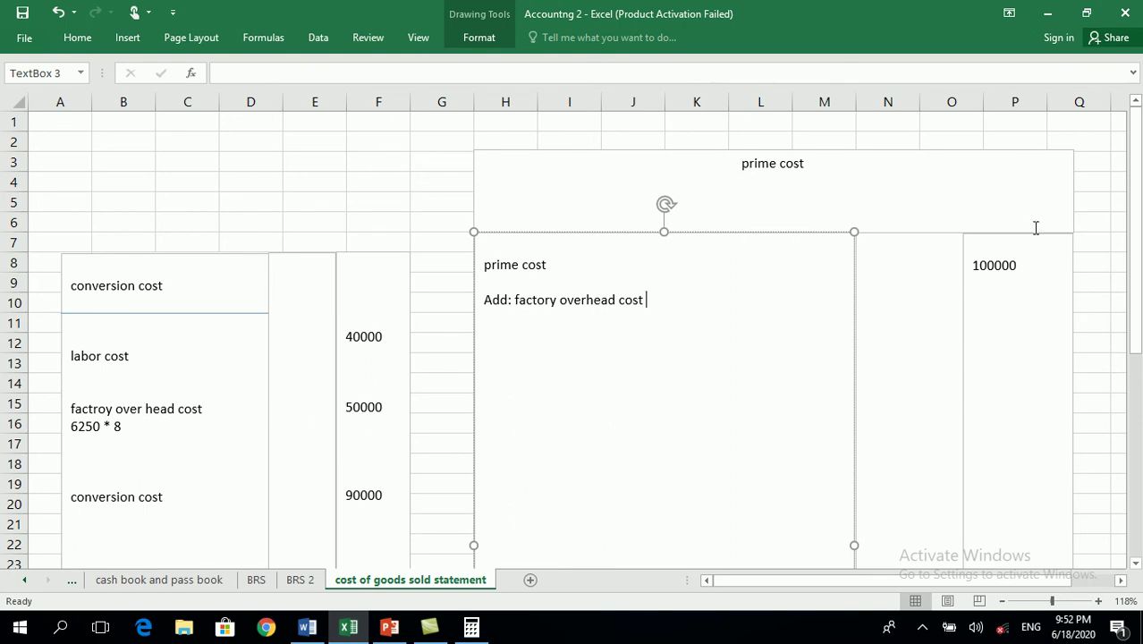
# Enter the overhead amount 50000 and the total 150000 below 100000 in the amount column
pyautogui.click(1022, 302)
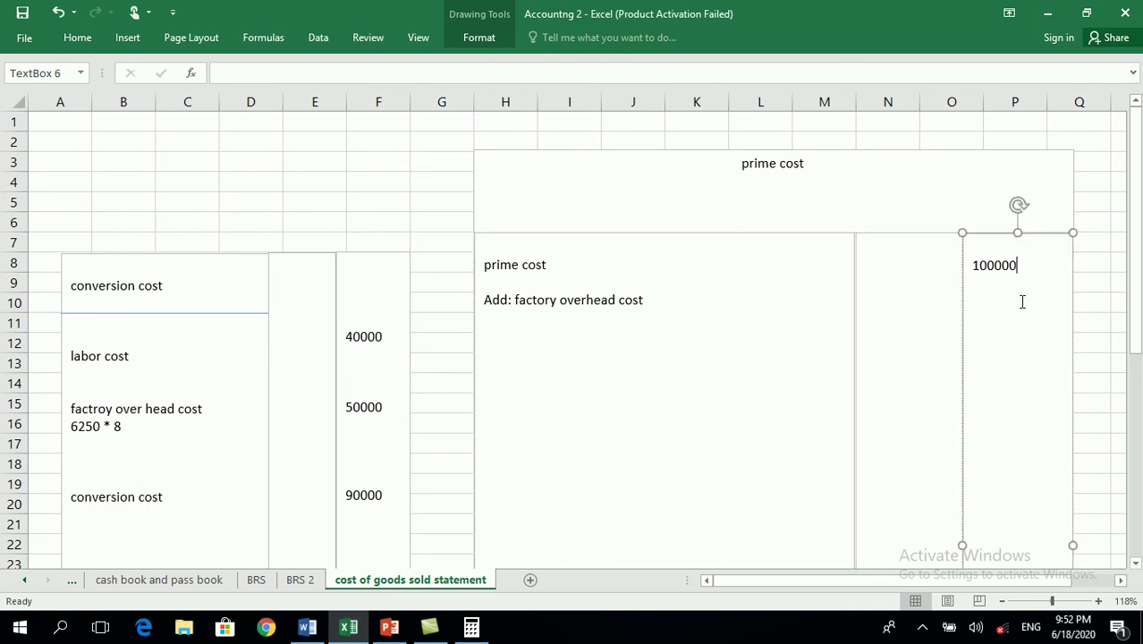
pyautogui.write('50000')
pyautogui.press('Return')
pyautogui.write('150000')
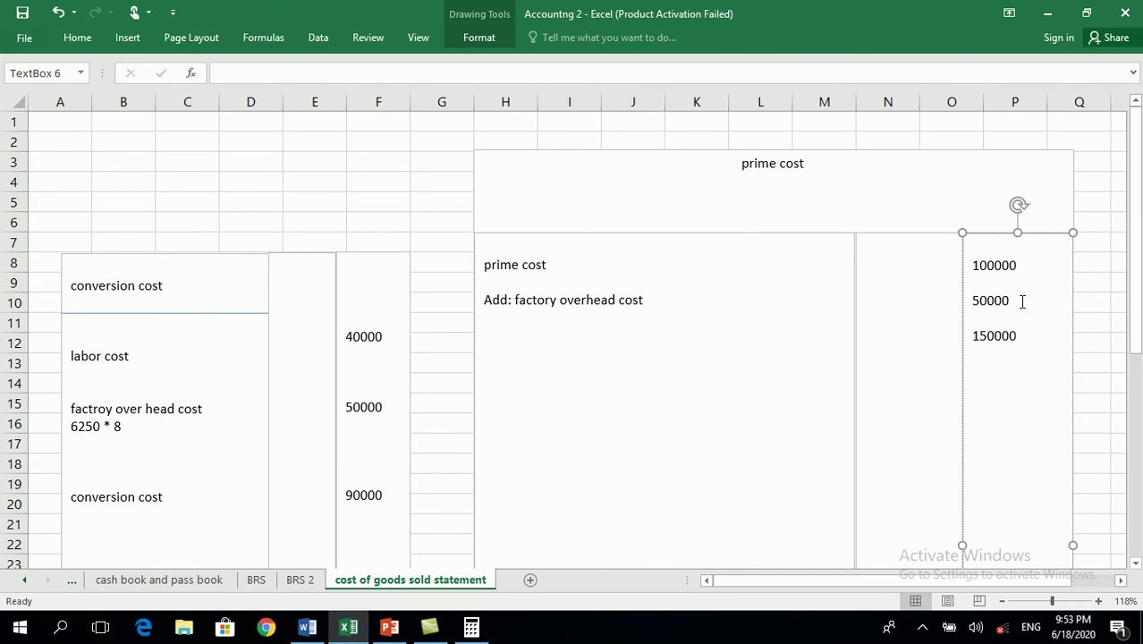
# Add the label "total manufacturing cost" below the factory overhead line and remove the extra blank line to align it with 150000
pyautogui.click(659, 301)
pyautogui.press('Return')
pyautogui.press('Return')
pyautogui.press('Return')
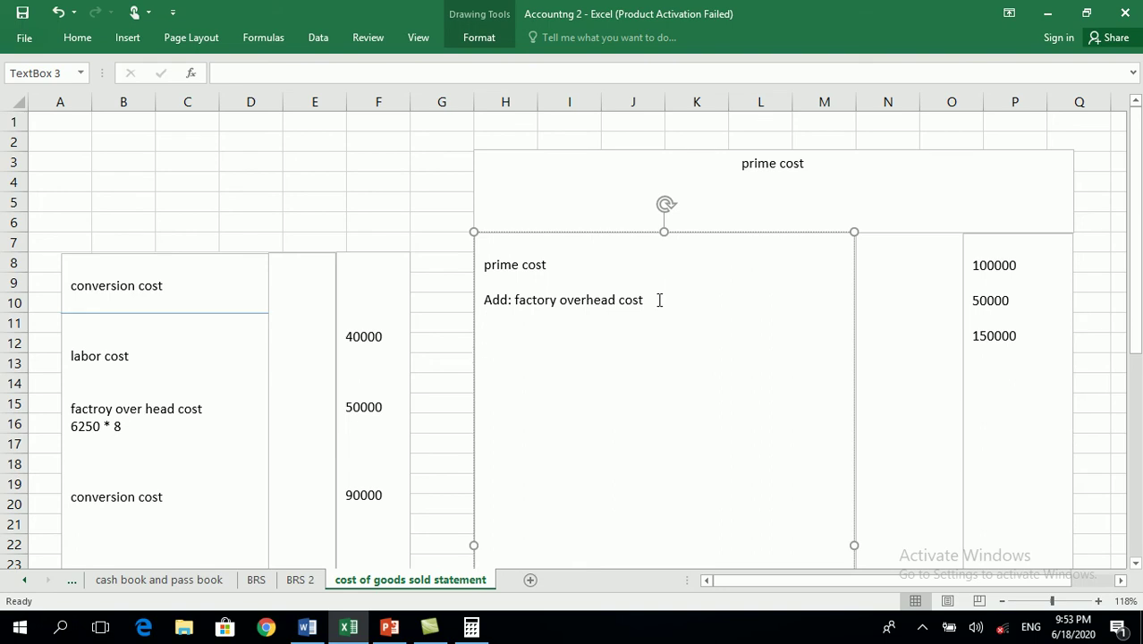
pyautogui.press('BackSpace')
pyautogui.write('tora')
pyautogui.press('BackSpace')
pyautogui.write('total manufacturing')
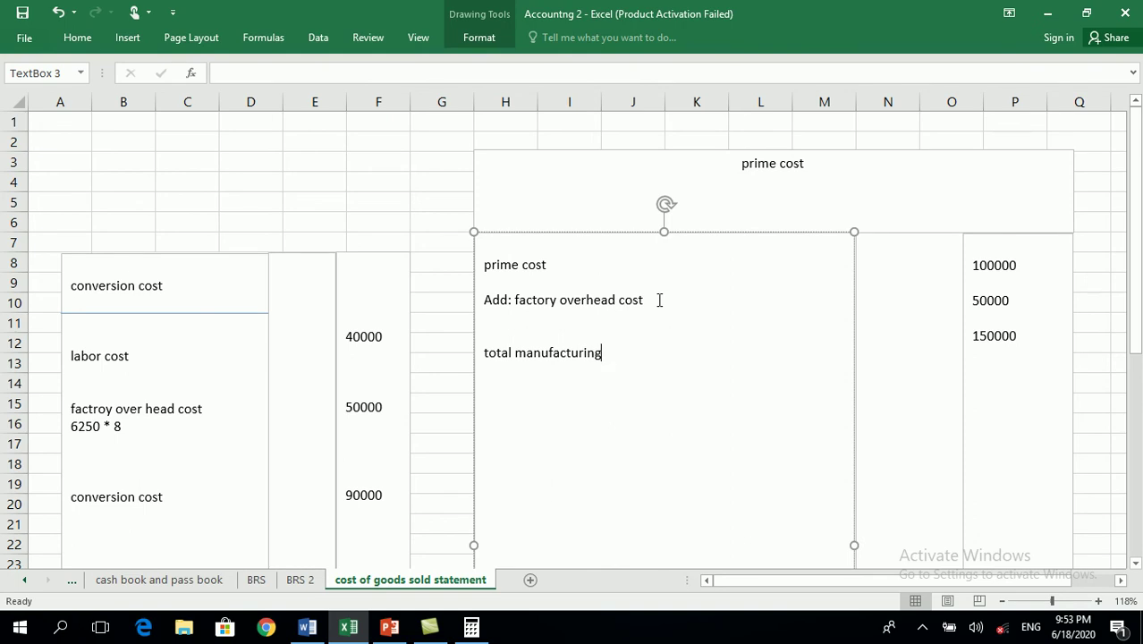
pyautogui.write(' oost')
pyautogui.click(583, 313)
pyautogui.press('BackSpace')
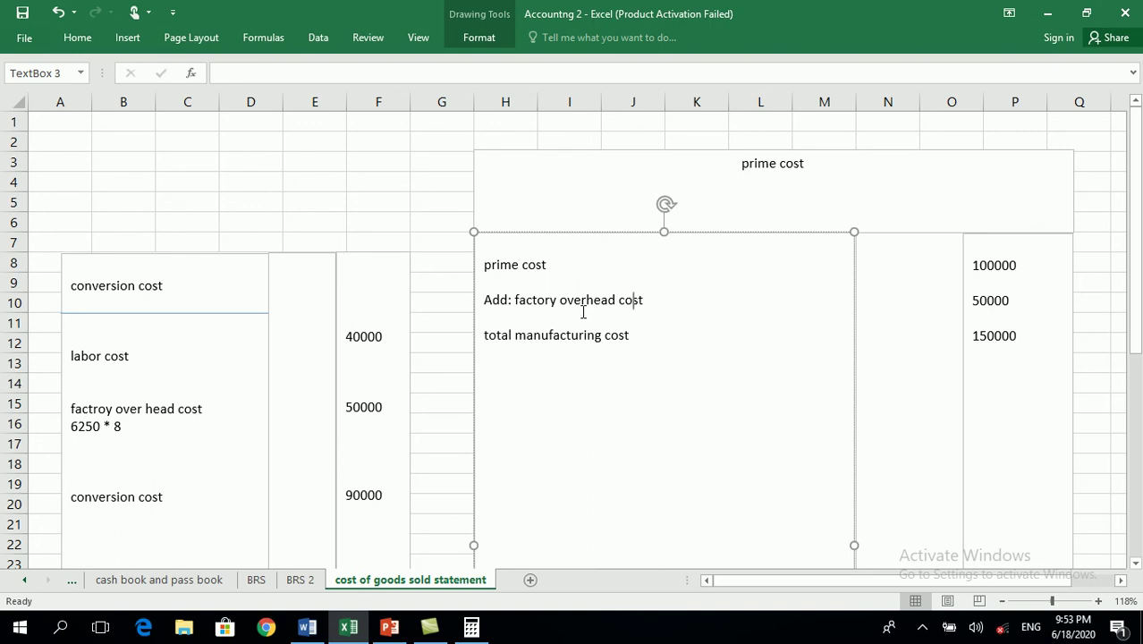
# Add the line "Add: work in process opening inventroy" below total manufacturing cost
pyautogui.click(650, 347)
pyautogui.press('Return')
pyautogui.press('Return')
pyautogui.write('Add: work in process on')
pyautogui.press('BackSpace')
pyautogui.write('pein')
pyautogui.press('BackSpace')
pyautogui.press('BackSpace')
pyautogui.write('ning inver')
pyautogui.write('troy')
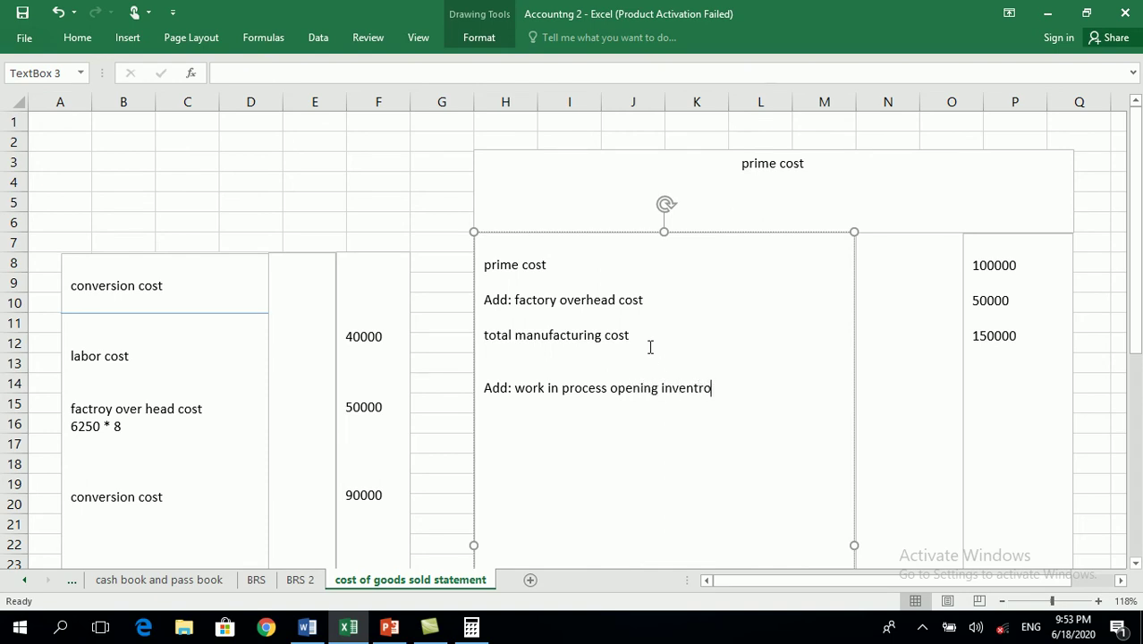
# Check the opening work in process on the PowerPoint slide and enter 12000 and the total 162000 in the Excel amount column
pyautogui.click(387, 630)
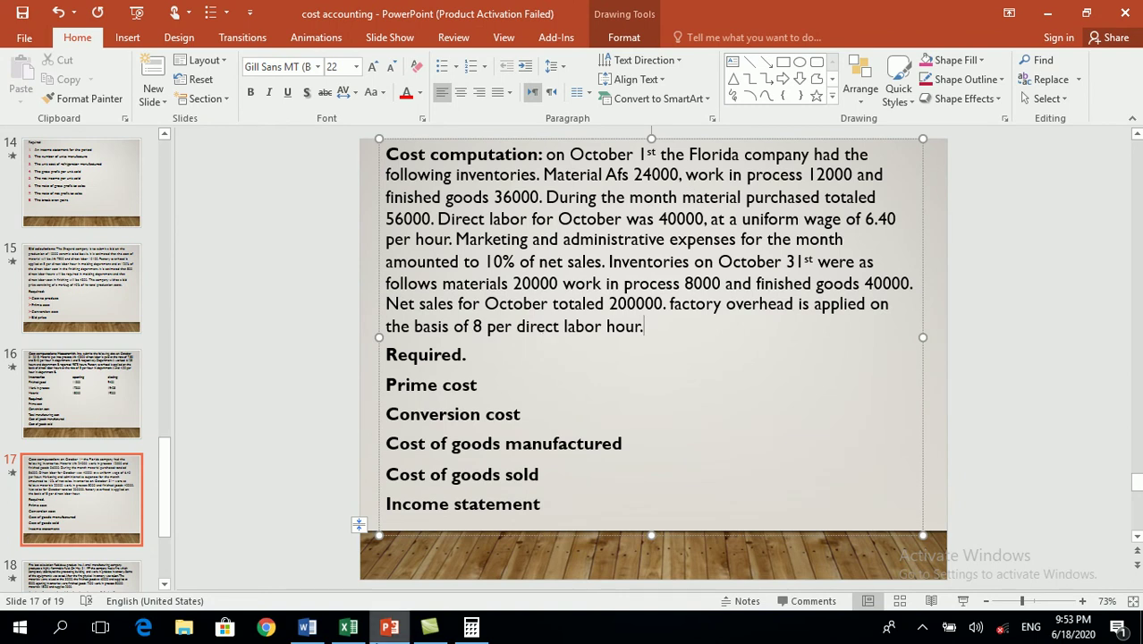
pyautogui.click(392, 626)
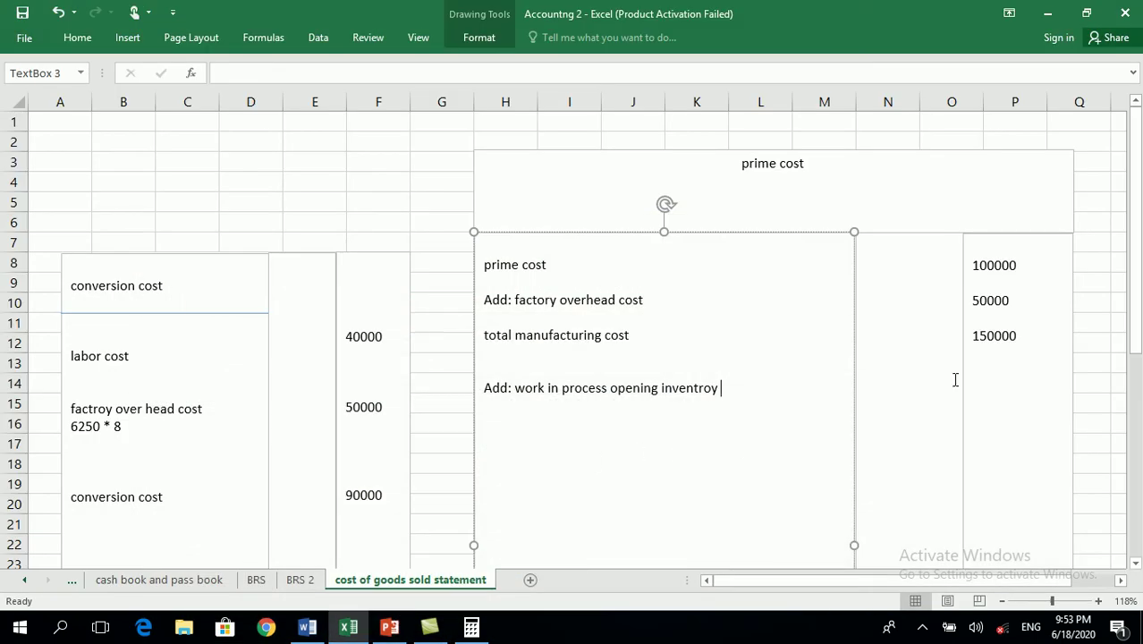
pyautogui.click(1035, 369)
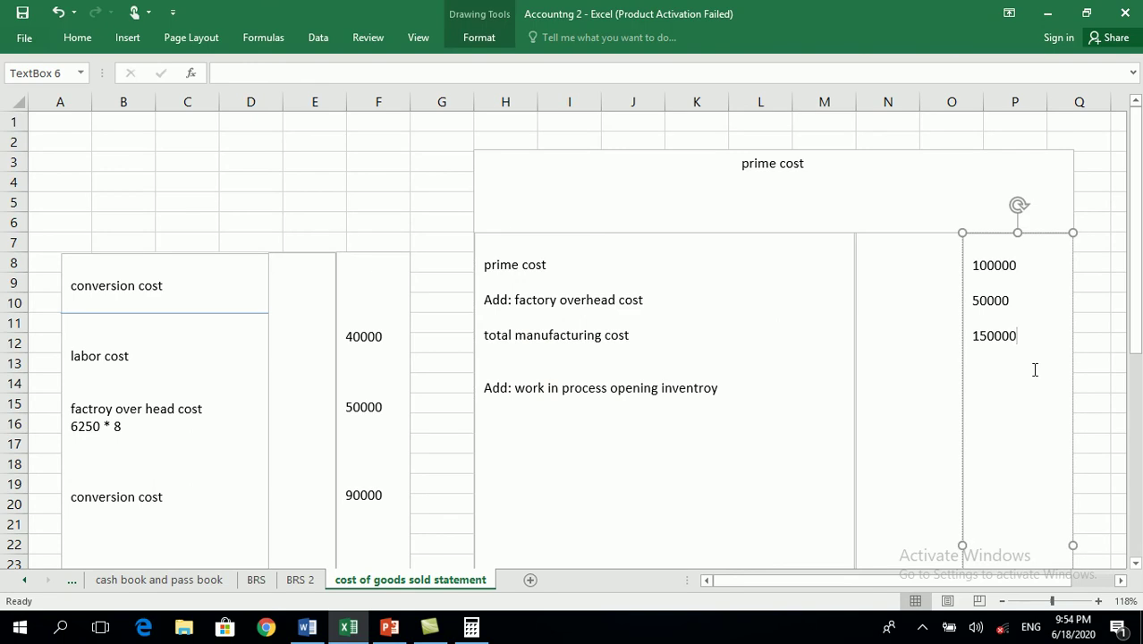
pyautogui.press('Return')
pyautogui.write('2')
pyautogui.press('BackSpace')
pyautogui.write('12000   162000')
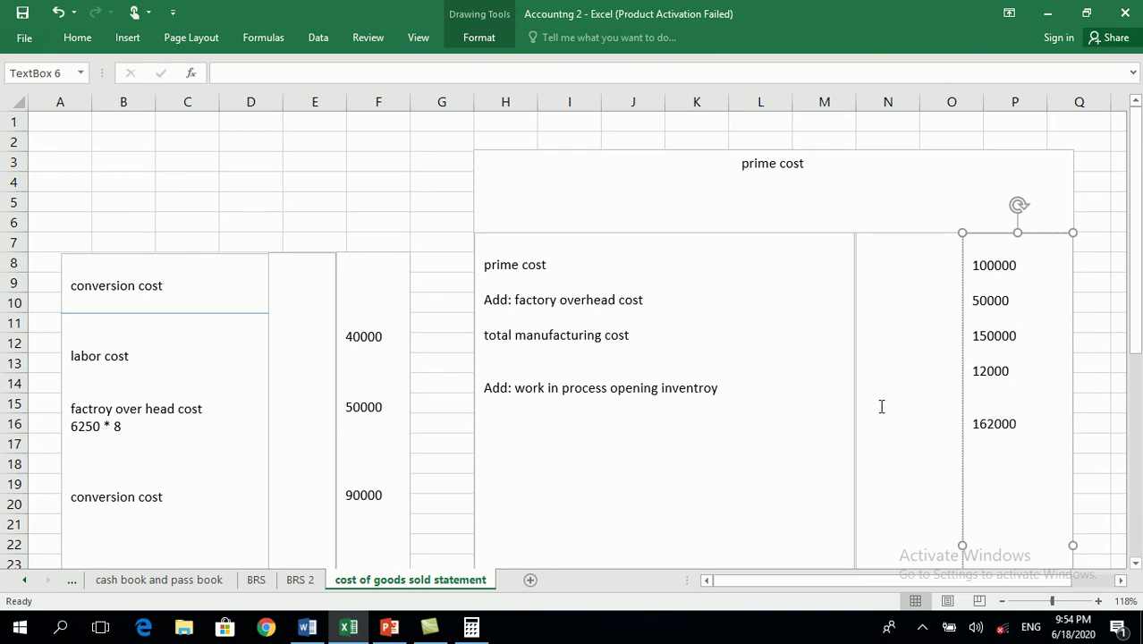
# Add the label "cost of goods to be manufactured" below the work in process opening inventory line
pyautogui.click(781, 409)
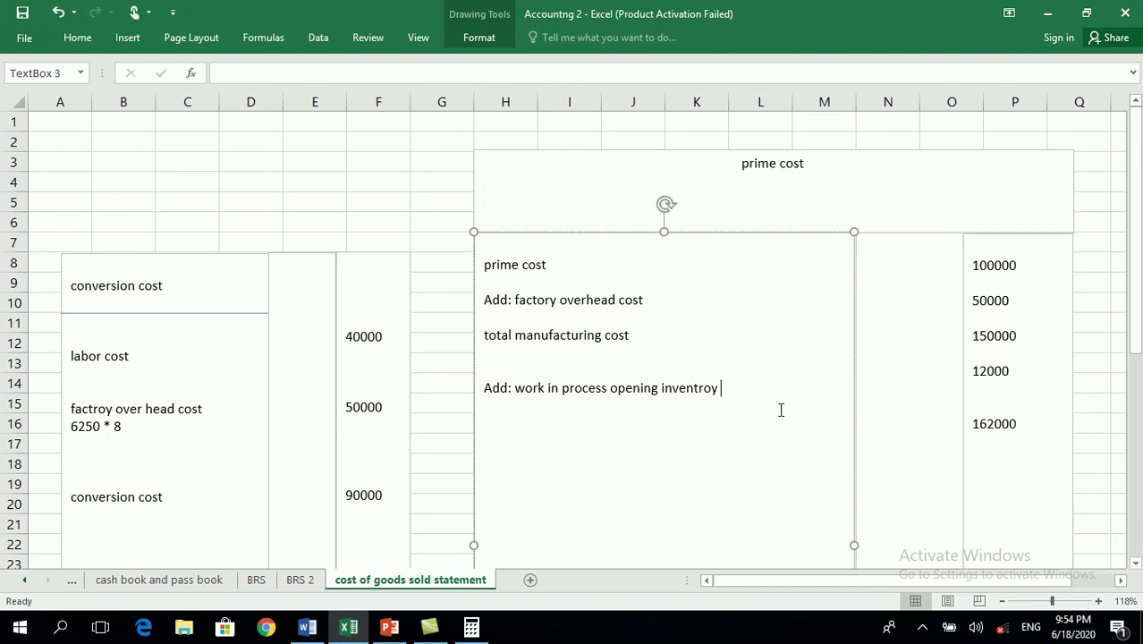
pyautogui.press('Return')
pyautogui.press('Return')
pyautogui.press('BackSpace')
pyautogui.write('cost of goog')
pyautogui.press('BackSpace')
pyautogui.write('ds to be manuf')
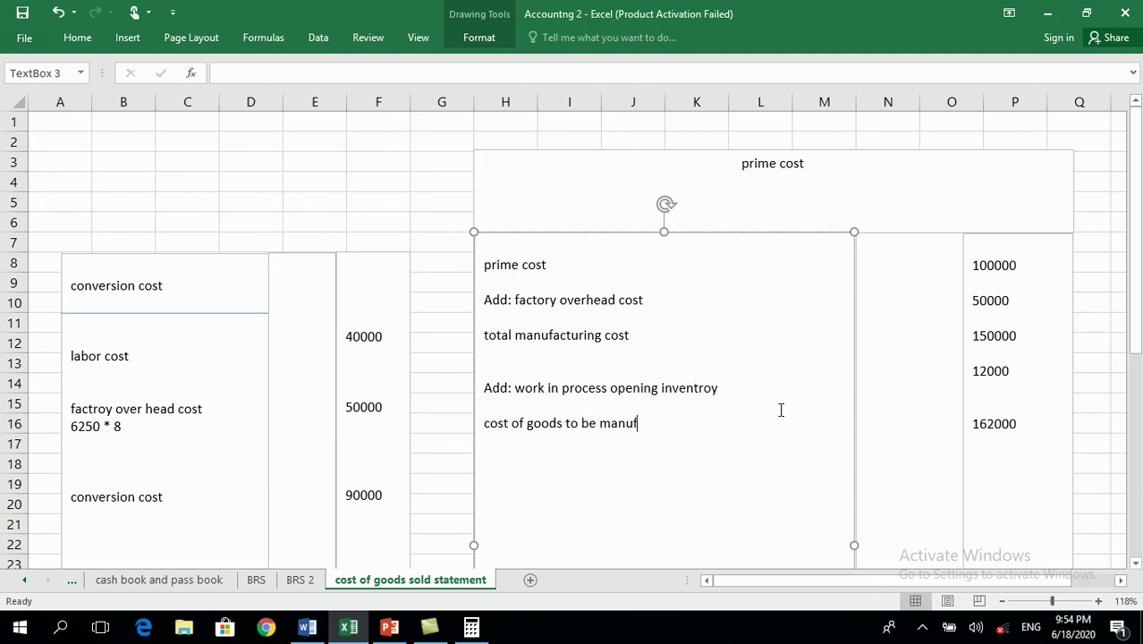
pyautogui.write('actrured')
pyautogui.press('BackSpace')
pyautogui.press('BackSpace')
pyautogui.press('BackSpace')
pyautogui.press('BackSpace')
pyautogui.press('BackSpace')
pyautogui.write('ure')
# Add the line "Less: work in process ending inventory" below cost of goods to be manufactured
pyautogui.press('Return')
pyautogui.press('Return')
pyautogui.press('BackSpace')
pyautogui.write('Less: work')
pyautogui.press('BackSpace')
pyautogui.press('BackSpace')
pyautogui.write('rk i')
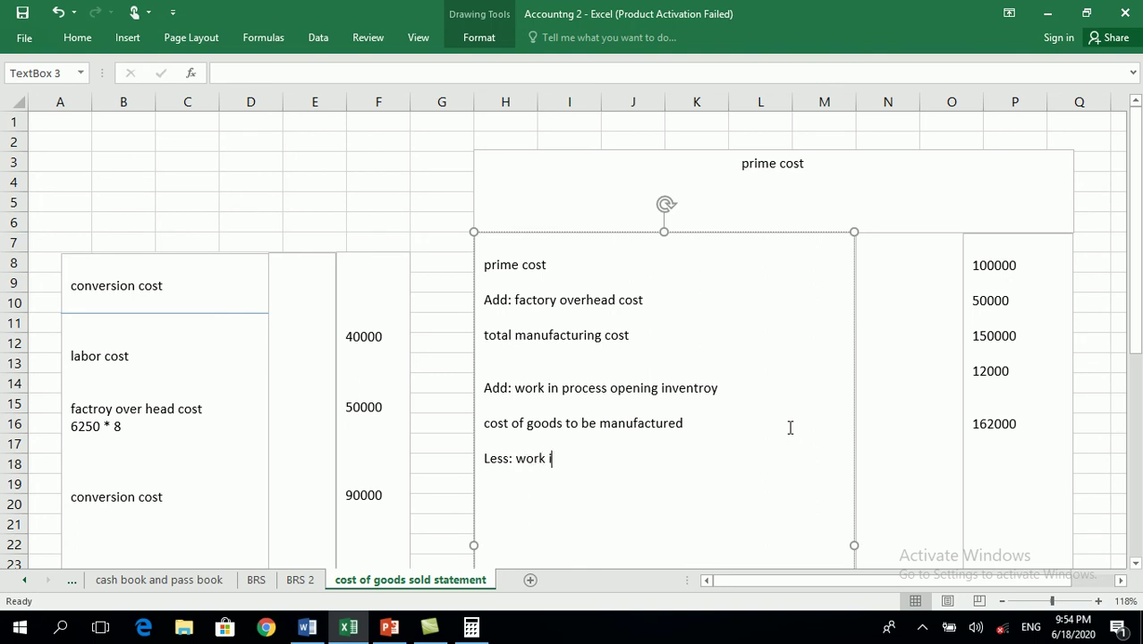
pyautogui.write('n process ending inven')
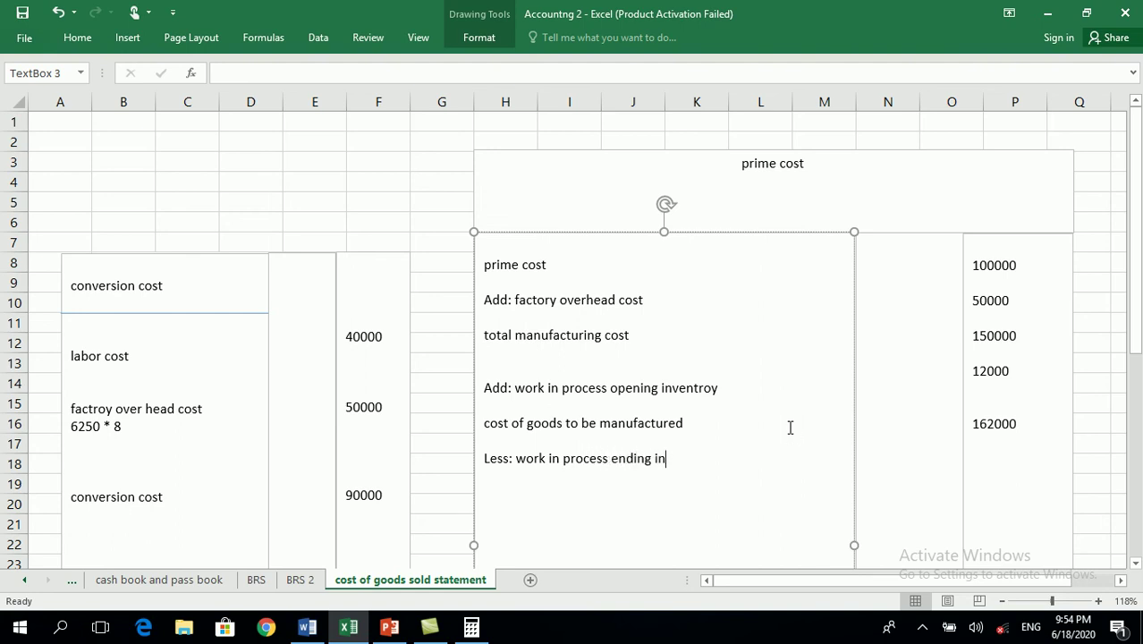
pyautogui.write('tro')
pyautogui.press('BackSpace')
pyautogui.press('BackSpace')
pyautogui.write('ory')
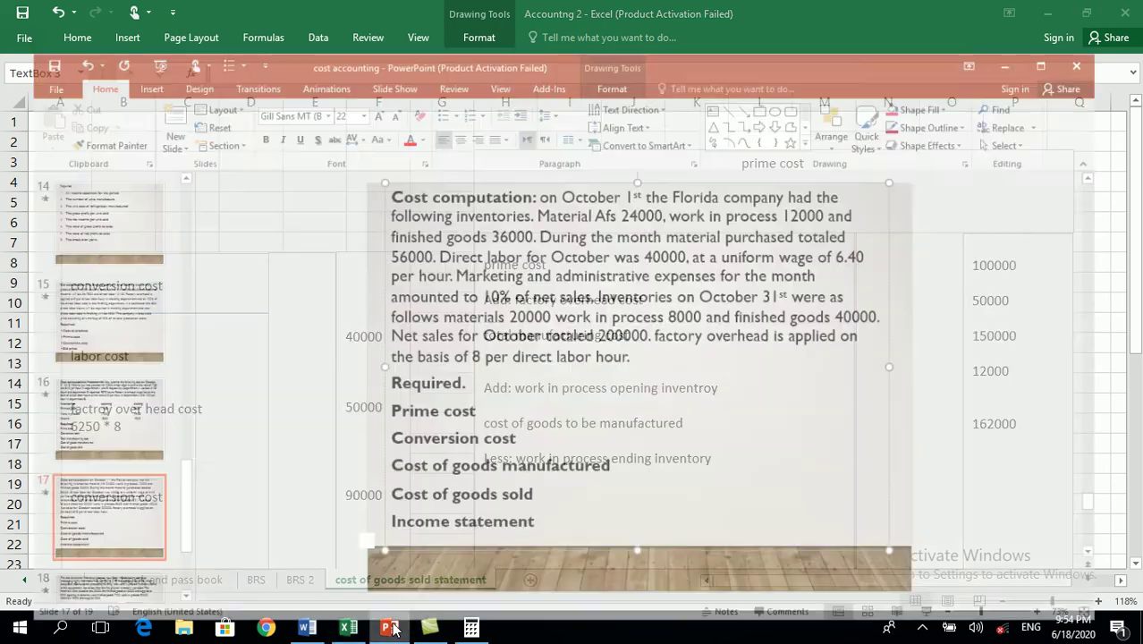
# Check the ending work in process on the PowerPoint slide and enter 8000 and the result 154000 in the Excel amount column
pyautogui.click(392, 628)
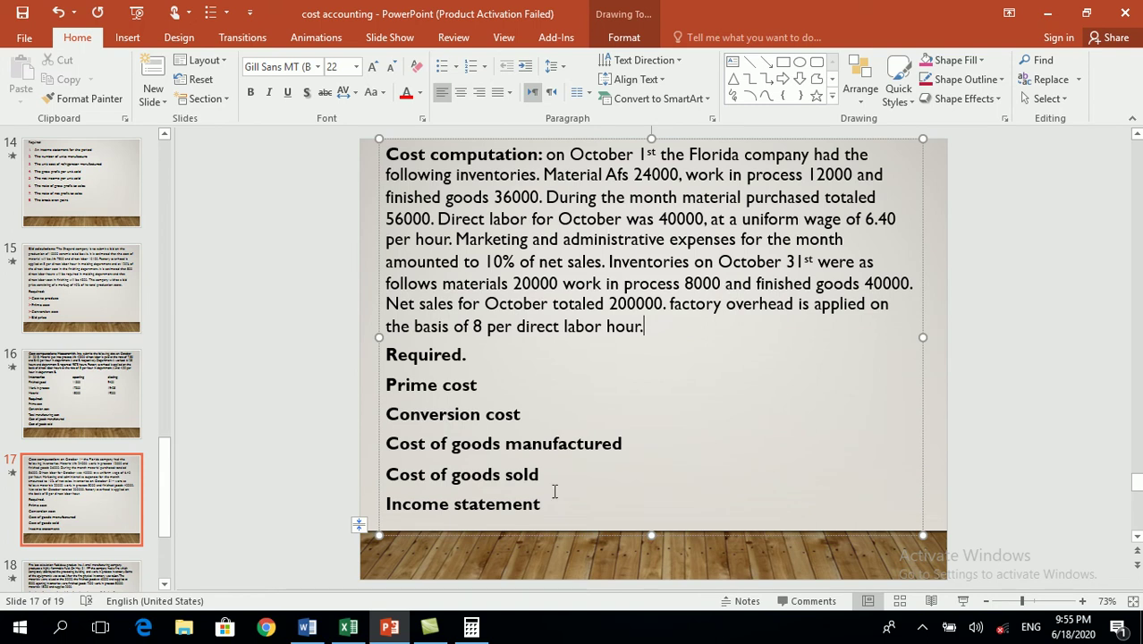
pyautogui.moveTo(353, 626)
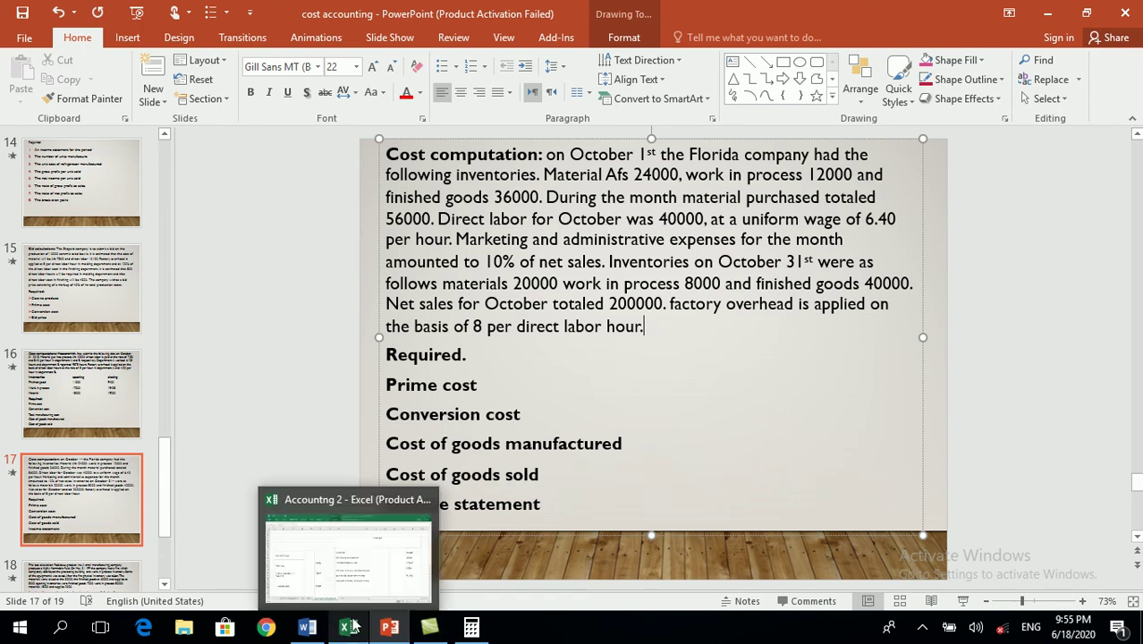
pyautogui.click(349, 626)
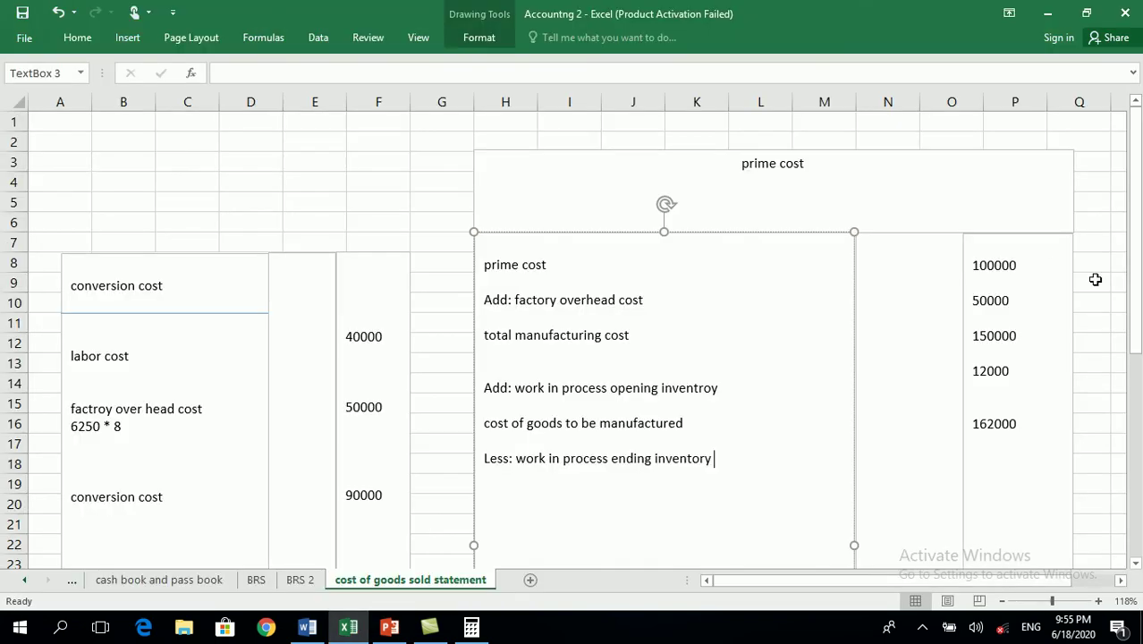
pyautogui.click(1036, 428)
pyautogui.press('Return')
pyautogui.write('8000')
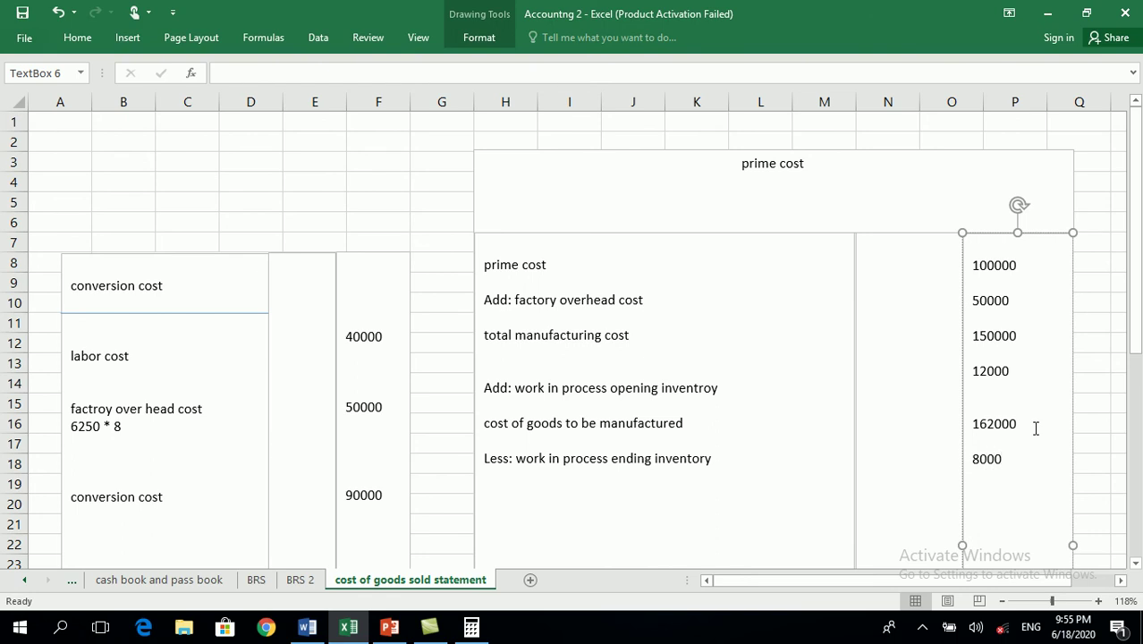
pyautogui.write('0')
pyautogui.press('BackSpace')
pyautogui.press('Return')
pyautogui.write('154000')
# Add the label "cost of goods manufactured" below the work in process ending inventory line
pyautogui.click(756, 456)
pyautogui.press('Return')
pyautogui.press('Return')
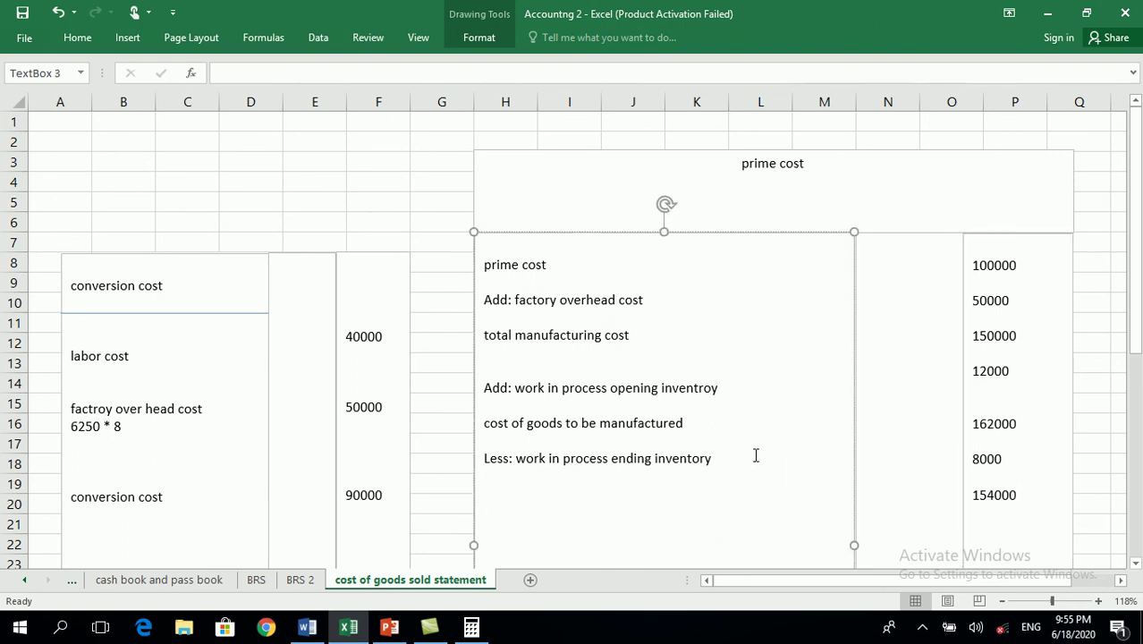
pyautogui.write('oost of goods')
pyautogui.write('manufactured')
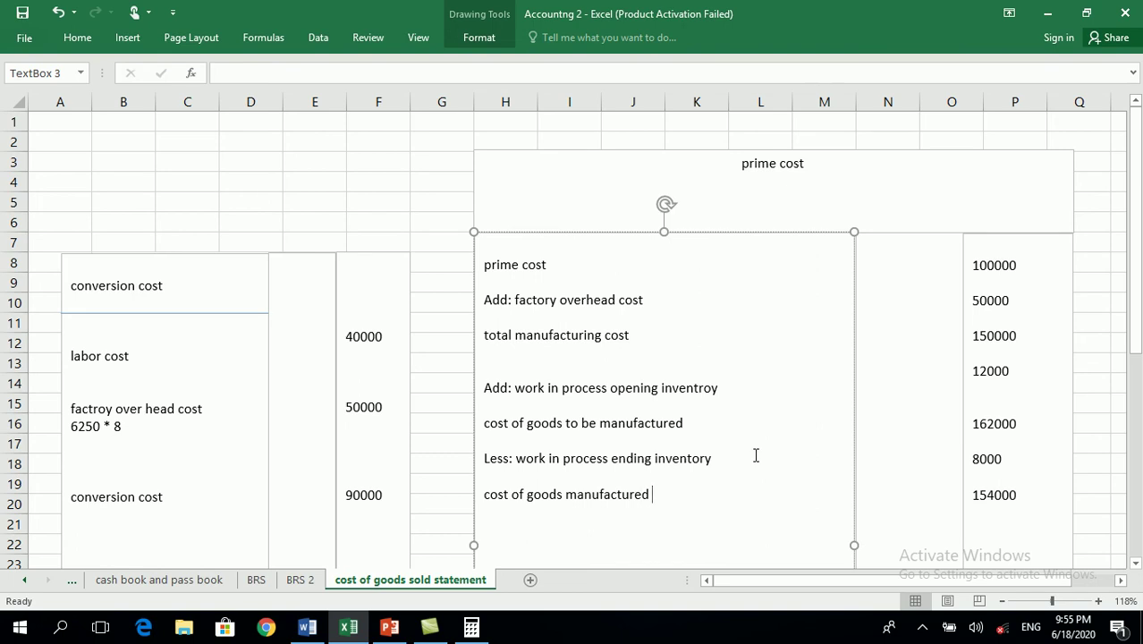
# Clear the heading and all line labels from the conversion cost text box in Excel
pyautogui.click(389, 627)
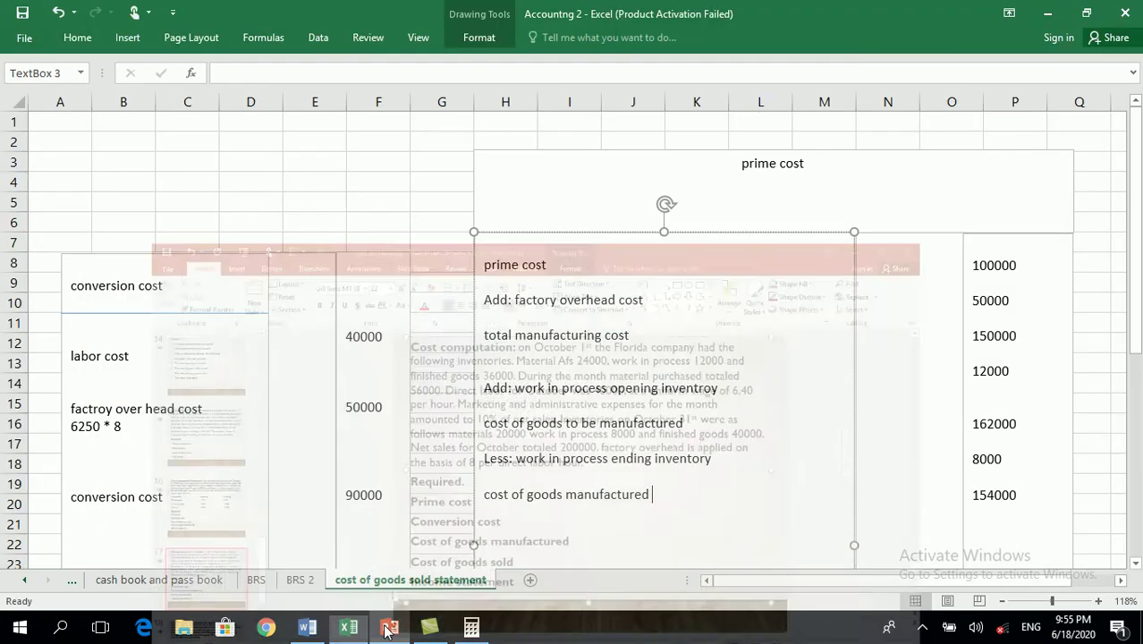
pyautogui.click(348, 627)
pyautogui.moveTo(228, 515); pyautogui.dragTo(93, 353)
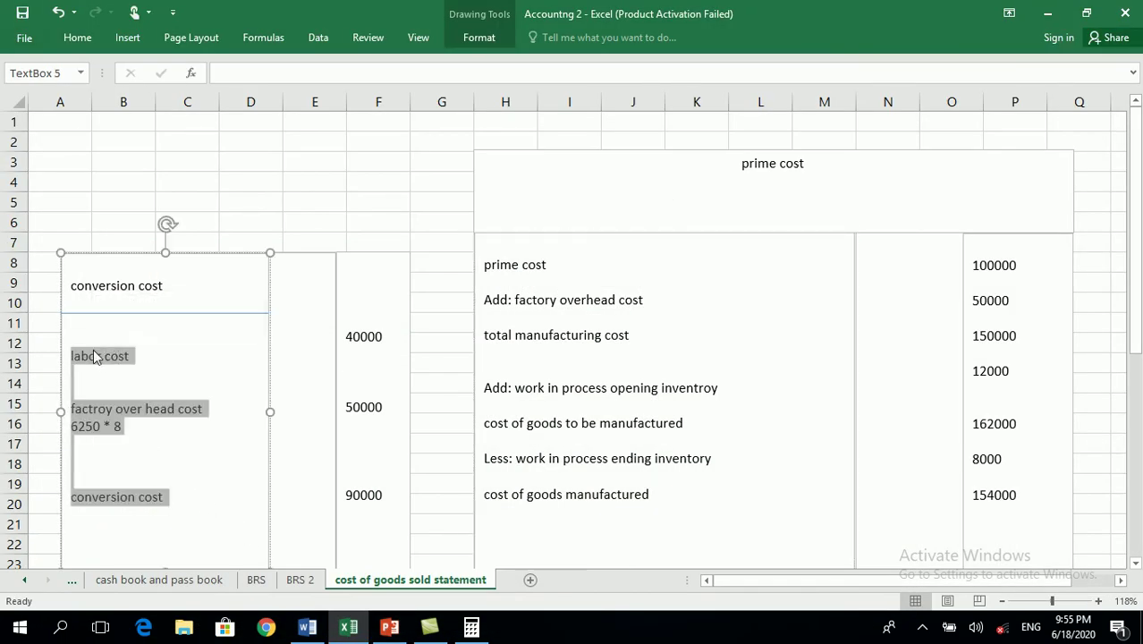
pyautogui.press('BackSpace')
pyautogui.moveTo(164, 285); pyautogui.dragTo(77, 293)
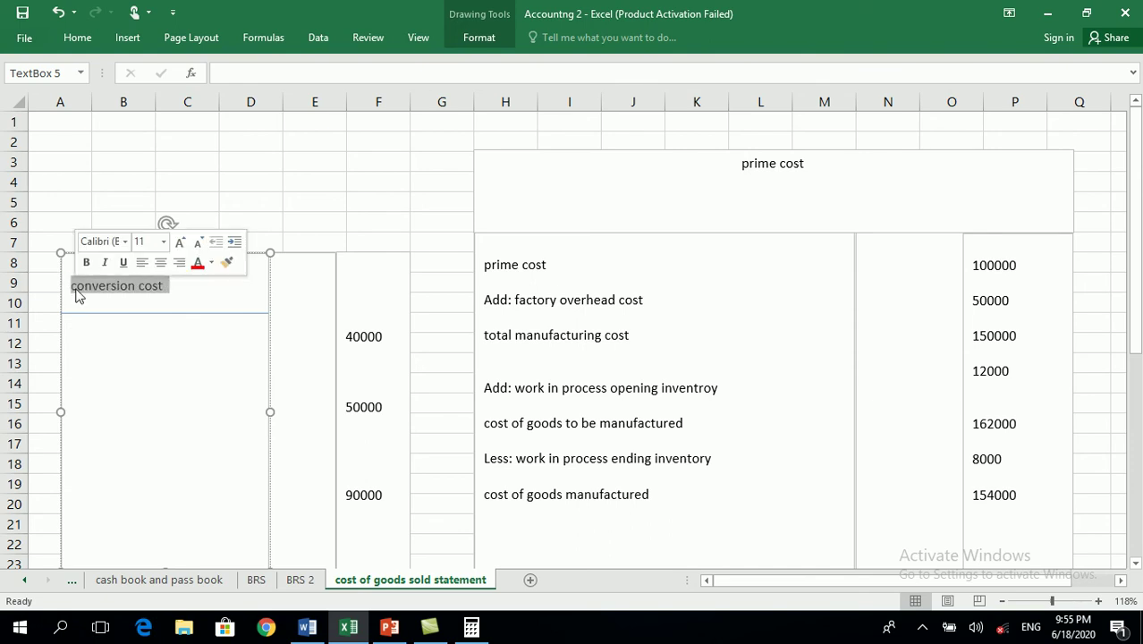
pyautogui.press('BackSpace')
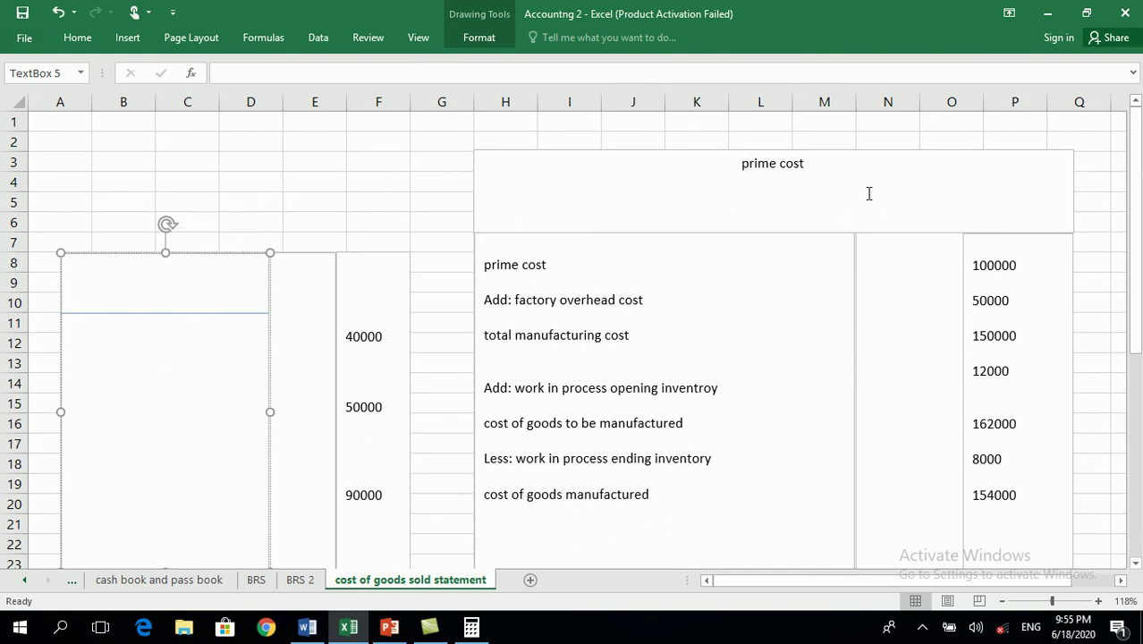
# Replace the "prime cost" title of the larger statement with "cost of goods manufactured"
pyautogui.moveTo(806, 170); pyautogui.dragTo(704, 170)
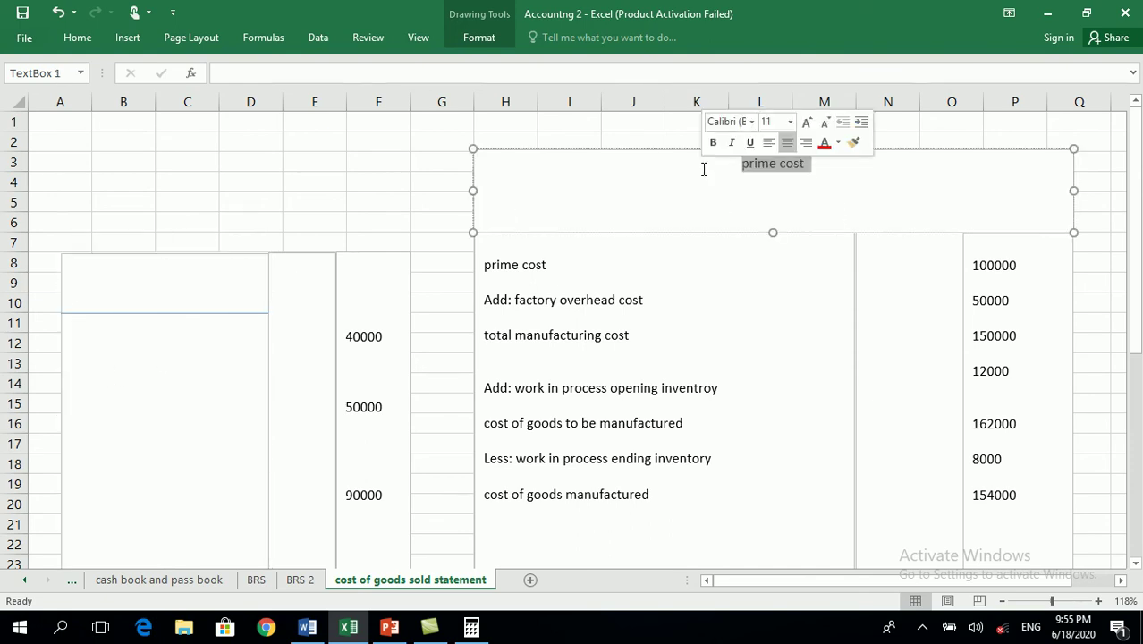
pyautogui.press('BackSpace')
pyautogui.write('cost of ')
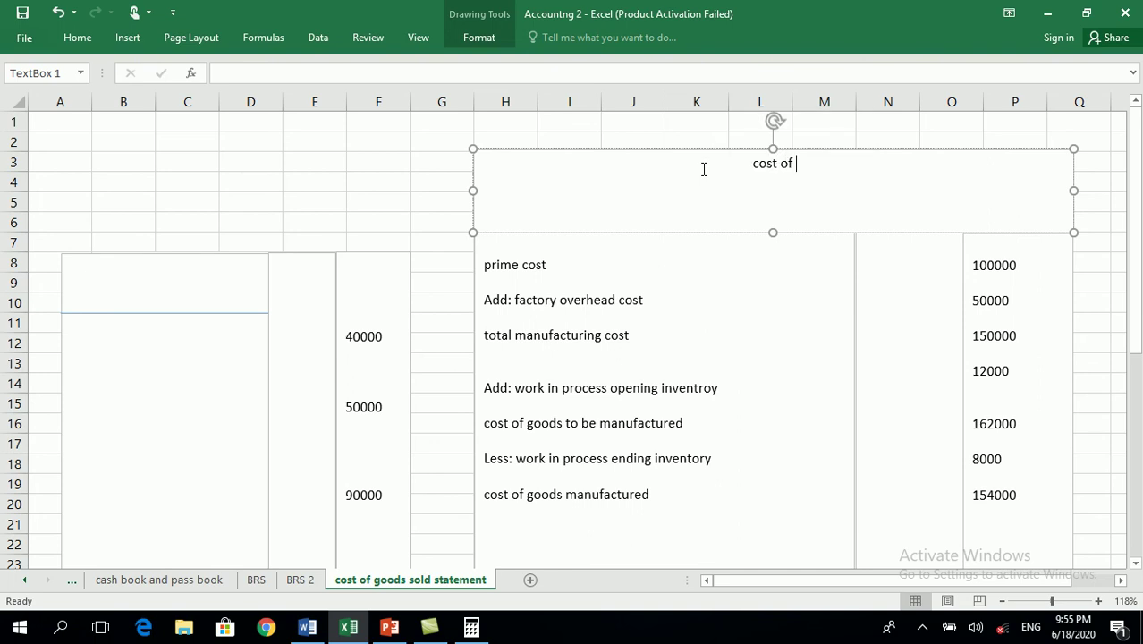
pyautogui.write('goods m')
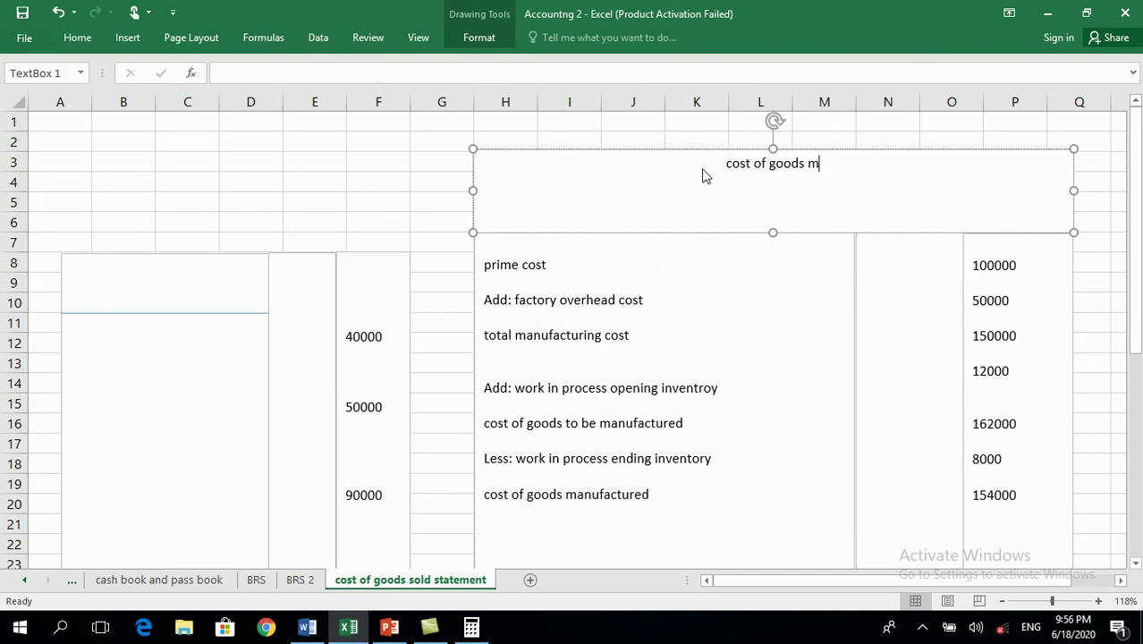
pyautogui.write('anufactur')
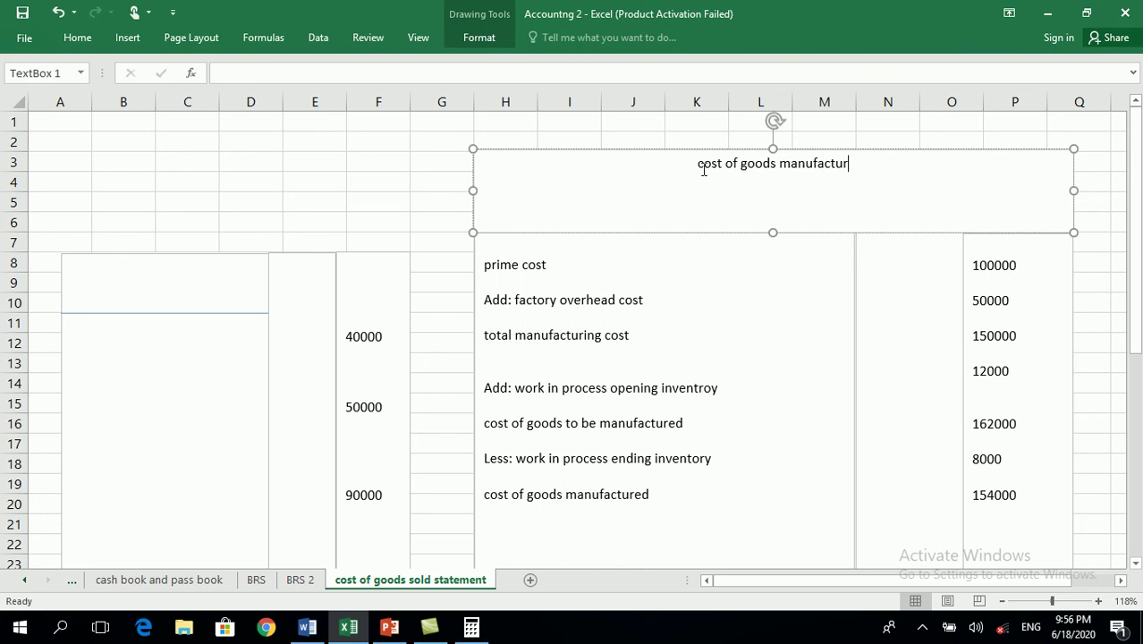
pyautogui.write('ed')
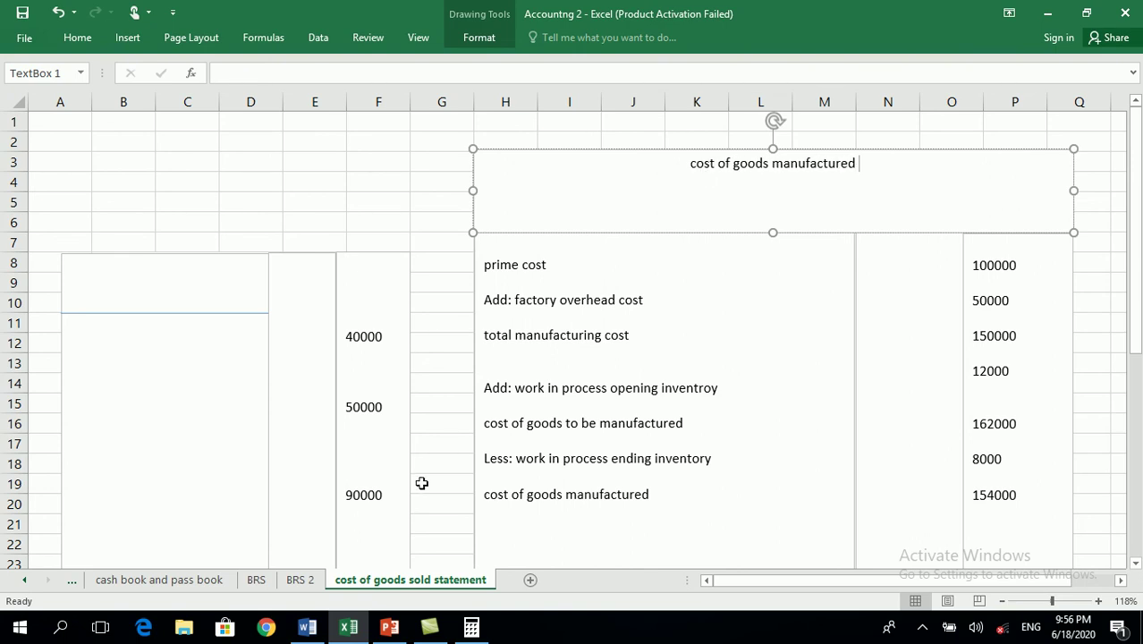
# Clear the old amounts from the former conversion cost statement and enter the heading "cost of goods sold" above its line
pyautogui.moveTo(398, 495); pyautogui.dragTo(356, 334)
pyautogui.press('Delete')
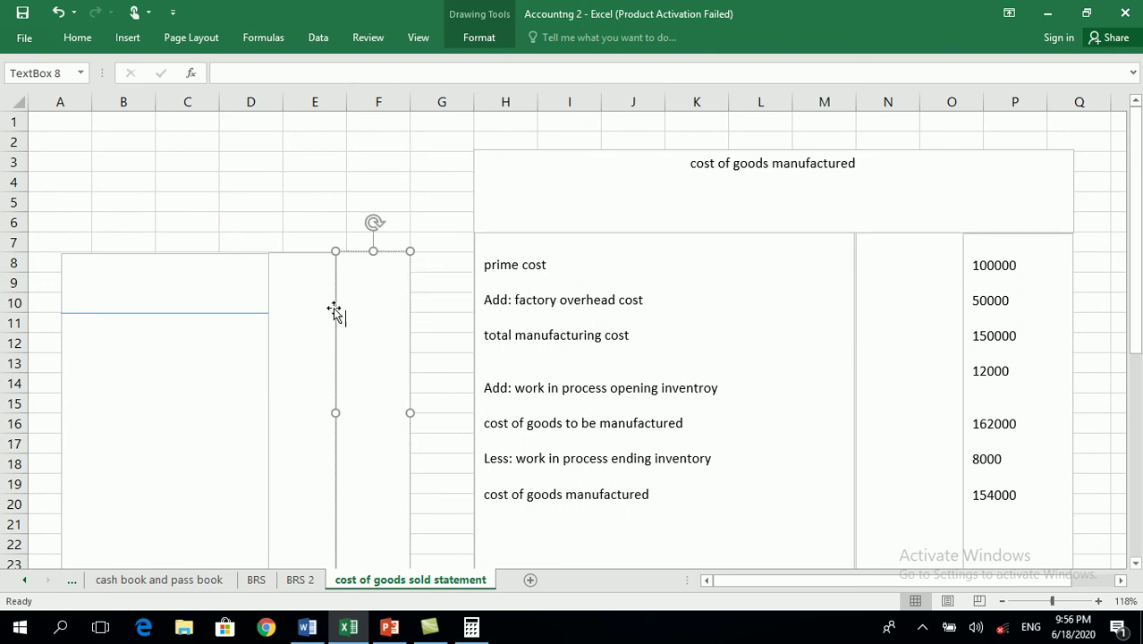
pyautogui.click(152, 305)
pyautogui.write('cost o')
pyautogui.write('f c')
pyautogui.write('go')
pyautogui.press('BackSpace')
pyautogui.press('BackSpace')
pyautogui.write('go')
pyautogui.press('BackSpace')
pyautogui.write('oods sol ')
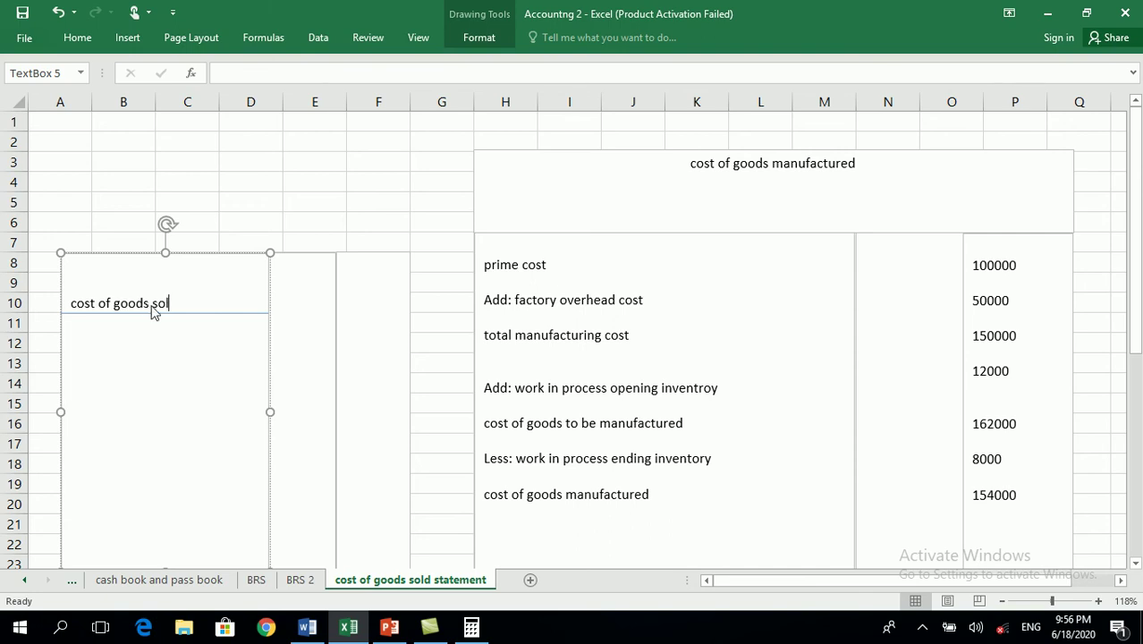
pyautogui.write('d')
pyautogui.moveTo(507, 494); pyautogui.dragTo(715, 490)
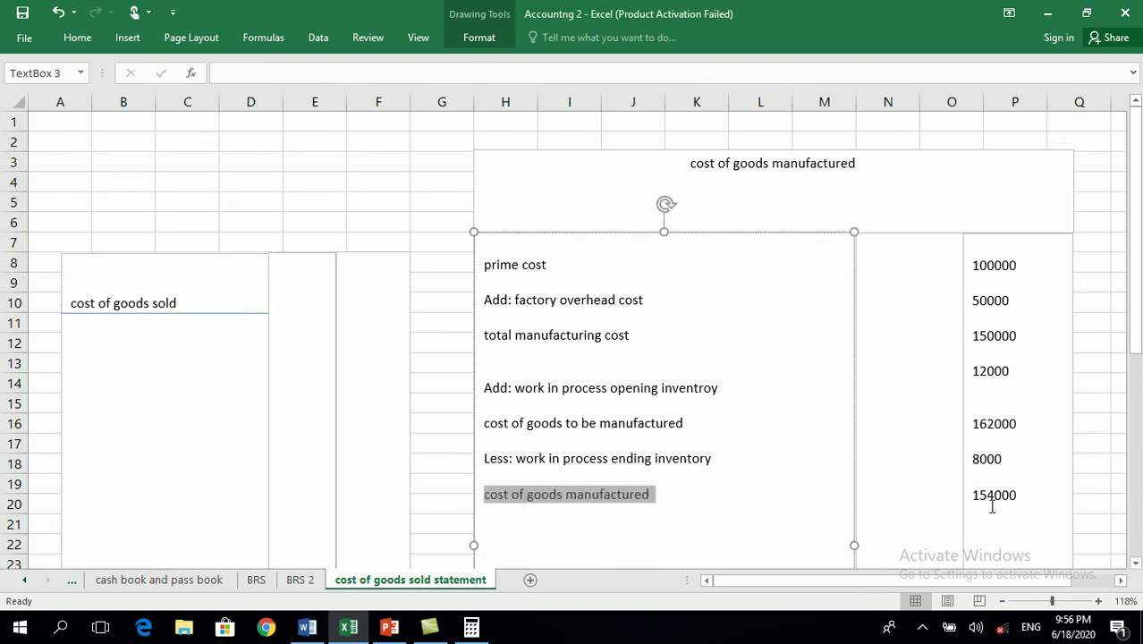
pyautogui.moveTo(471, 410); pyautogui.dragTo(335, 355)
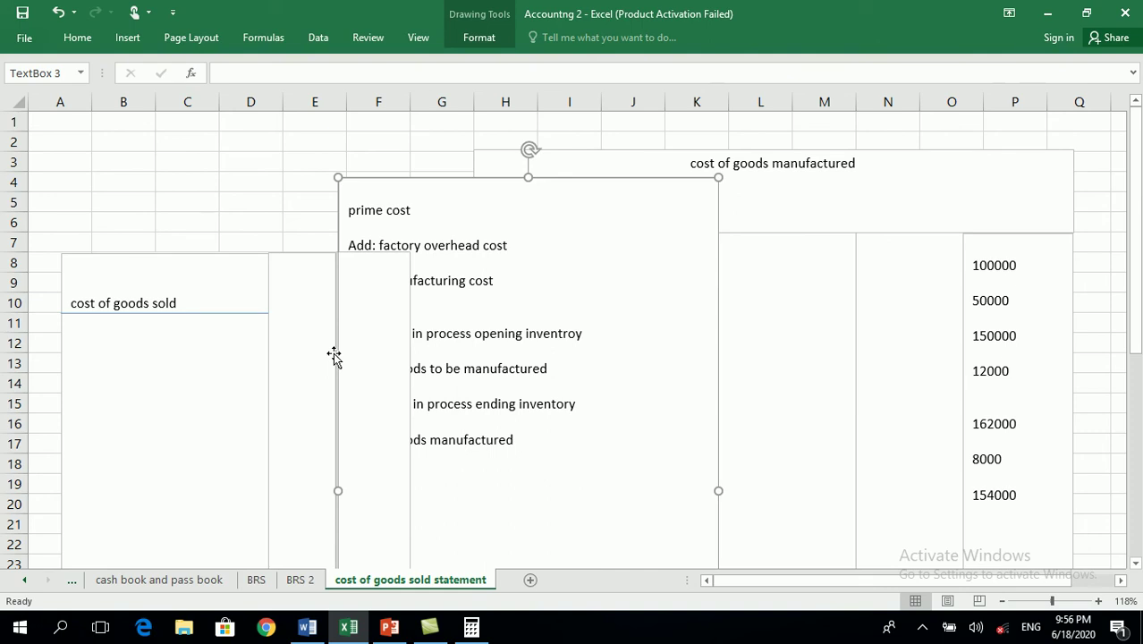
pyautogui.moveTo(334, 343); pyautogui.dragTo(476, 398)
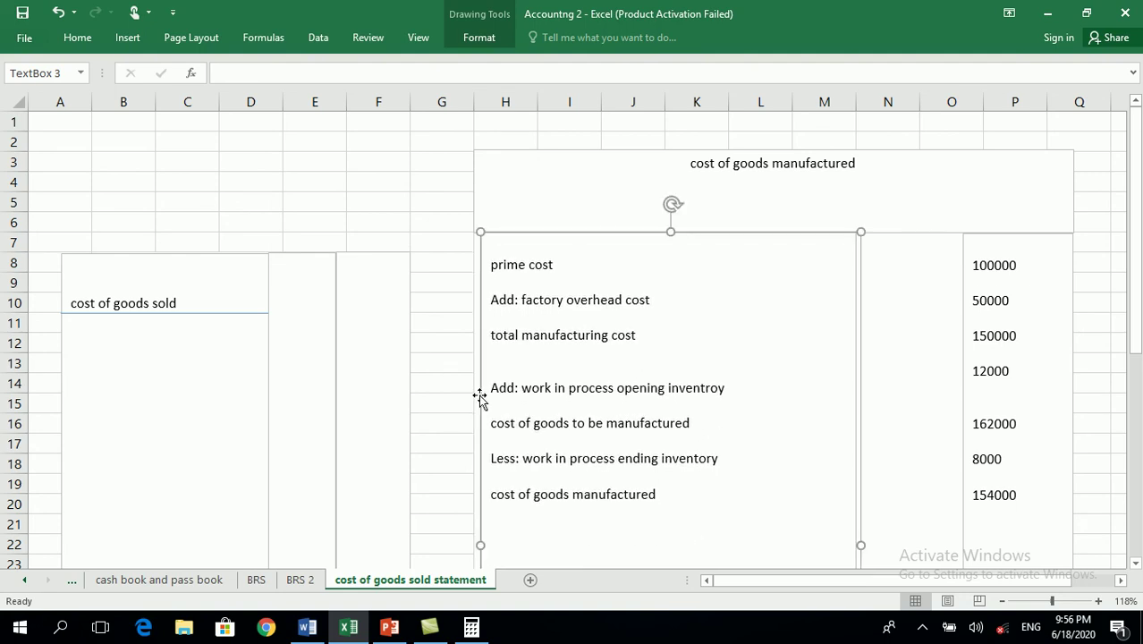
# Add the line "cost of goods manufactured" under the cost of goods sold heading with the amount 154000
pyautogui.click(244, 371)
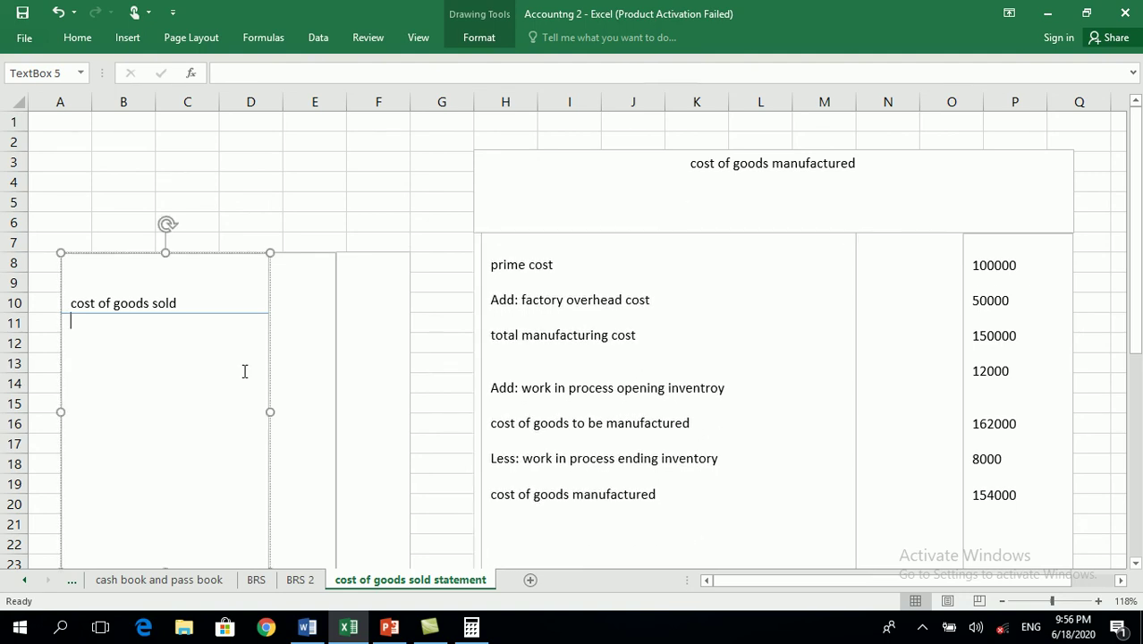
pyautogui.write('cost of')
pyautogui.write(' gpo')
pyautogui.press('BackSpace')
pyautogui.press('BackSpace')
pyautogui.write('oods nan')
pyautogui.press('BackSpace')
pyautogui.press('BackSpace')
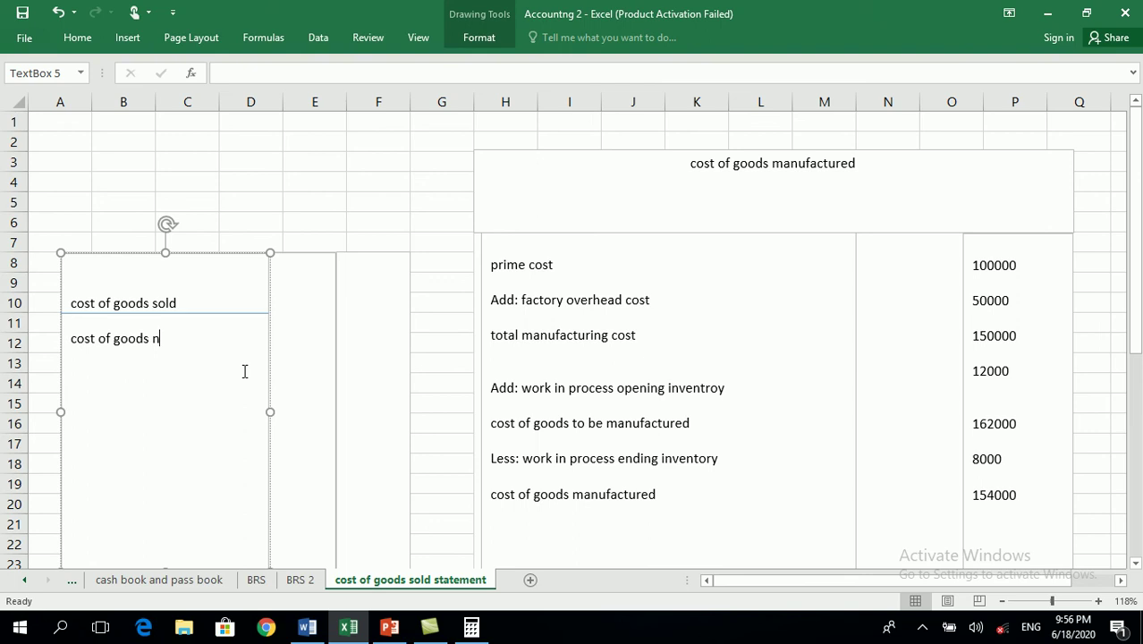
pyautogui.press('BackSpace')
pyautogui.write('ma')
pyautogui.write('nhb')
pyautogui.press('BackSpace')
pyautogui.press('BackSpace')
pyautogui.write('ufactured')
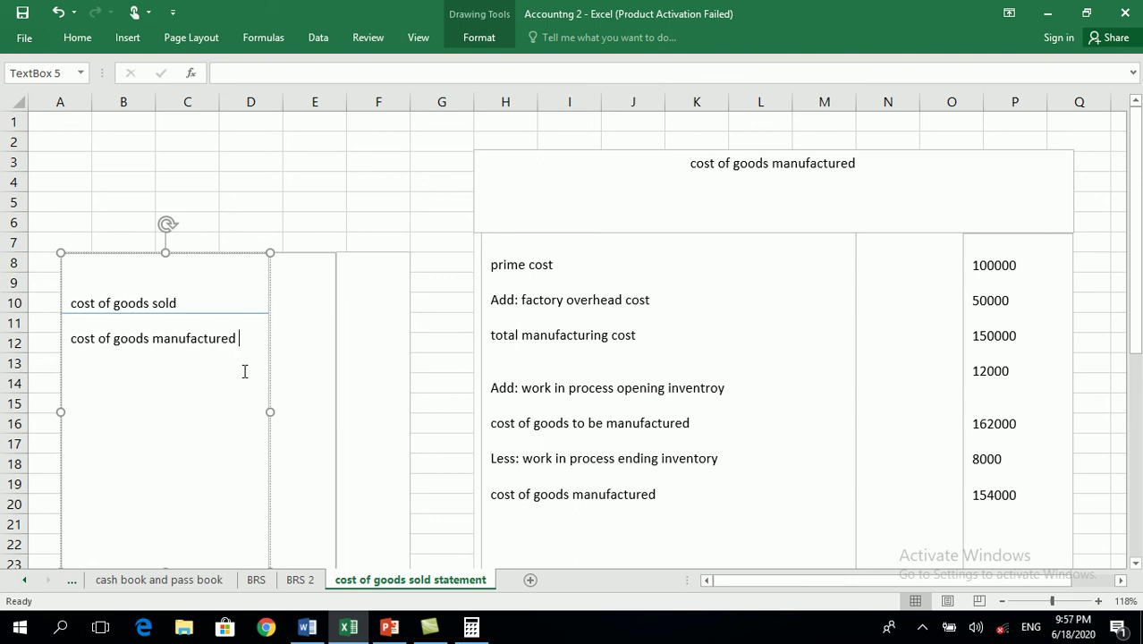
pyautogui.click(383, 343)
pyautogui.write('154000')
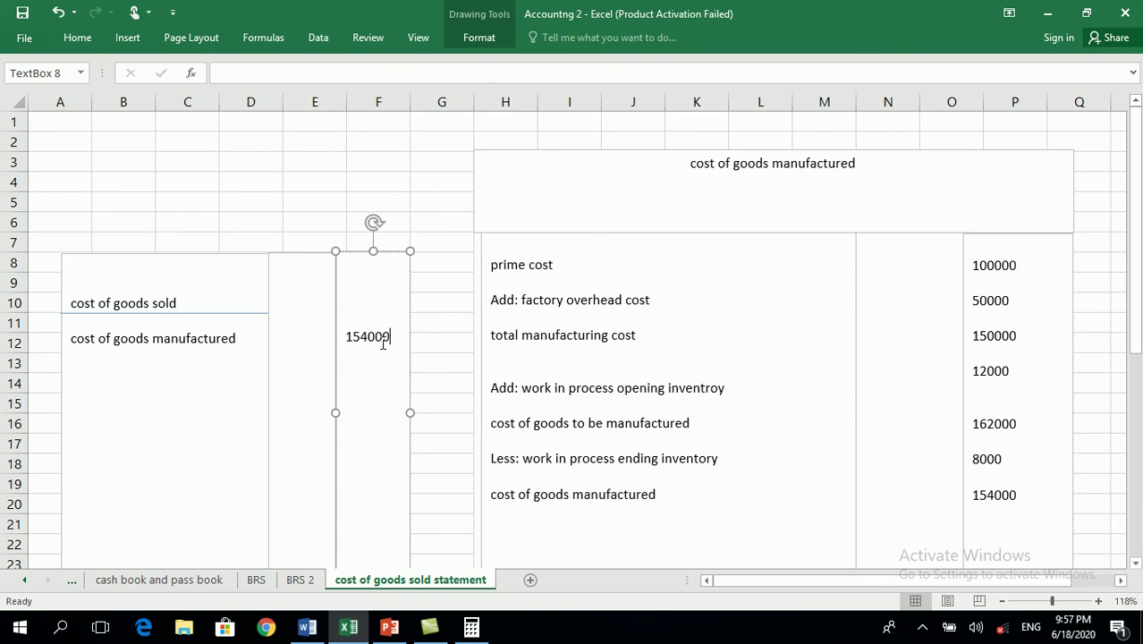
# Add the line "Add: finished goods opening inv" and enter its amount 36000 after checking the PowerPoint slide
pyautogui.click(242, 349)
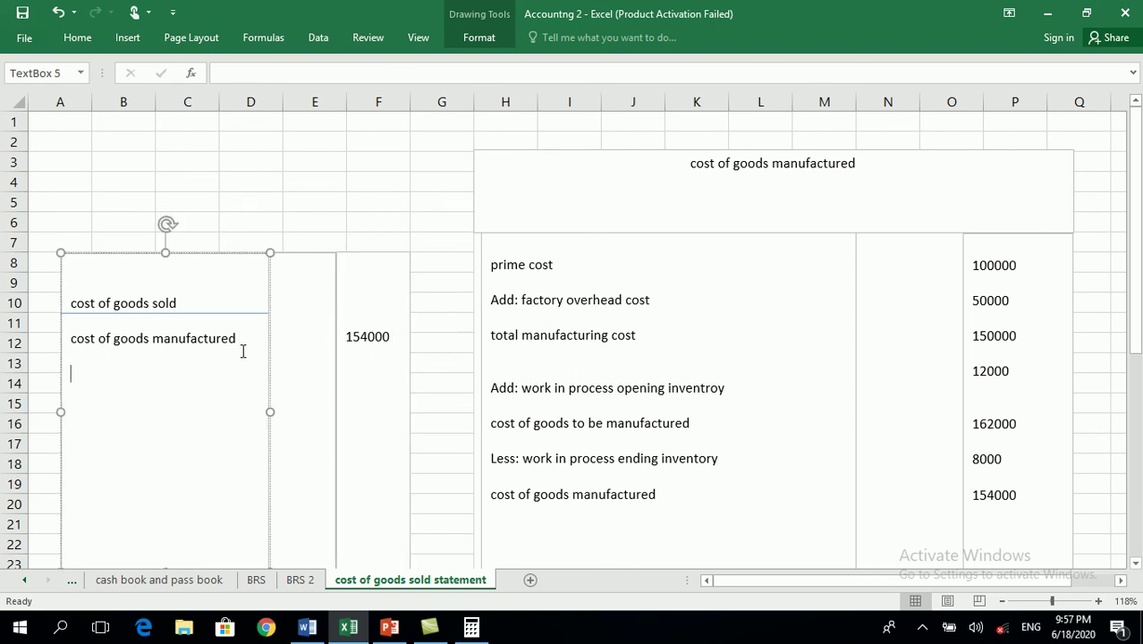
pyautogui.write('Add: finished goods opening iinv')
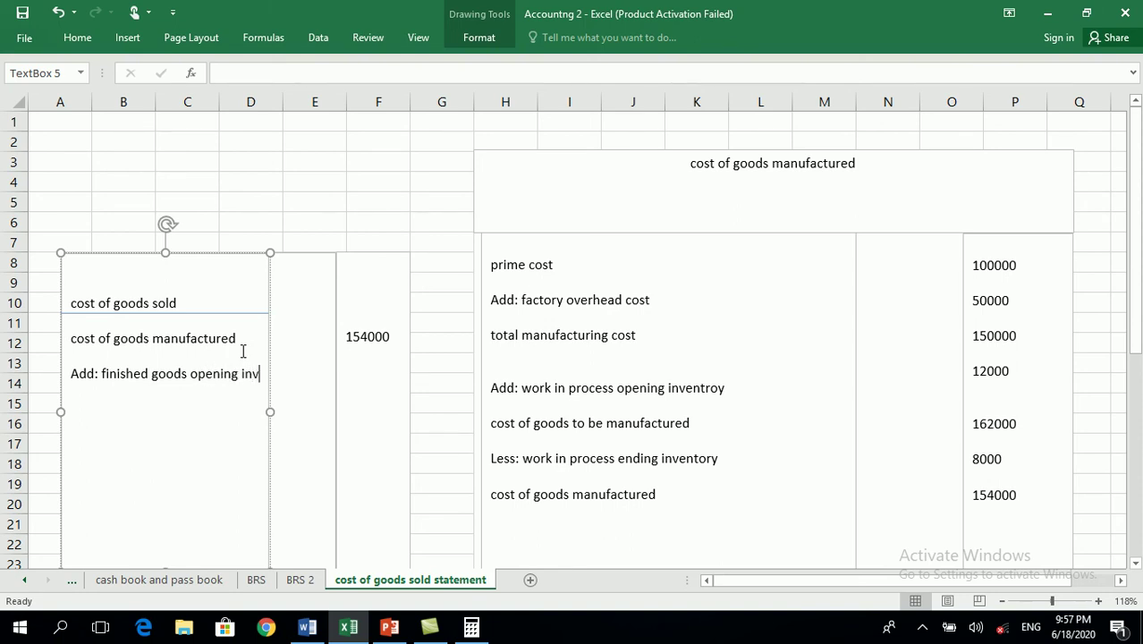
pyautogui.click(389, 627)
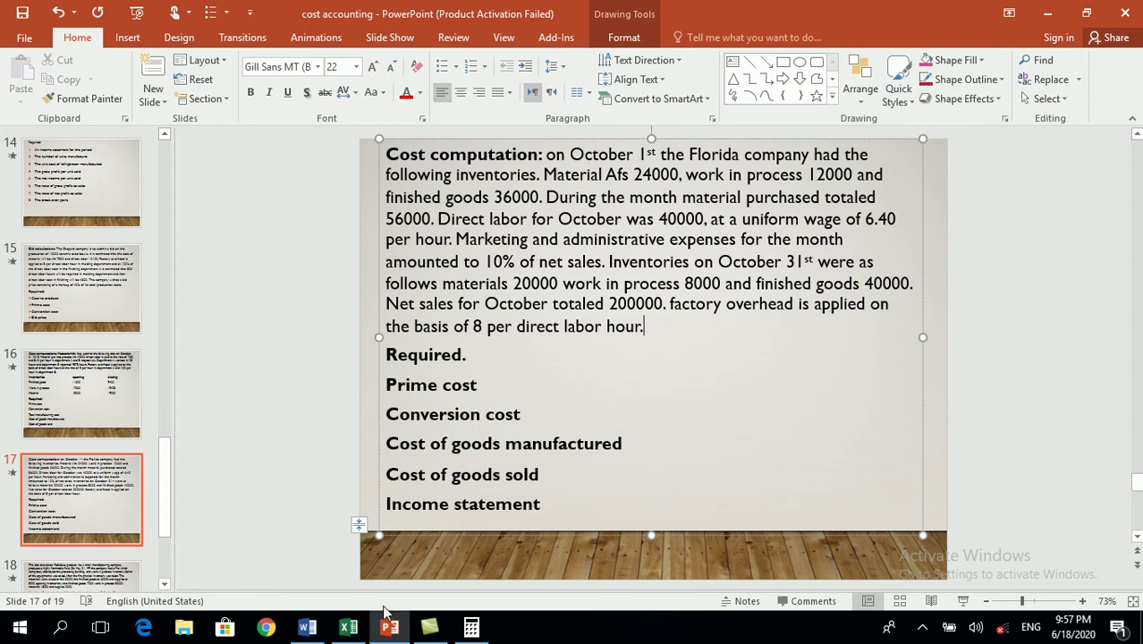
pyautogui.click(348, 630)
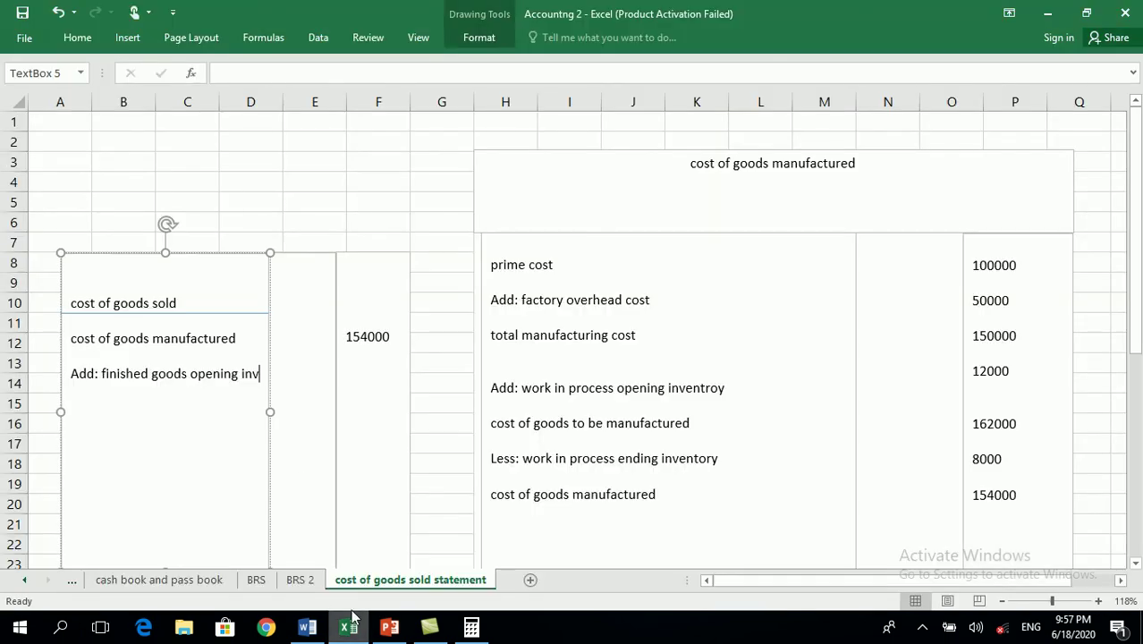
pyautogui.click(353, 380)
pyautogui.click(353, 381)
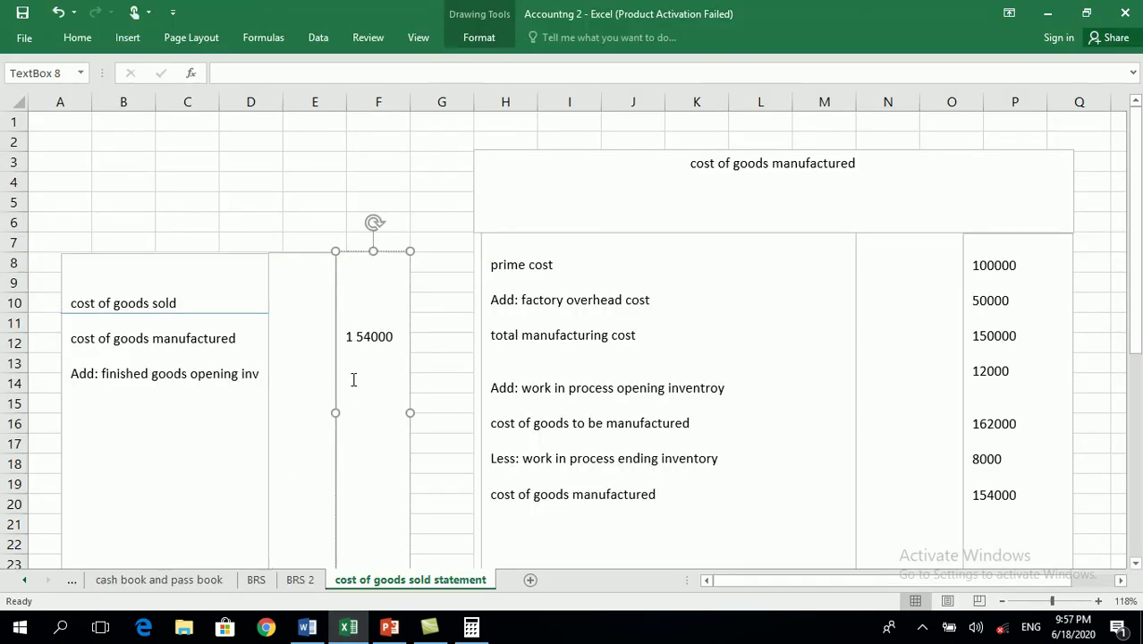
pyautogui.press('Return')
pyautogui.press('BackSpace')
pyautogui.write('6000')
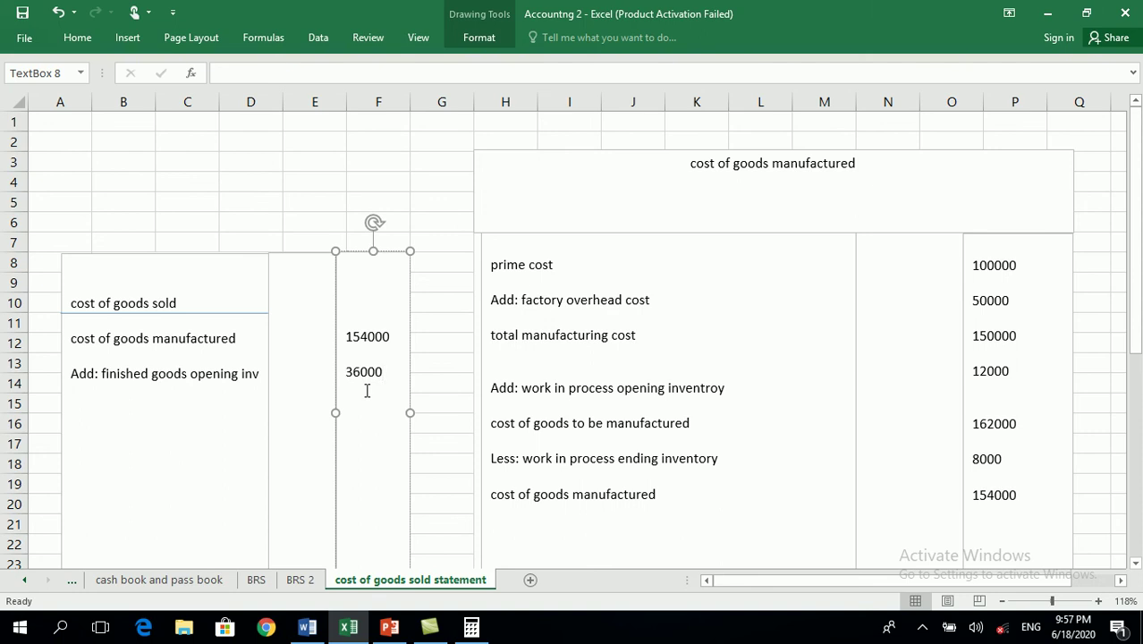
# Add the line "cost of goods avaible for sale" to the cost of goods sold statement with the amount 190000
pyautogui.press('Return')
pyautogui.press('Return')
pyautogui.write('190000')
pyautogui.click(265, 380)
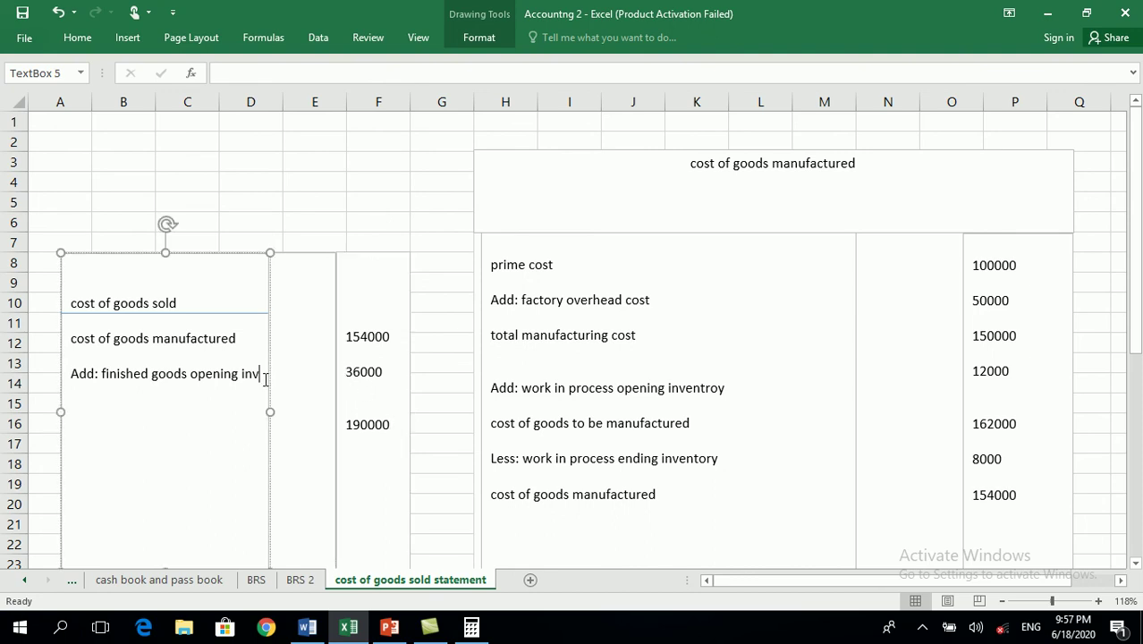
pyautogui.press('Return')
pyautogui.press('Return')
pyautogui.write('cost of goods avaibl')
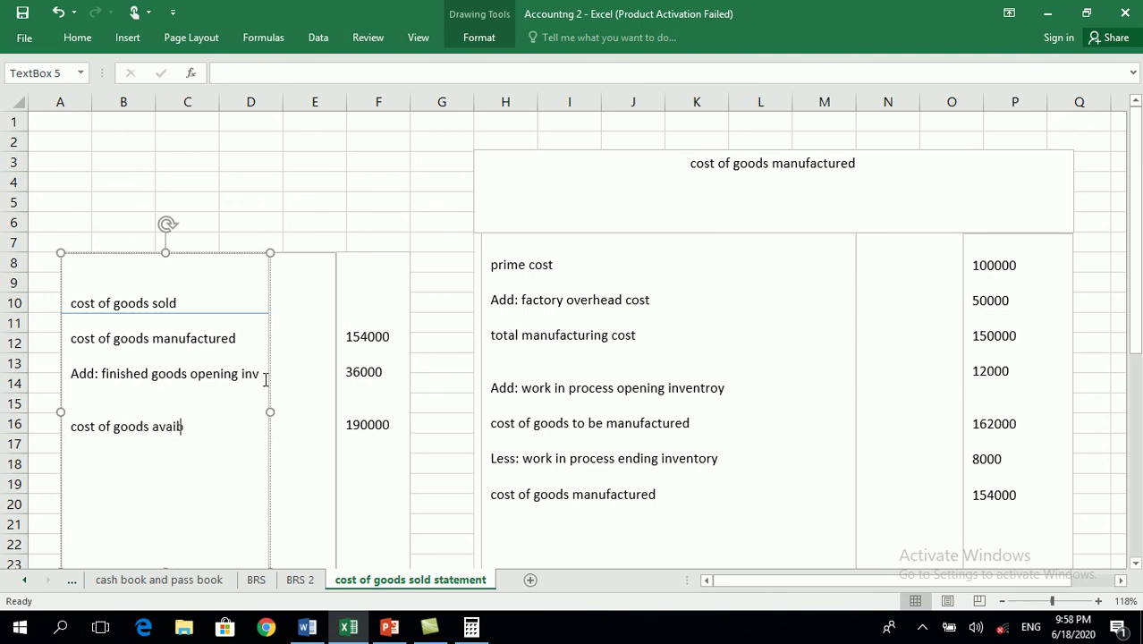
pyautogui.write('e for sale')
# Add the line "Less: finished goods ending inv" with its amount 40000, checking the problem slide in PowerPoint for the figure
pyautogui.write('Less: ')
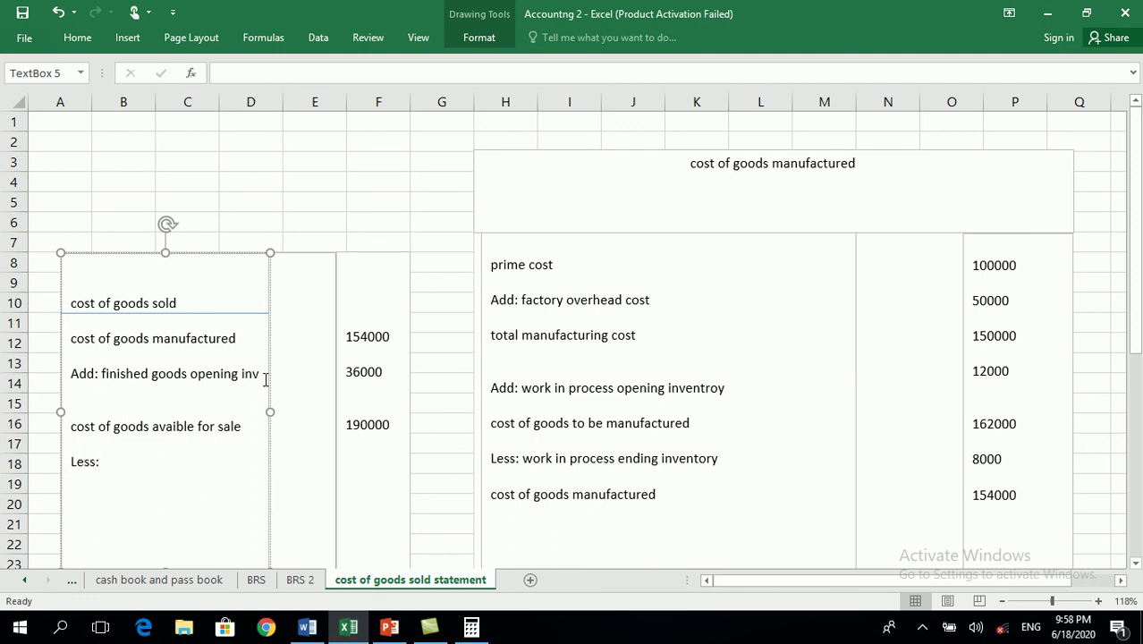
pyautogui.write('finished goods ending inve')
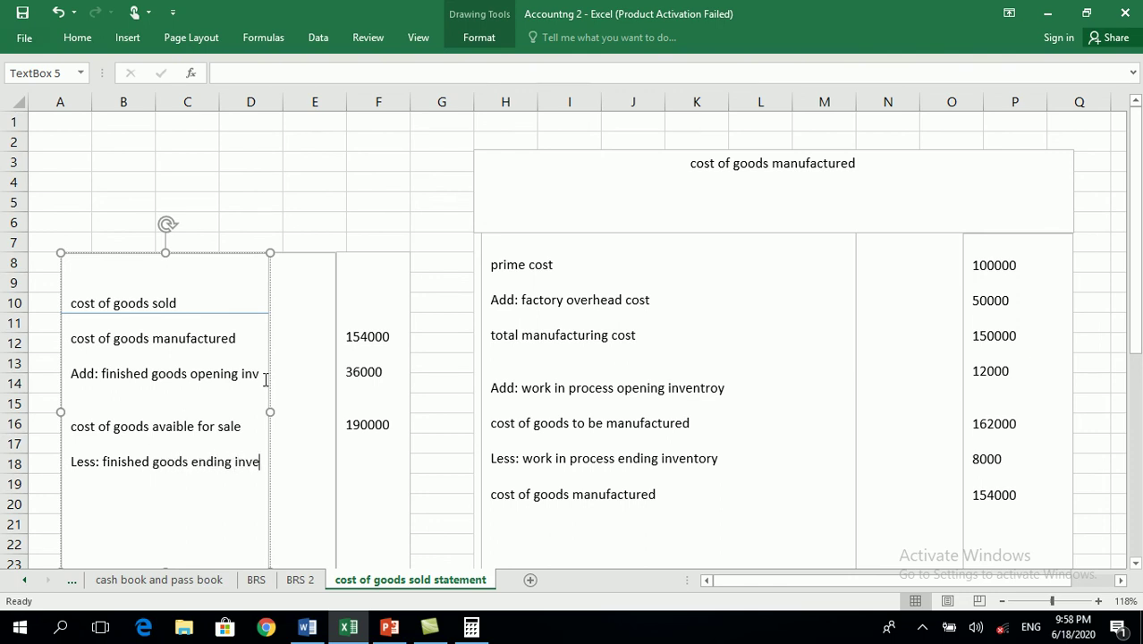
pyautogui.press('BackSpace')
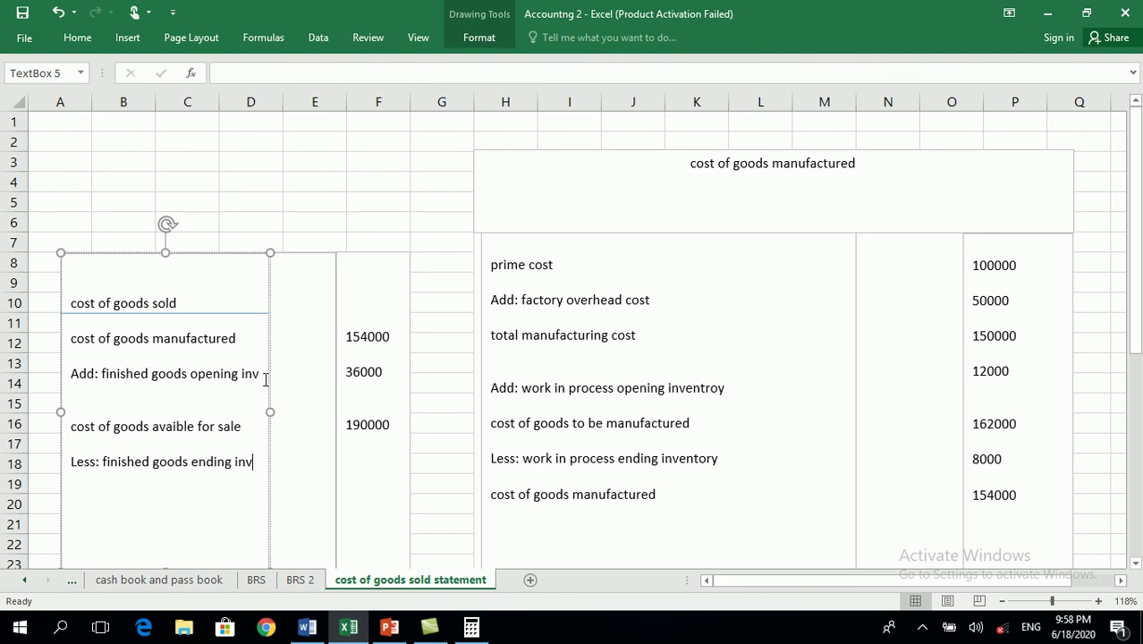
pyautogui.click(387, 628)
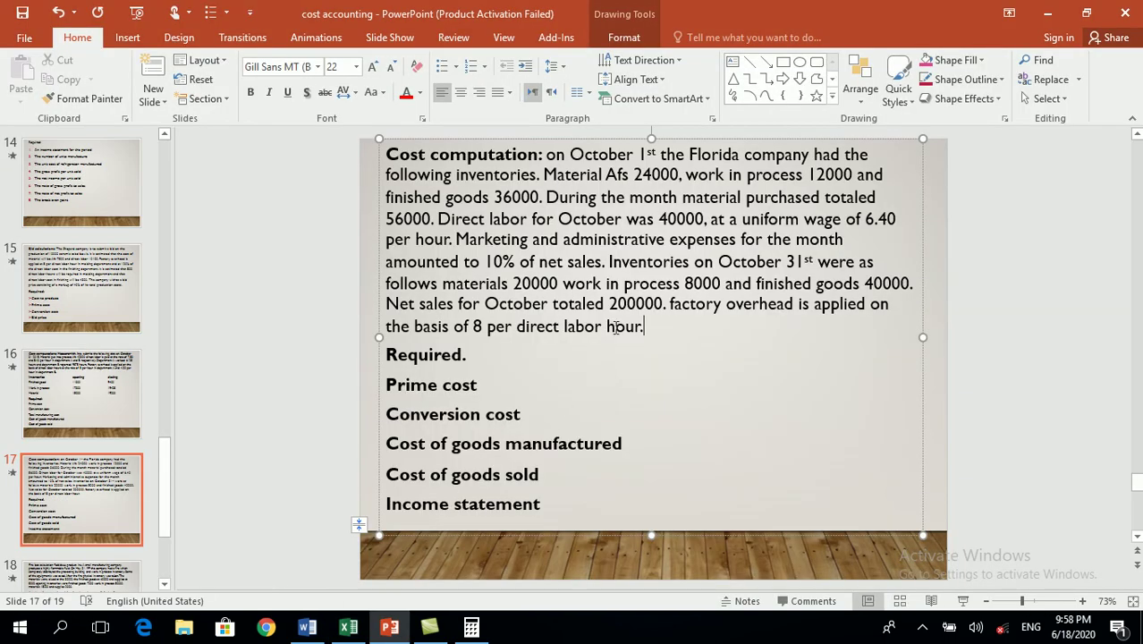
pyautogui.click(389, 630)
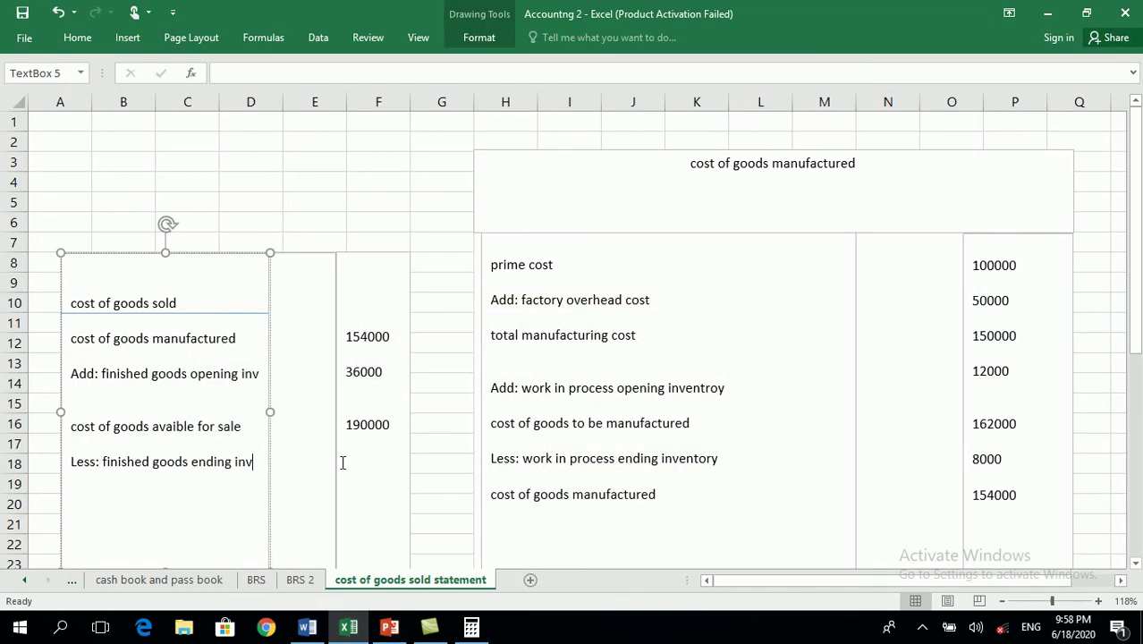
pyautogui.click(343, 462)
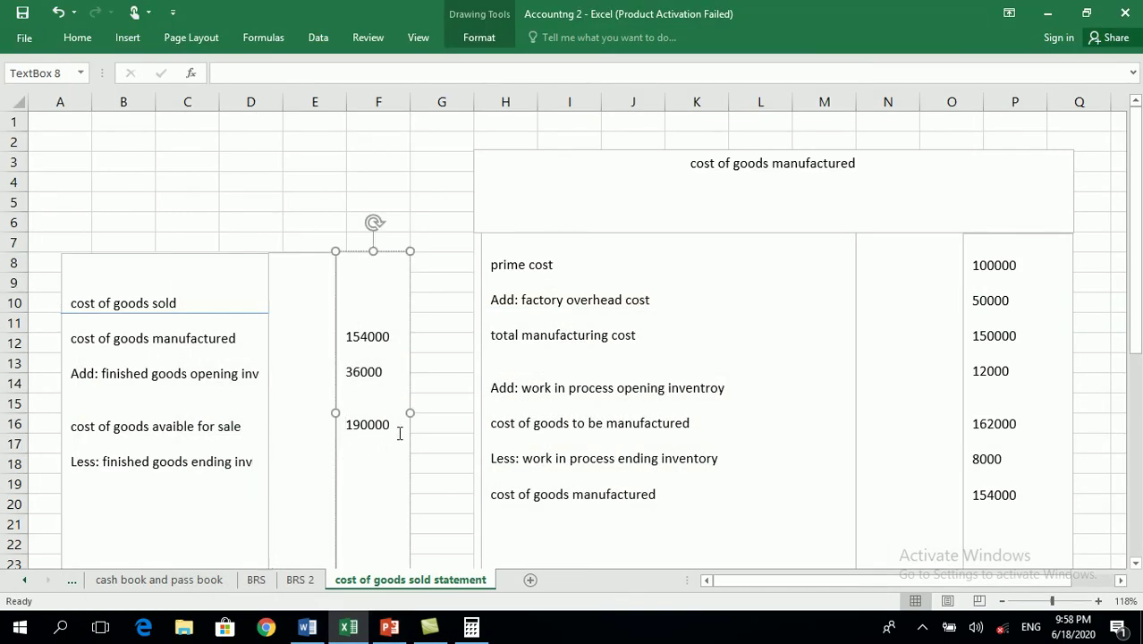
pyautogui.press('Return')
pyautogui.write('40000')
# Finish the statement with the amount 150000 and the closing line "cost of goods sold"
pyautogui.press('Return')
pyautogui.write('150000')
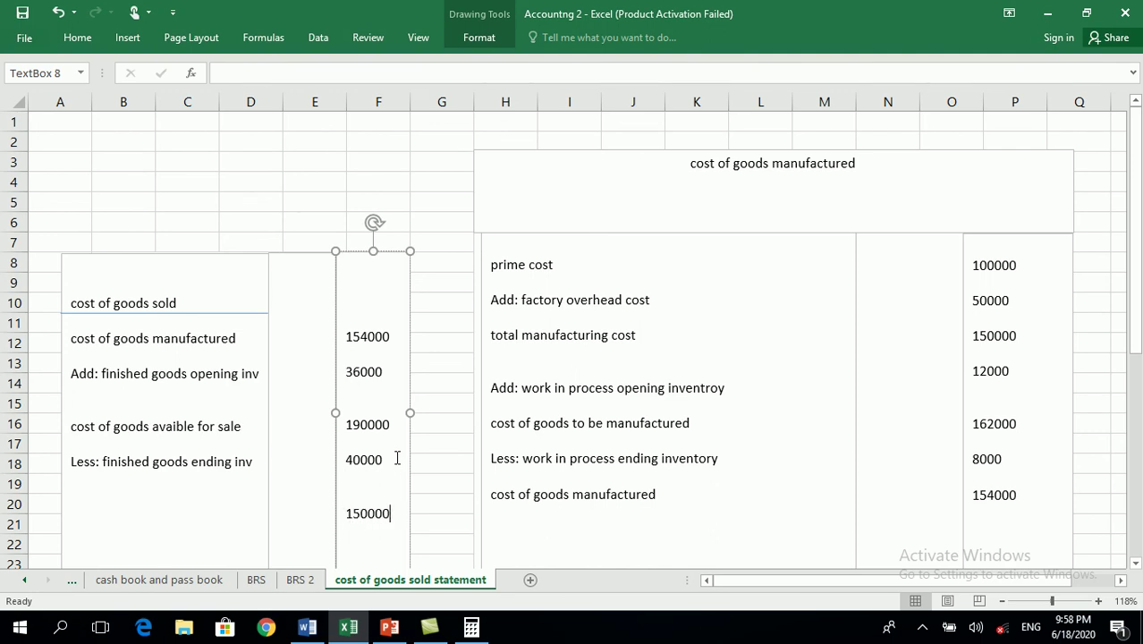
pyautogui.click(253, 468)
pyautogui.press('Return')
pyautogui.press('Return')
pyautogui.write('c')
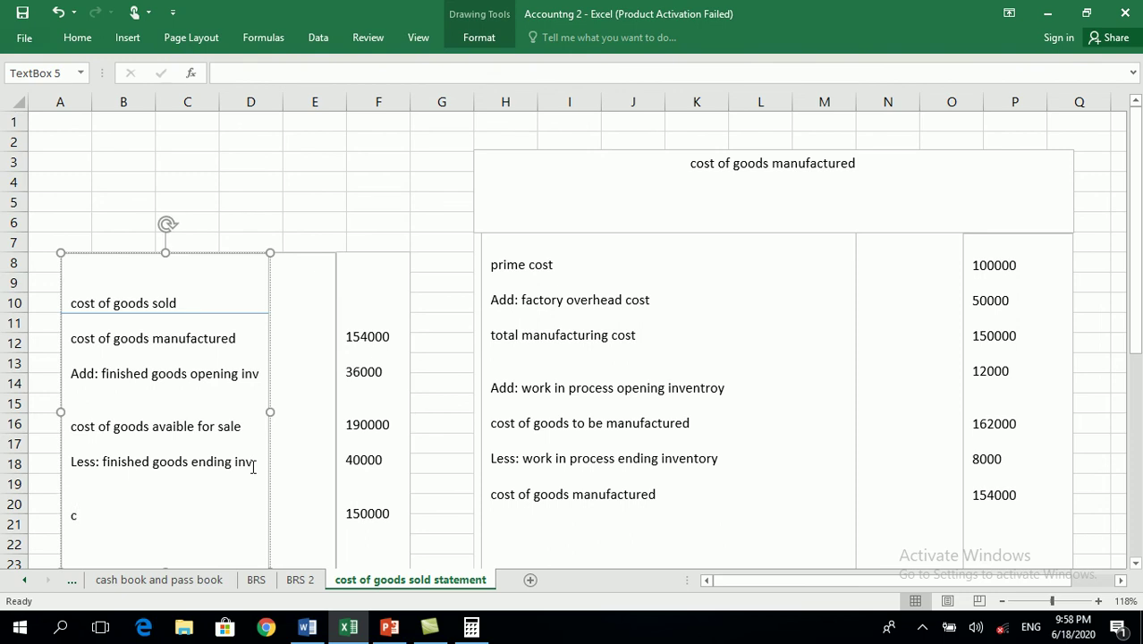
pyautogui.write('ost of goods sl')
pyautogui.write('d')
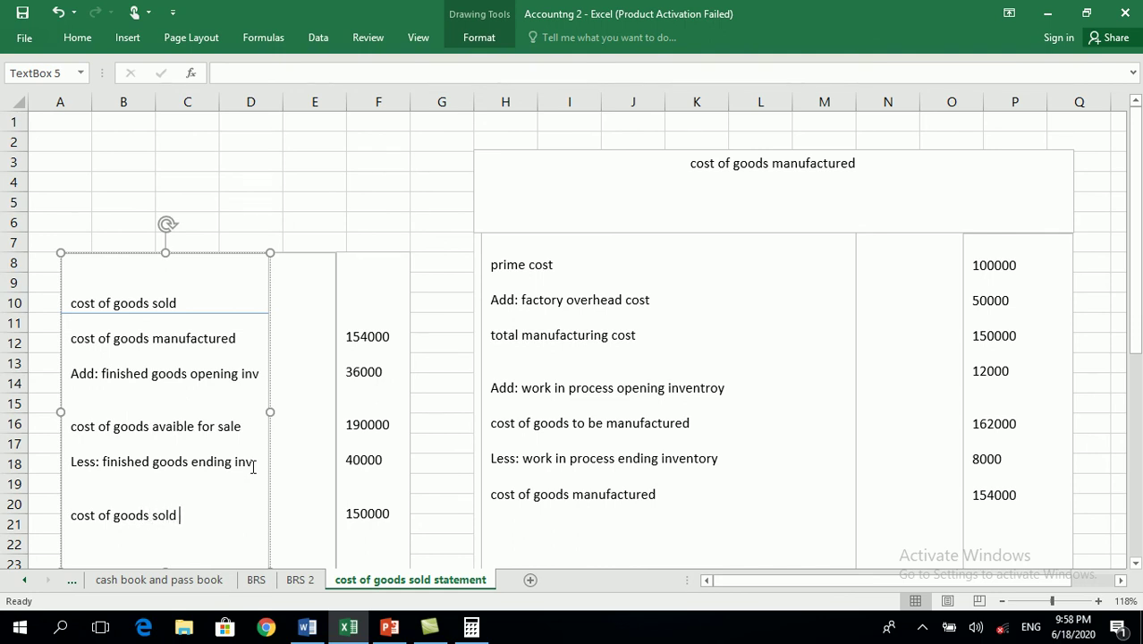
# Check the remaining requirement on the PowerPoint slide, then clear all lines and amounts from the cost of goods manufactured statement in Excel
pyautogui.click(383, 626)
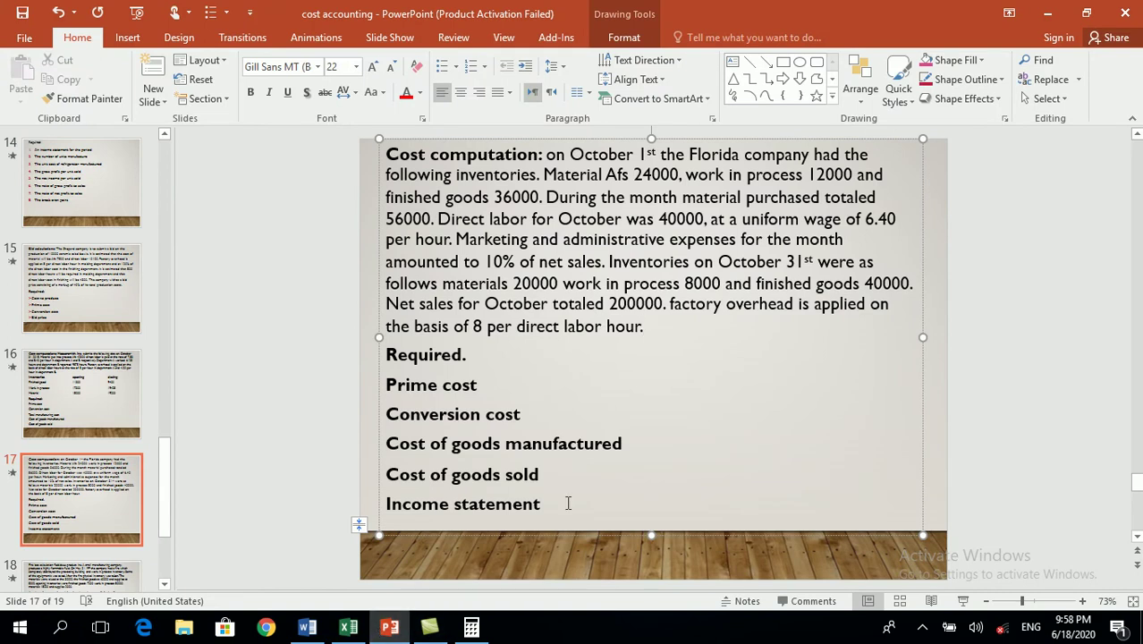
pyautogui.click(389, 626)
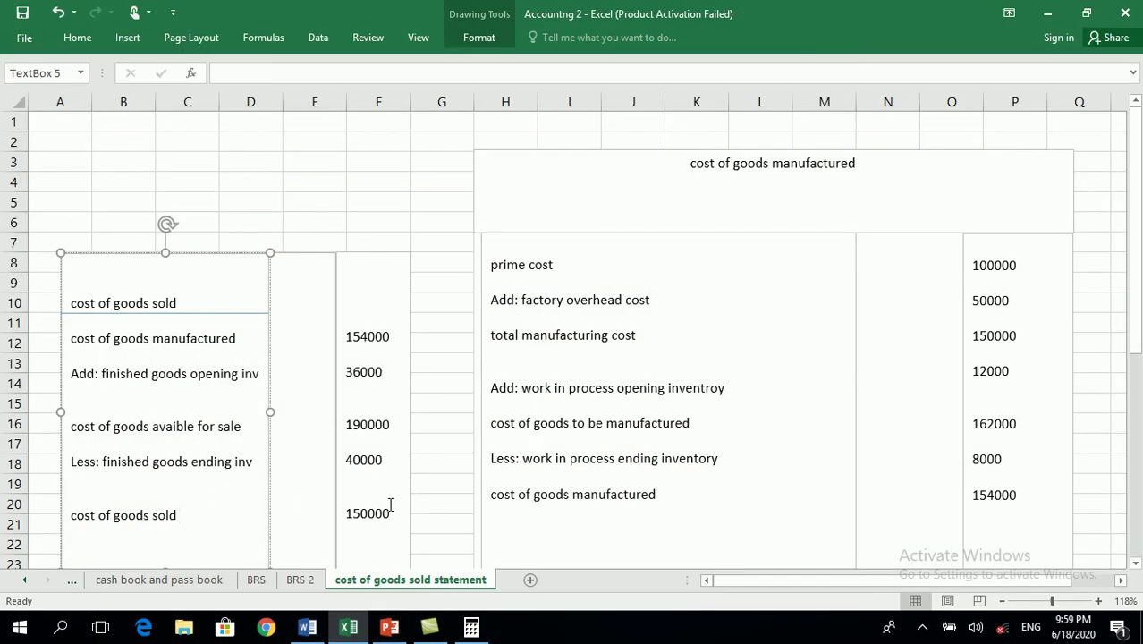
pyautogui.moveTo(679, 517); pyautogui.dragTo(527, 273)
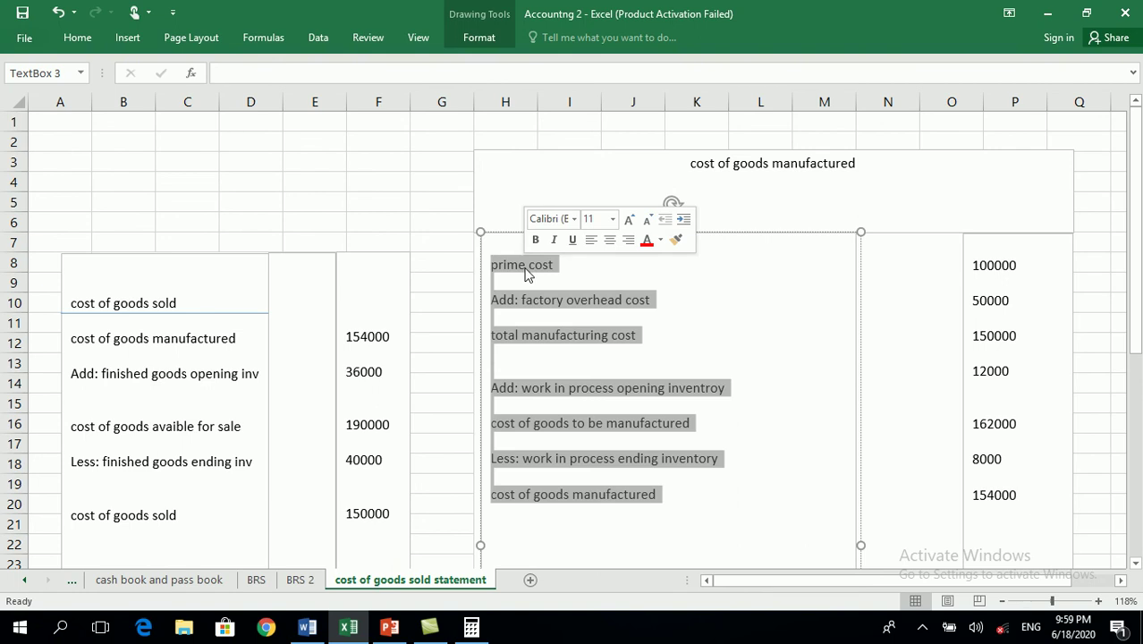
pyautogui.press('Delete')
pyautogui.moveTo(1027, 494); pyautogui.dragTo(982, 270)
pyautogui.press('Delete')
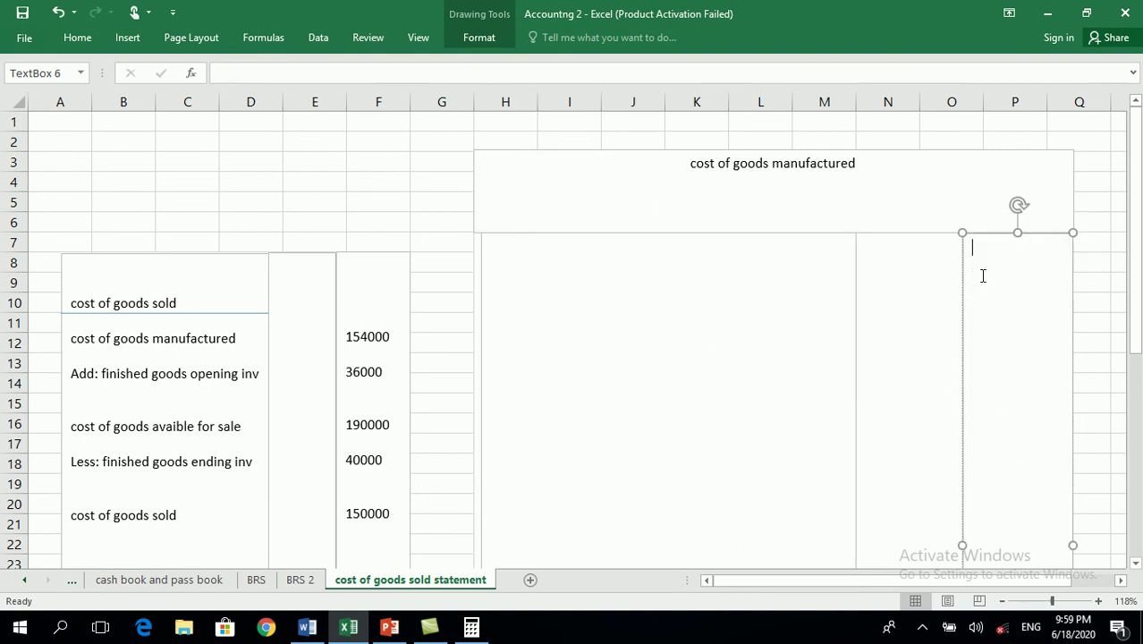
# Replace the "cost of goods manufactured" title of the emptied statement with "income statement"
pyautogui.moveTo(860, 169); pyautogui.dragTo(682, 167)
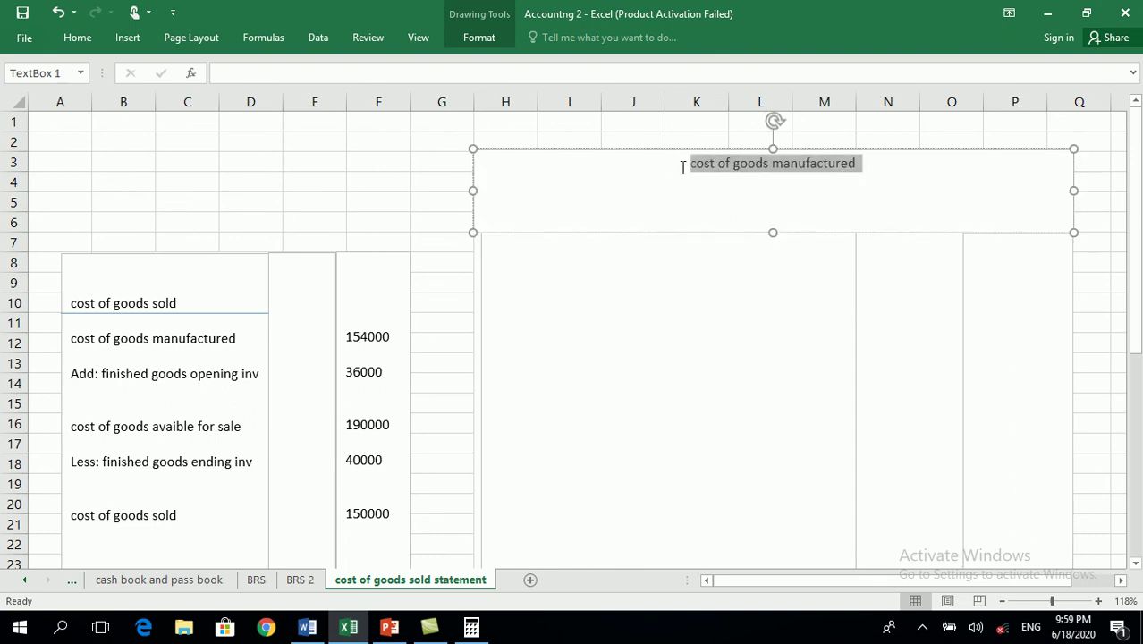
pyautogui.write('income ')
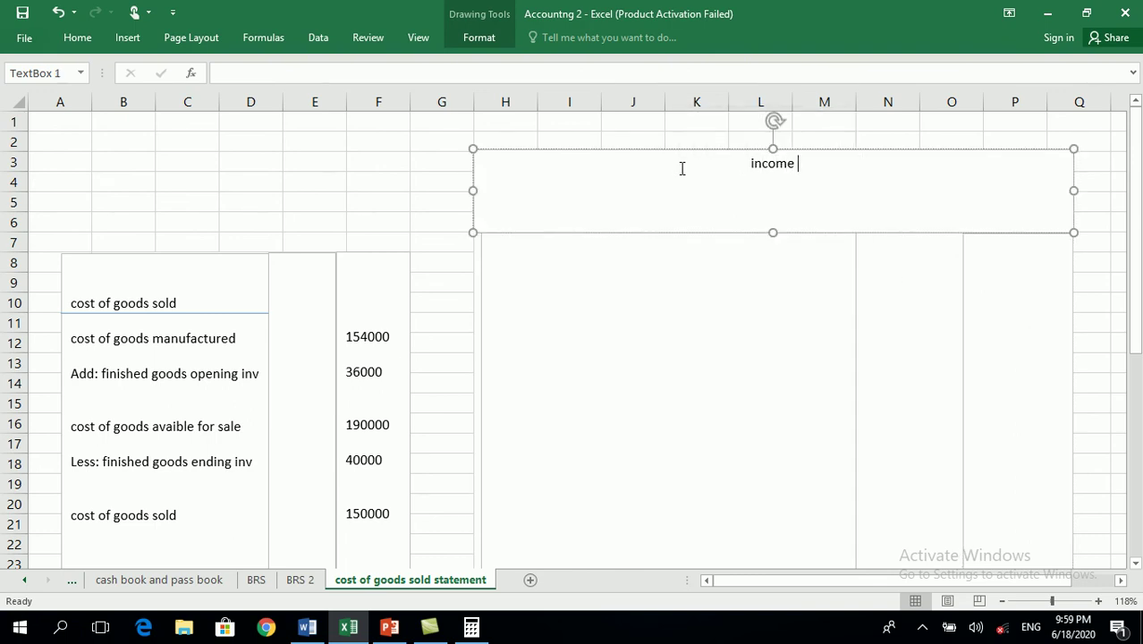
pyautogui.write('statement')
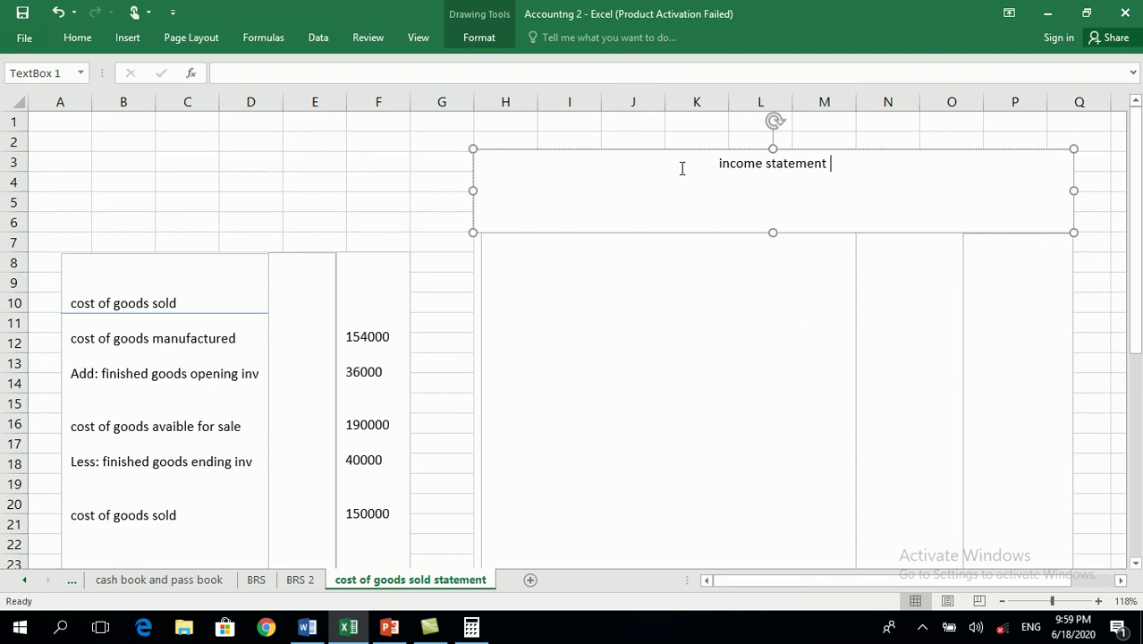
# Add the line "sales" to the income statement with the amount 200000, checking the PowerPoint slide for net sales
pyautogui.click(648, 258)
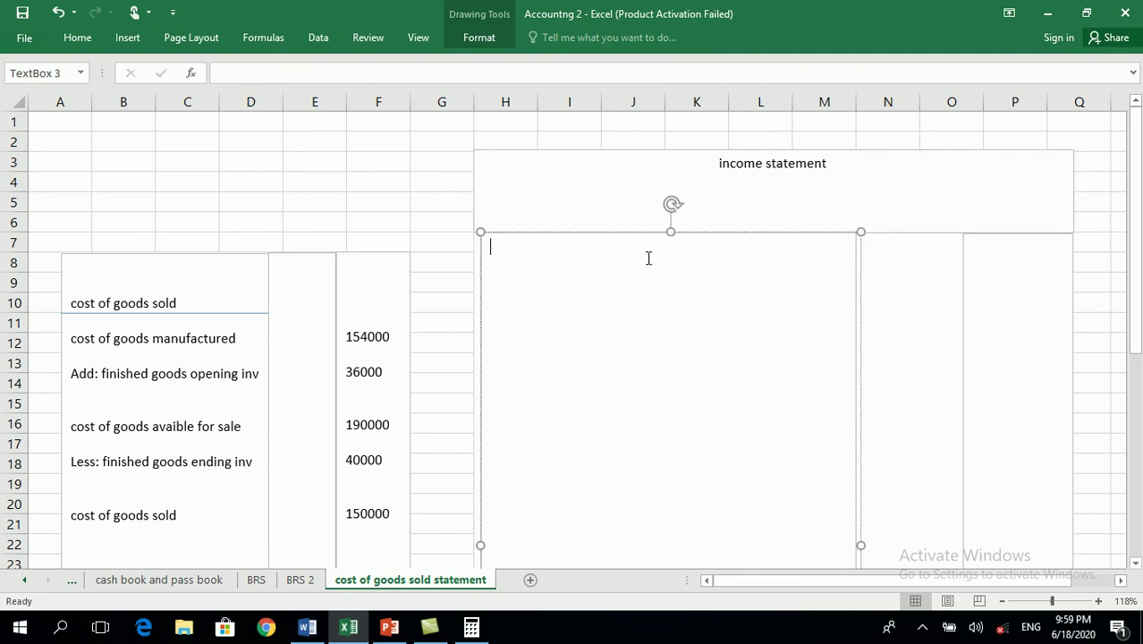
pyautogui.write('sales')
pyautogui.click(389, 626)
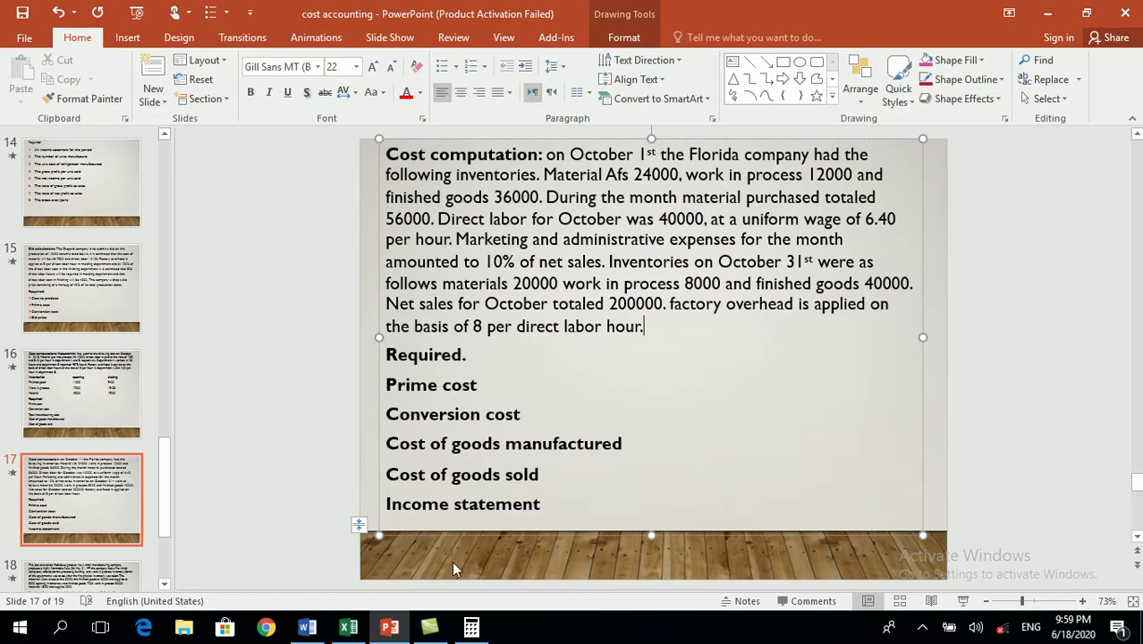
pyautogui.click(391, 628)
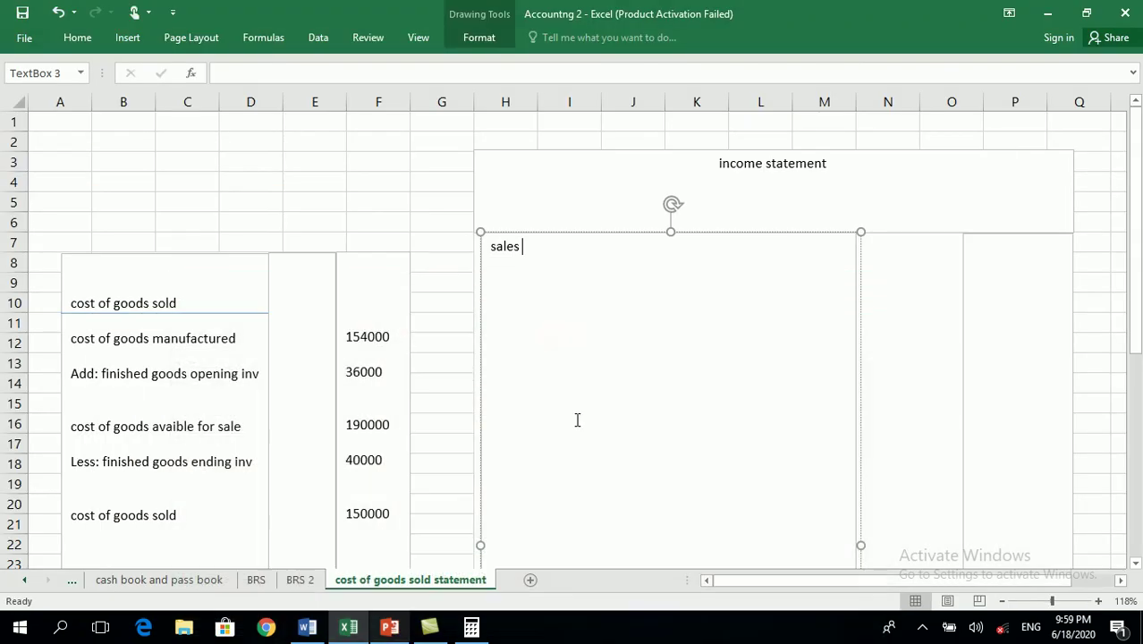
pyautogui.click(977, 263)
pyautogui.write('200')
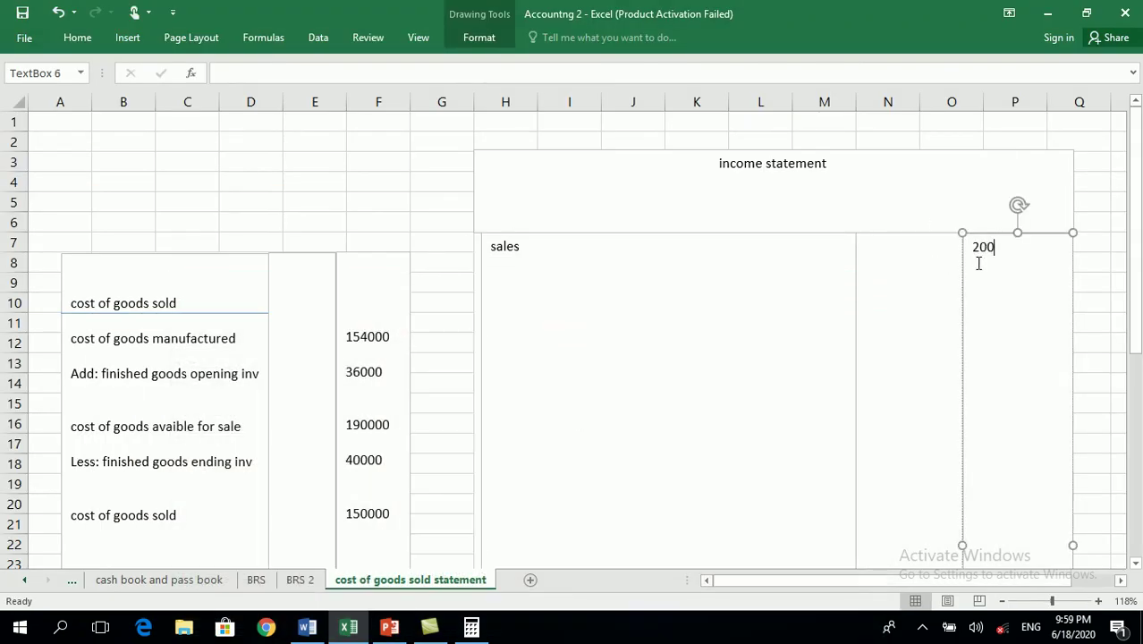
pyautogui.write('000')
# Add the line "Less: cost of goods sold" with the amount 150000 and enter the difference 50000 below it
pyautogui.click(672, 234)
pyautogui.click(597, 252)
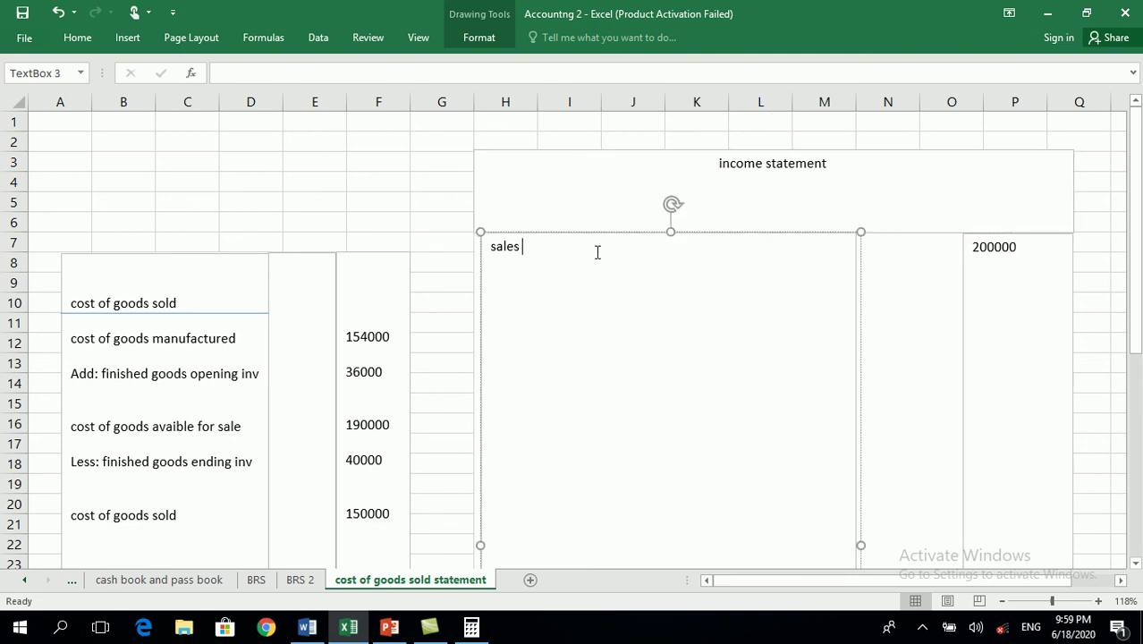
pyautogui.write('Less: cost ofg')
pyautogui.press('BackSpace')
pyautogui.write('goods sold')
pyautogui.doubleClick(386, 514)
pyautogui.click(387, 517)
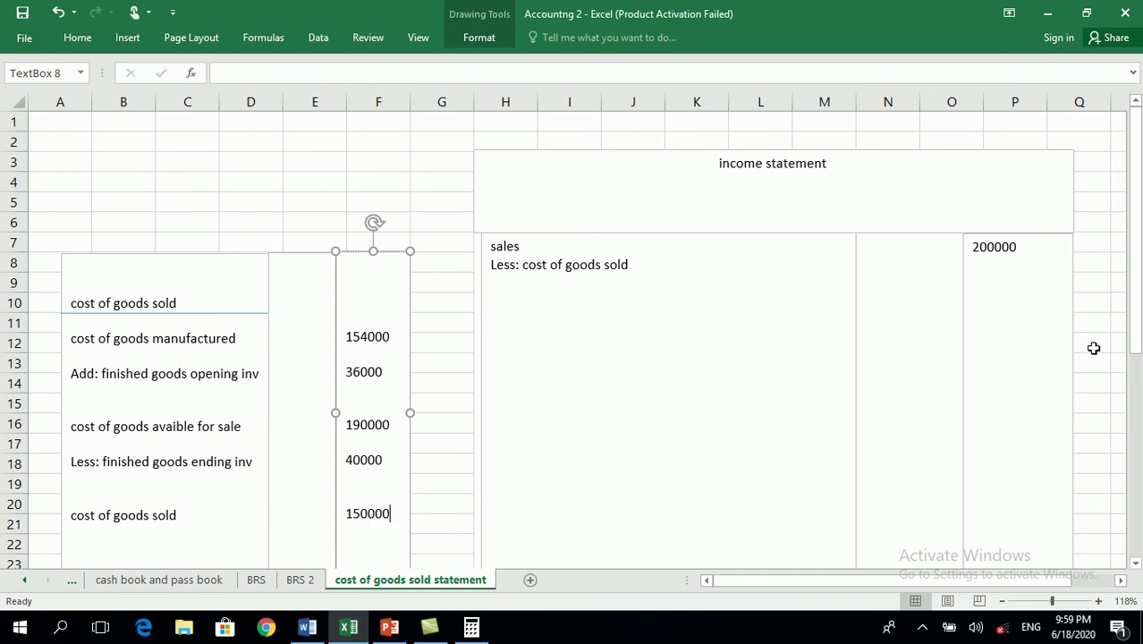
pyautogui.click(1017, 249)
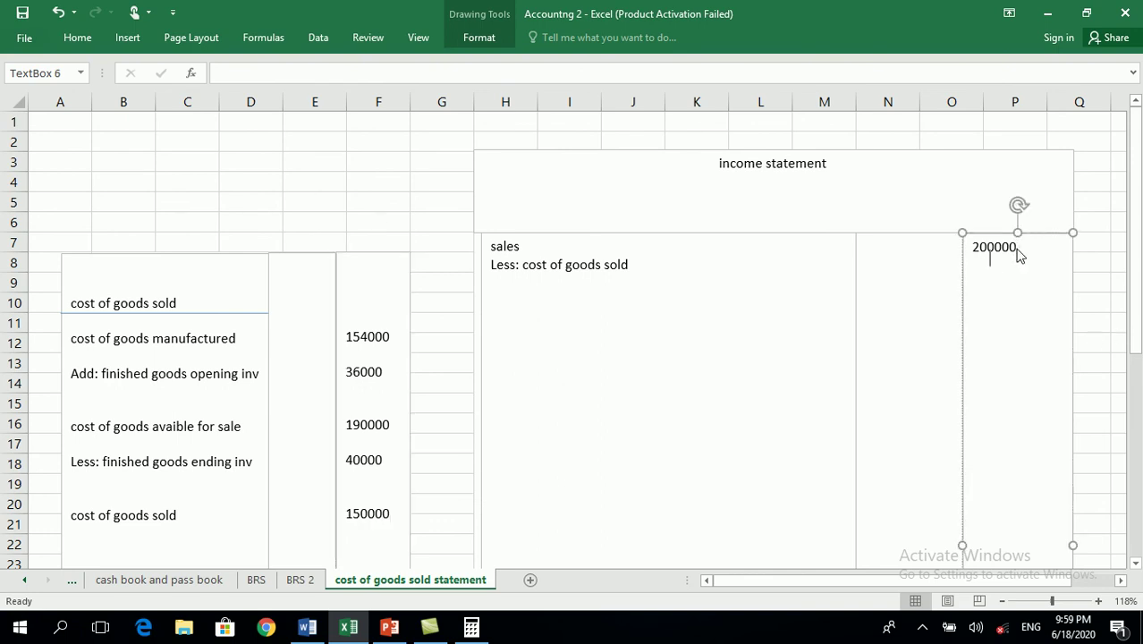
pyautogui.write('150000   50000')
# Label the 50000 amount in the income statement as "gross profit"
pyautogui.click(704, 267)
pyautogui.press('Return')
pyautogui.write('gro')
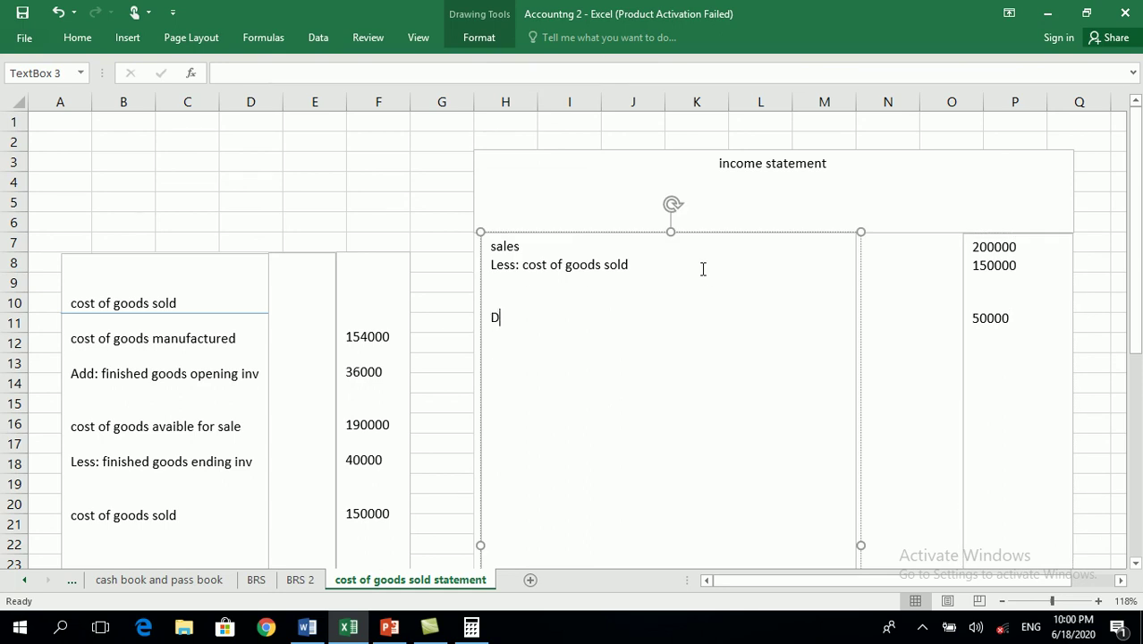
pyautogui.write('ss profit')
pyautogui.press('Return')
# Add the line "less: operative expenses" below gross profit in the income statement
pyautogui.press('Return')
pyautogui.write('less: oep')
pyautogui.press('BackSpace')
pyautogui.press('BackSpace')
pyautogui.write('perati')
pyautogui.press('BackSpace')
pyautogui.write('tive expens')
pyautogui.press('BackSpace')
pyautogui.write('xpense')
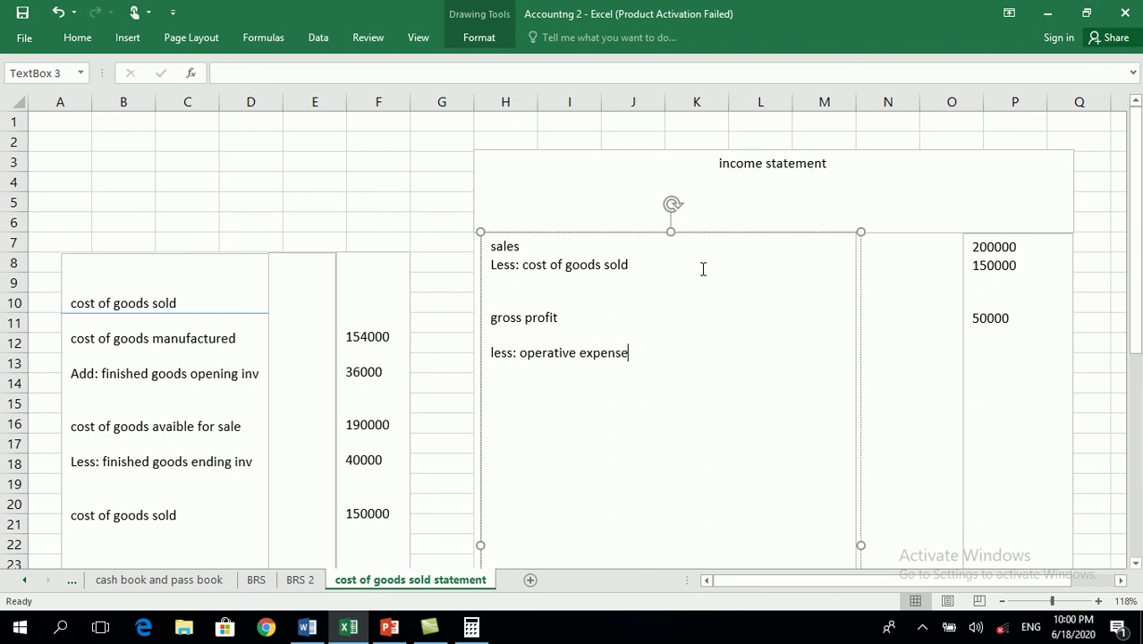
pyautogui.write('s')
pyautogui.press('Return')
# After checking the expense percentage on the PowerPoint slide, add the line "marketing and adm expenses" with the calculation 200000*10/100 beneath it
pyautogui.click(391, 627)
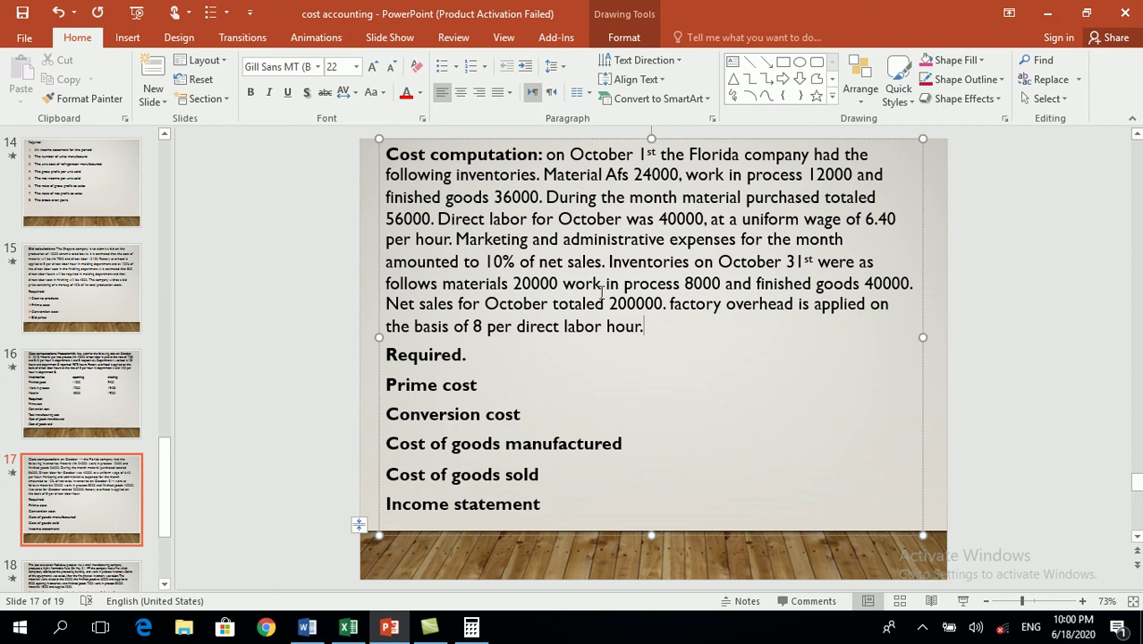
pyautogui.click(348, 627)
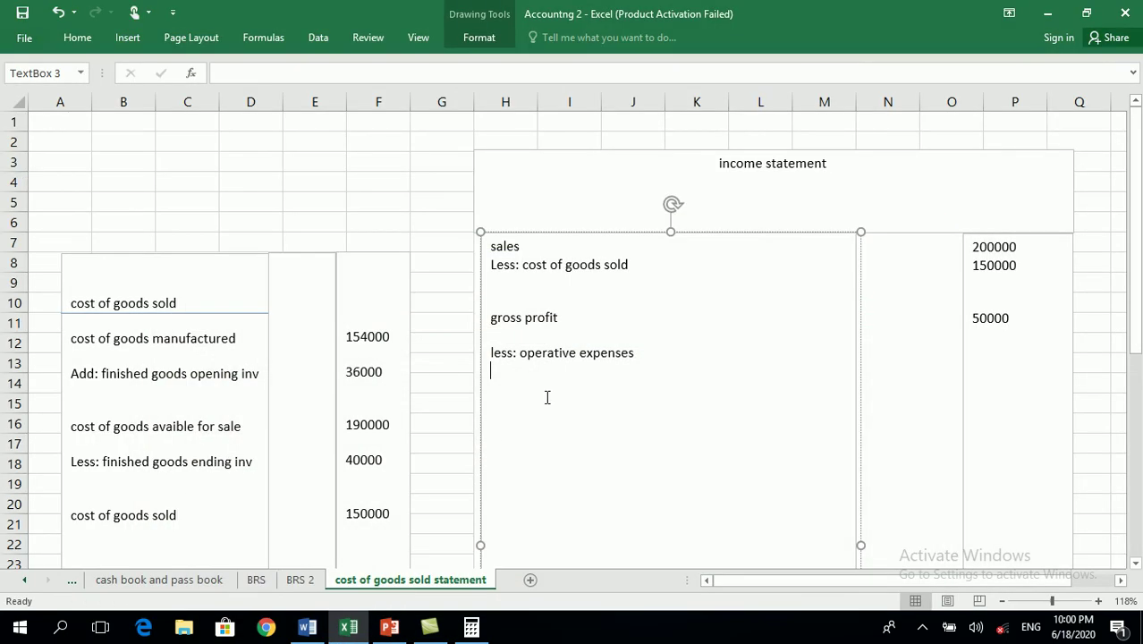
pyautogui.write('marketinfg')
pyautogui.press('BackSpace')
pyautogui.write('g and addm')
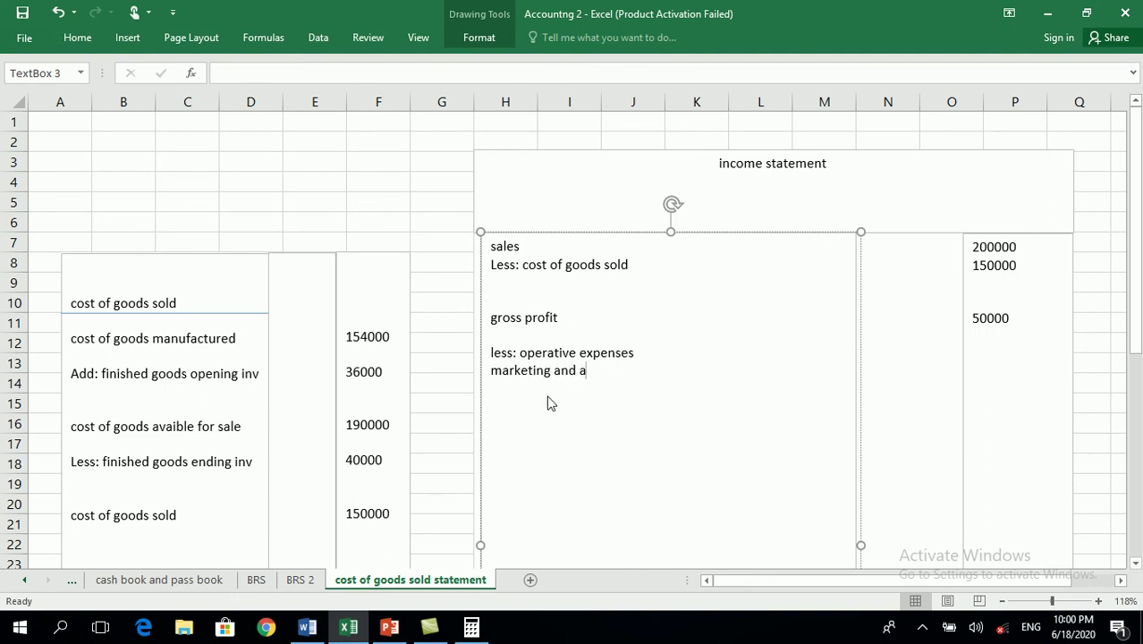
pyautogui.press('BackSpace')
pyautogui.press('BackSpace')
pyautogui.write('mi')
pyautogui.press('BackSpace')
pyautogui.write('expenses')
pyautogui.press('Return')
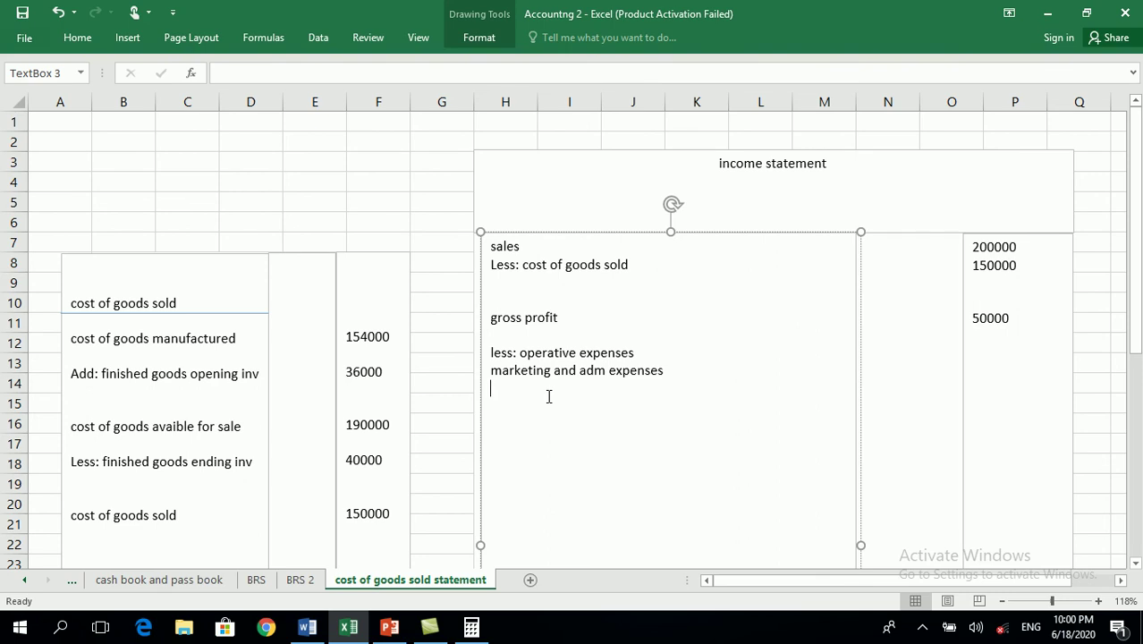
pyautogui.write('200000*10/100')
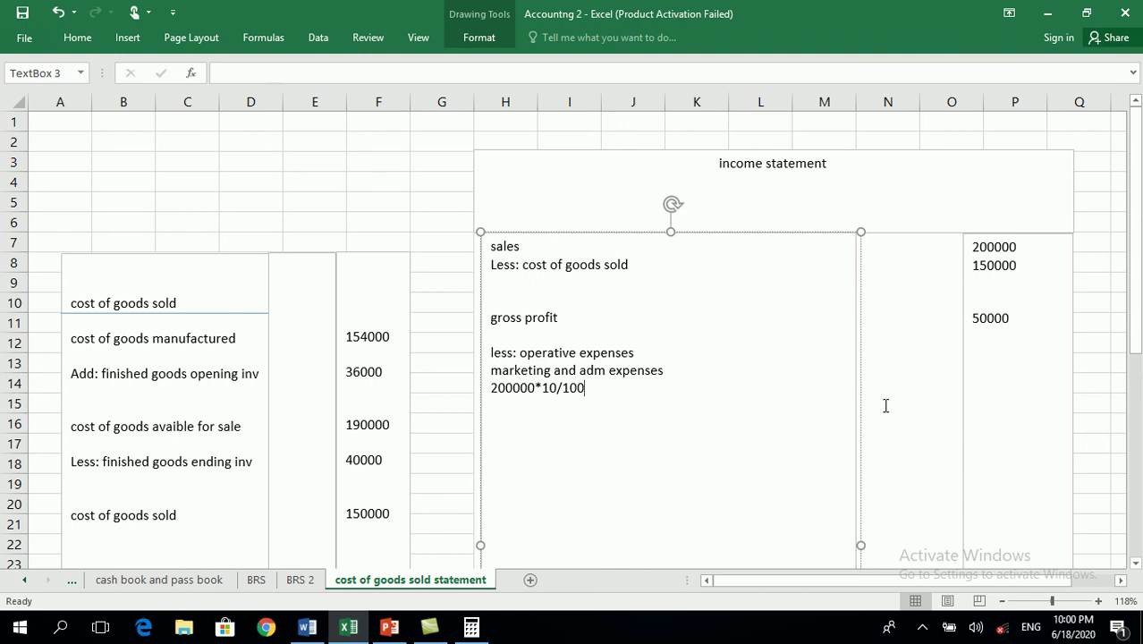
# Enter the amount 20000 in the amount column beside the marketing and adm expenses line
pyautogui.click(991, 376)
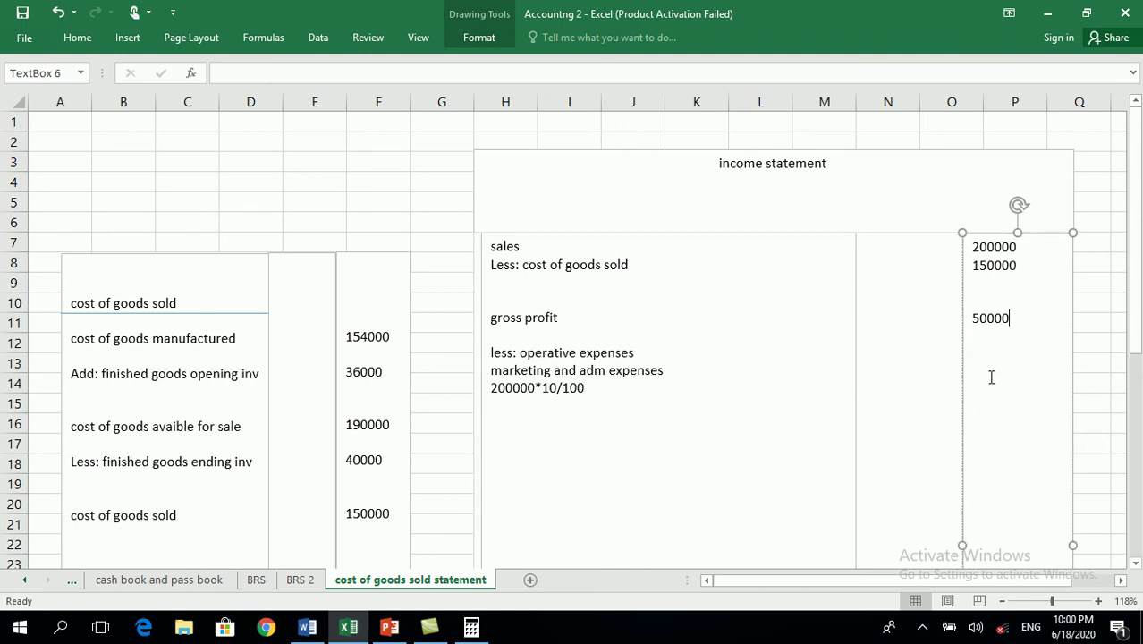
pyautogui.press('Left')
pyautogui.press('Left')
pyautogui.press('Left')
pyautogui.press('Return')
pyautogui.press('BackSpace')
pyautogui.press('Right')
pyautogui.press('Right')
pyautogui.press('Right')
pyautogui.press('Return')
pyautogui.press('Return')
pyautogui.write('20000')
# Enter the final amount 30000, label it as net income, and return to the problem slide in PowerPoint
pyautogui.press('Return')
pyautogui.press('Return')
pyautogui.write('30000')
pyautogui.click(690, 380)
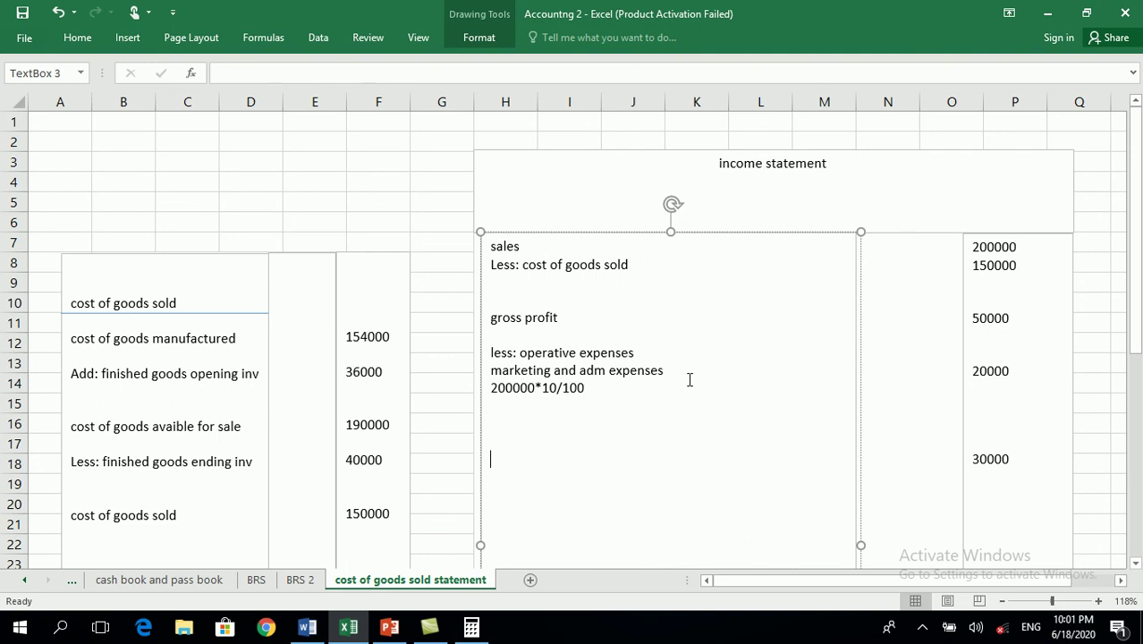
pyautogui.press('Return')
pyautogui.press('Return')
pyautogui.press('Return')
pyautogui.press('Return')
pyautogui.write('net inocme')
pyautogui.click(389, 628)
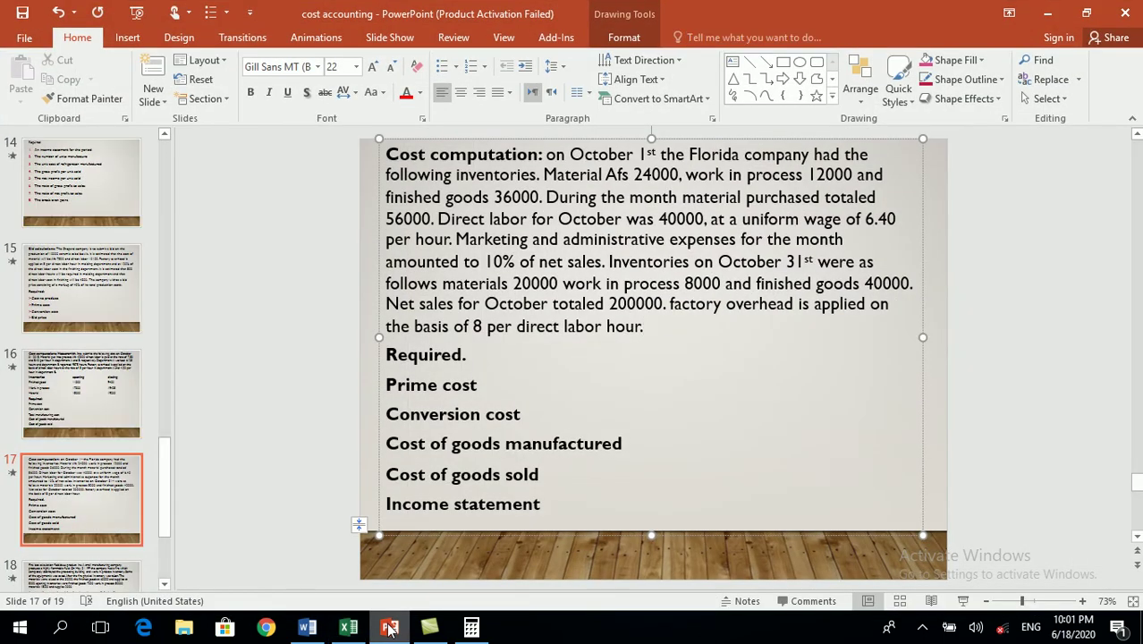